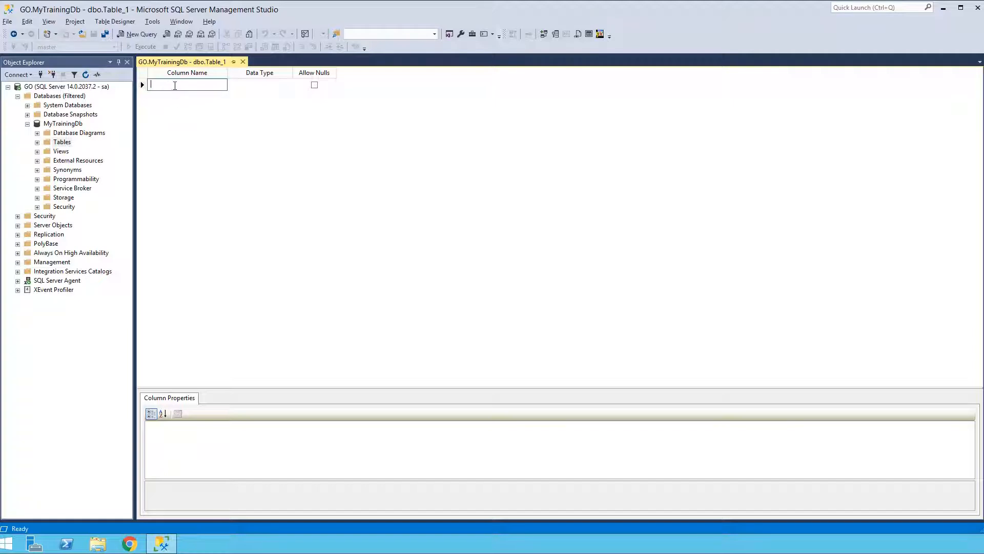
Define the table's first column as ProjectId with the int data type.
{"action": "type", "text": "ProjectId"}
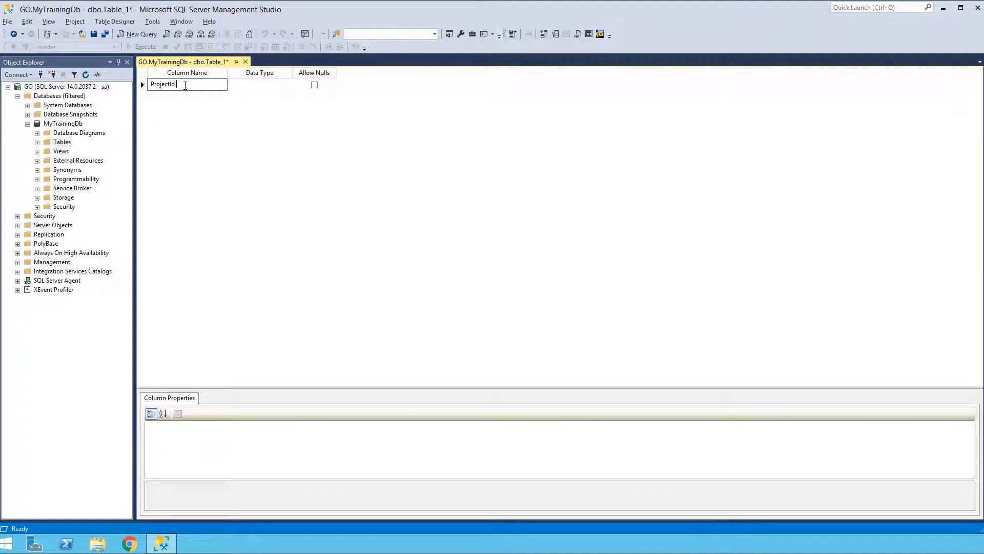
{"action": "left_click", "coordinate": [253, 85]}
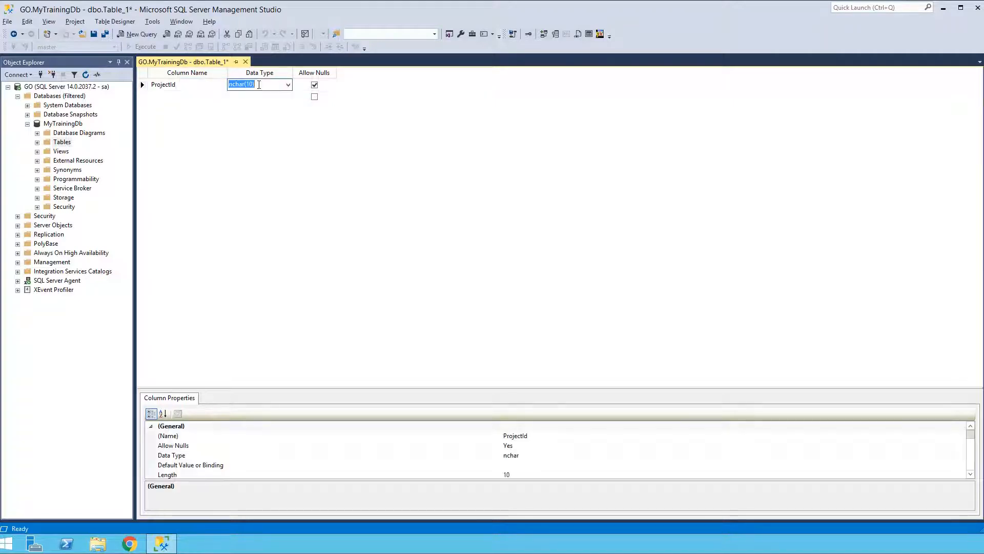
{"action": "type", "text": "int"}
{"action": "key", "text": "Tab"}
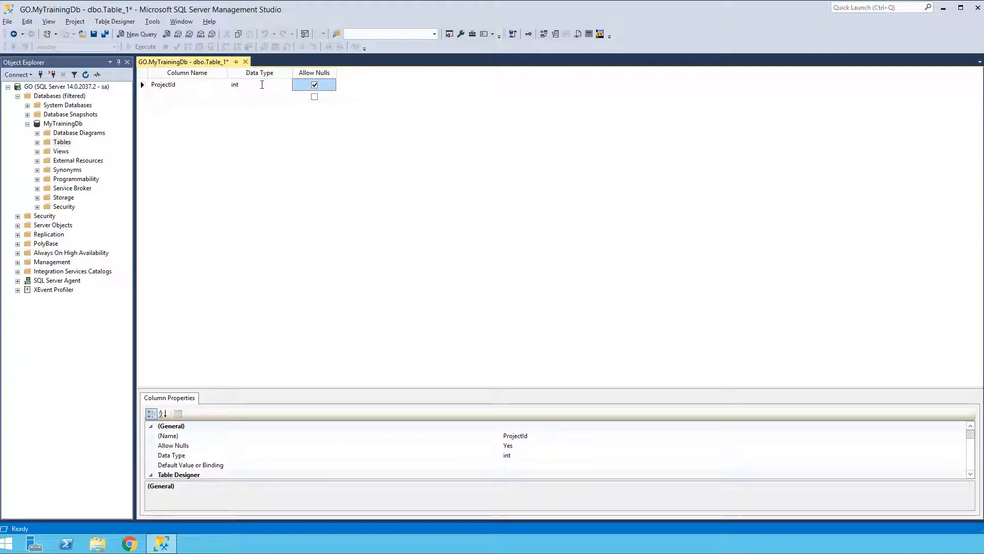
Enlarge the column properties area and make ProjectId an identity column by setting Is Identity to Yes.
{"action": "left_click", "coordinate": [405, 388]}
{"action": "left_click_drag", "start_coordinate": [406, 388], "coordinate": [407, 312]}
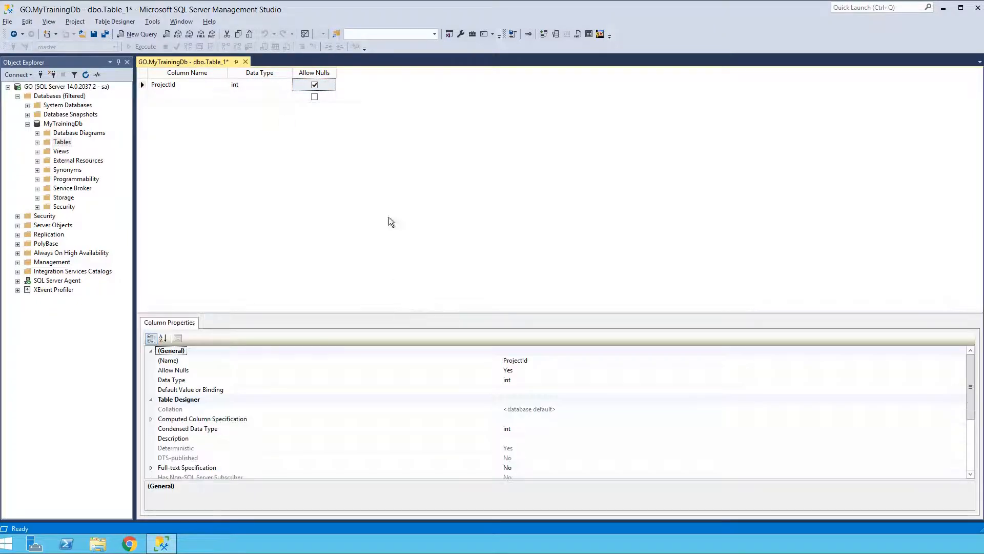
{"action": "left_click_drag", "start_coordinate": [301, 313], "coordinate": [308, 241]}
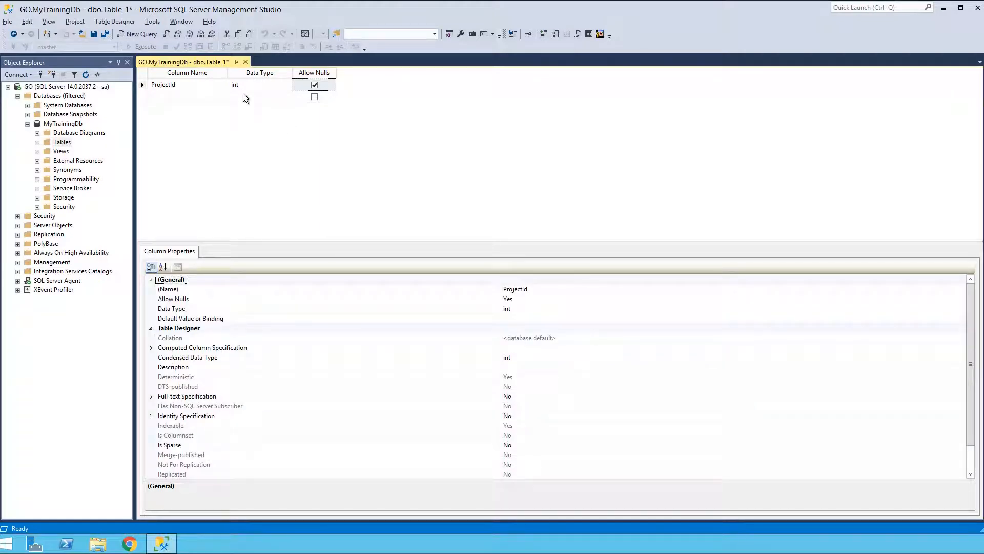
{"action": "left_click", "coordinate": [151, 416]}
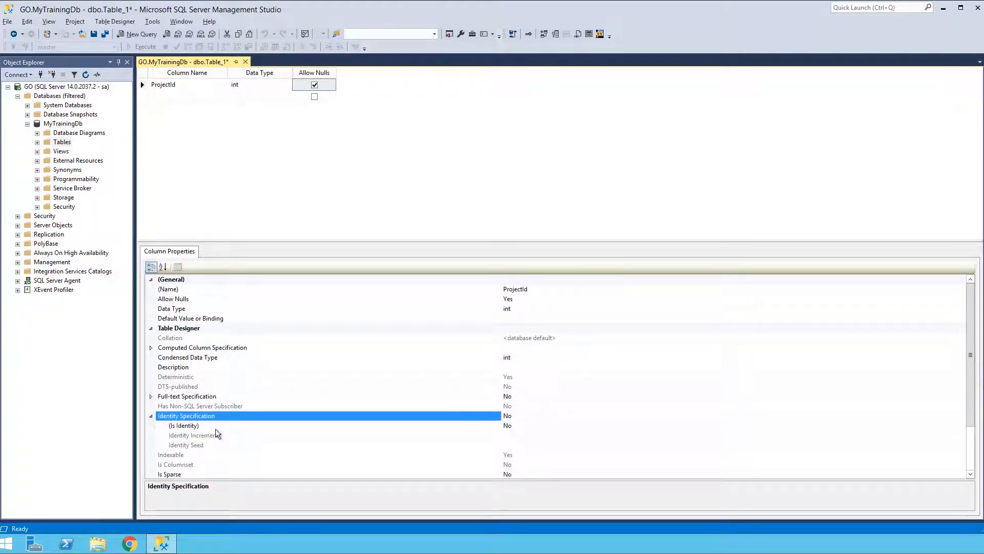
{"action": "left_click", "coordinate": [522, 426]}
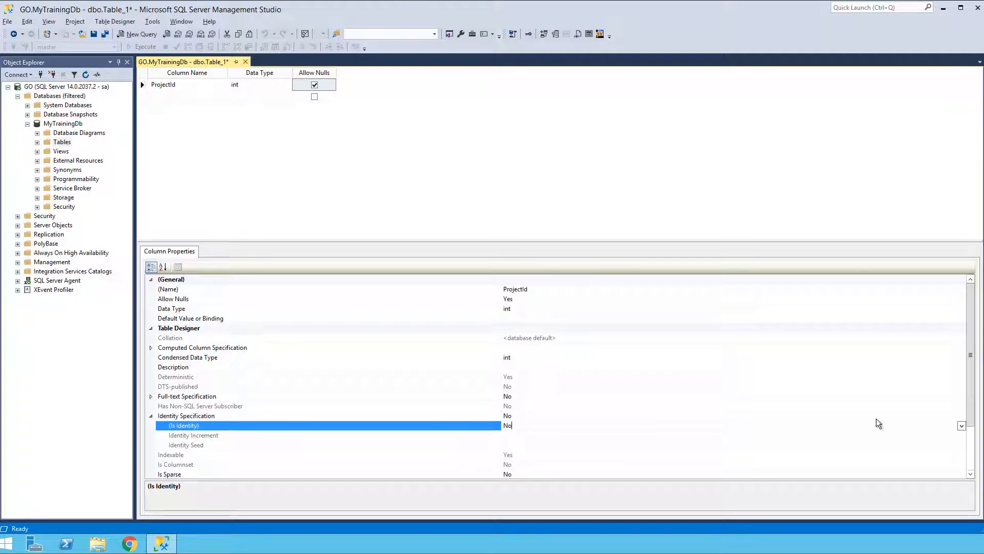
{"action": "left_click", "coordinate": [962, 426]}
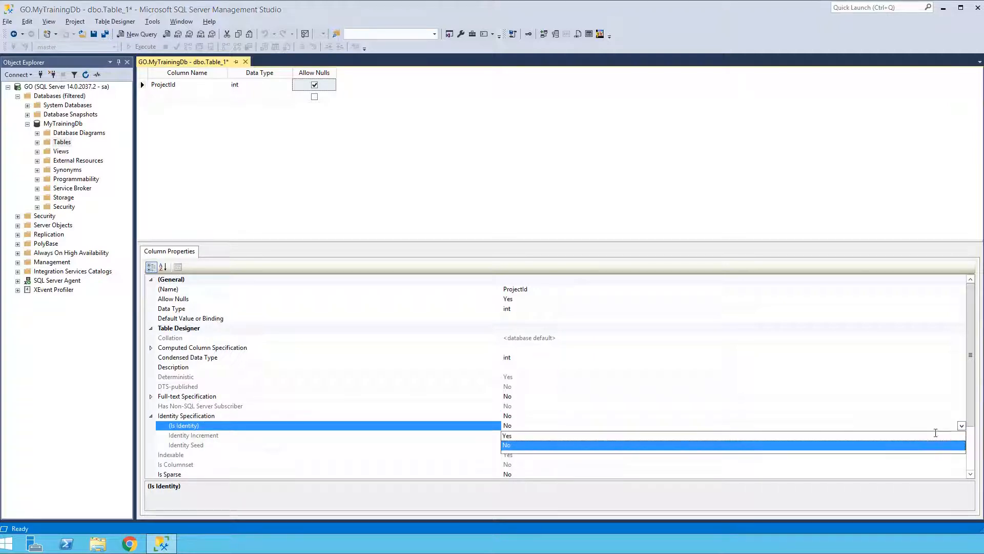
{"action": "left_click", "coordinate": [872, 435]}
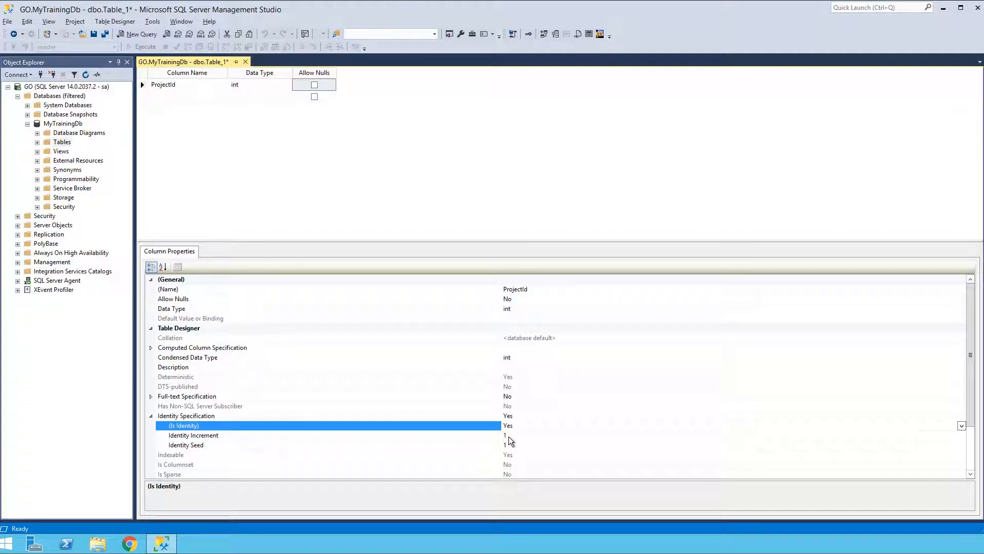
Add a ProjectName column with the data type nvarchar(100).
{"action": "left_click", "coordinate": [173, 98]}
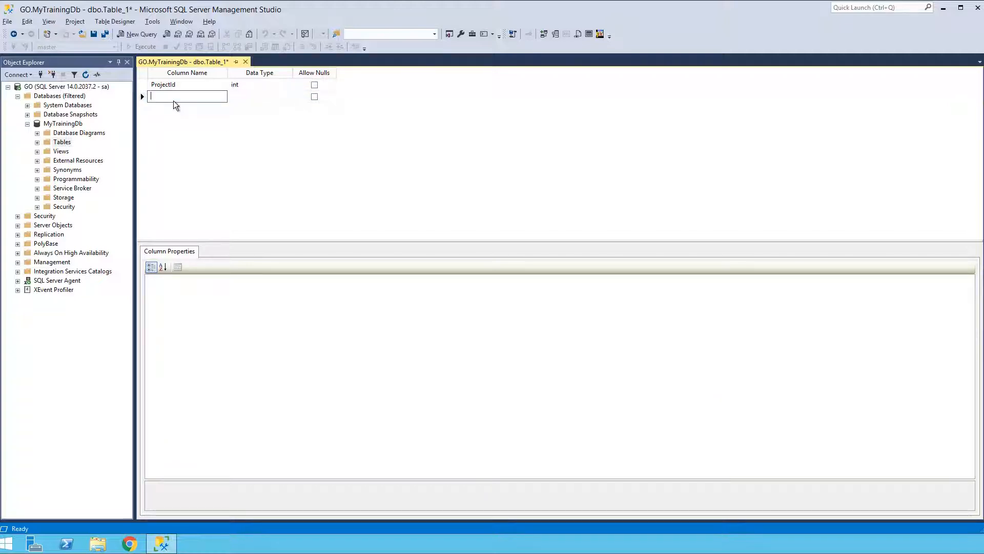
{"action": "type", "text": "ProjectName"}
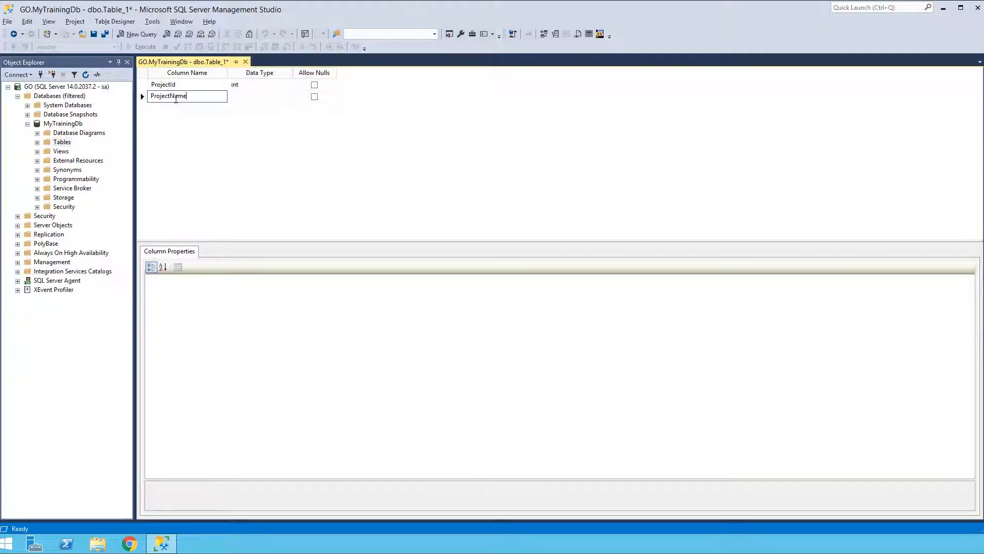
{"action": "key", "text": "Tab"}
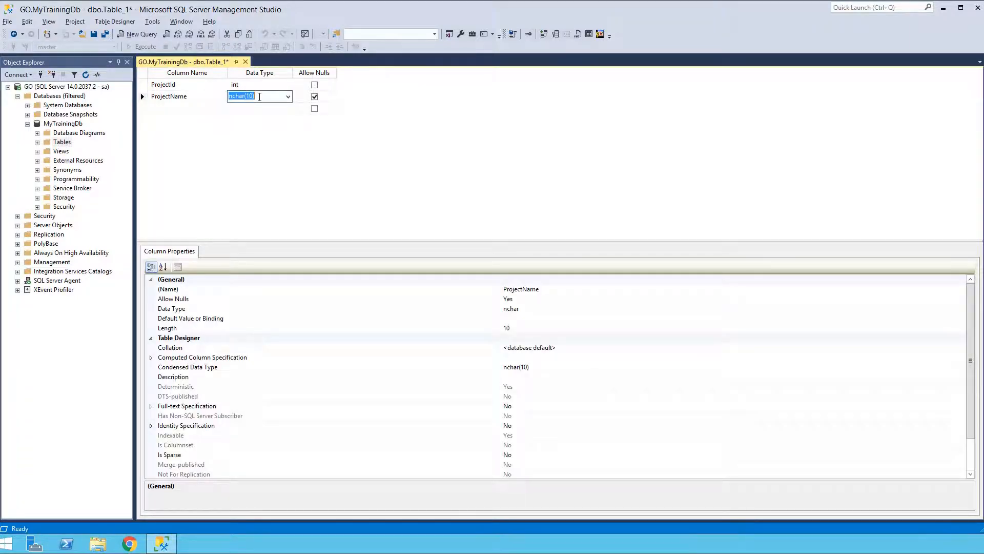
{"action": "type", "text": "nvarca"}
{"action": "key", "text": "BackSpace"}
{"action": "type", "text": "ha"}
{"action": "double_click", "coordinate": [257, 97]}
{"action": "type", "text": "100"}
{"action": "key", "text": "Tab"}
{"action": "key", "text": "alt"}
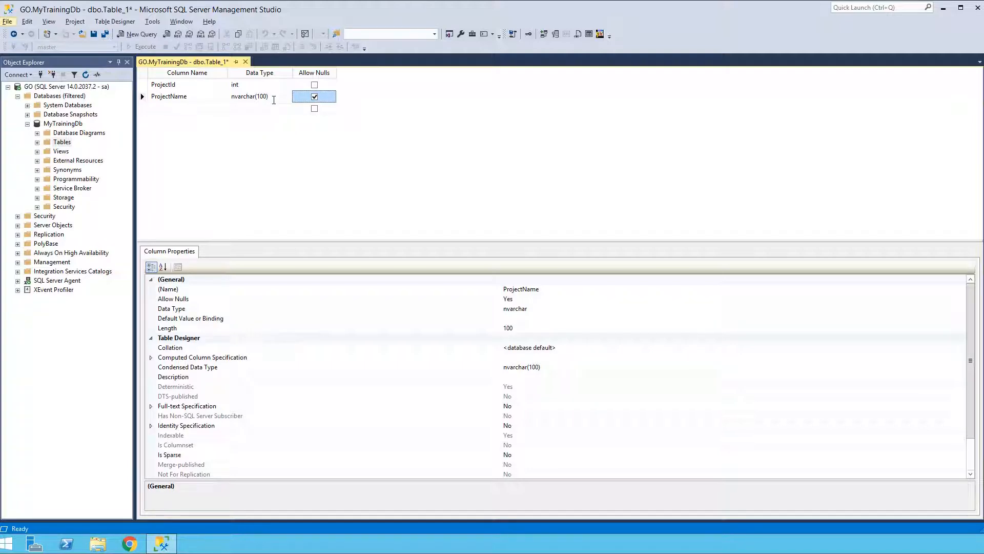
{"action": "left_click", "coordinate": [251, 195]}
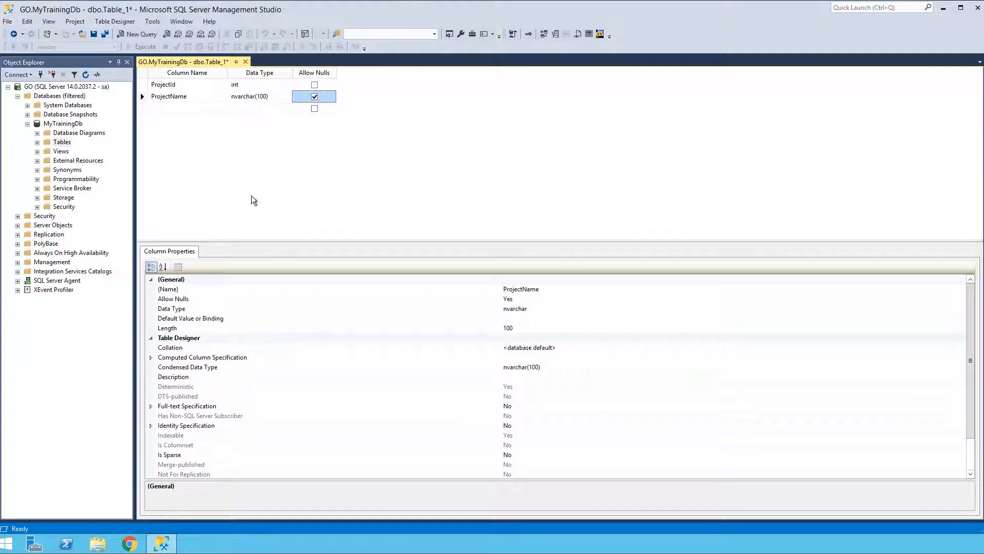
Add a RowCreatedDt column with the data type datetime2.
{"action": "left_click", "coordinate": [162, 109]}
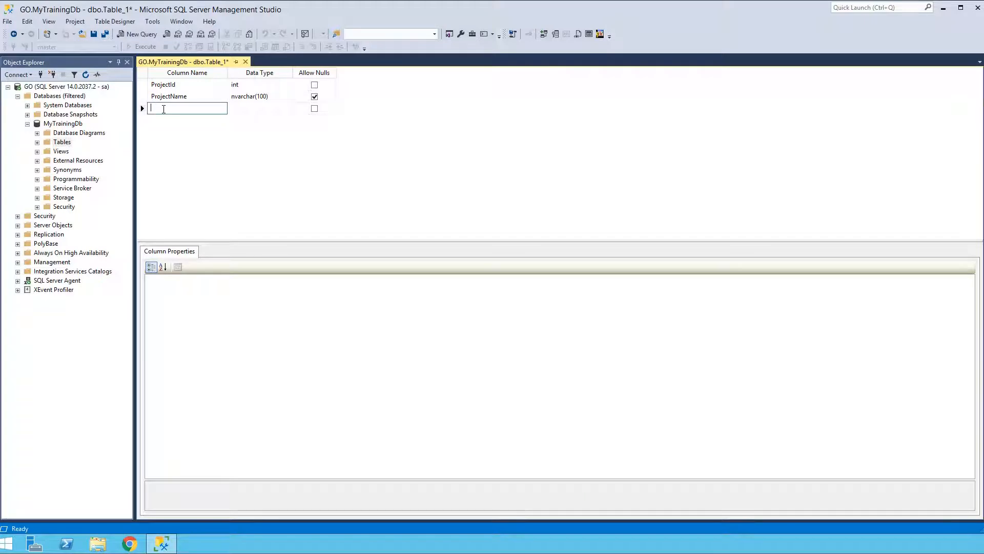
{"action": "type", "text": "RowCreatedDt"}
{"action": "left_click", "coordinate": [244, 113]}
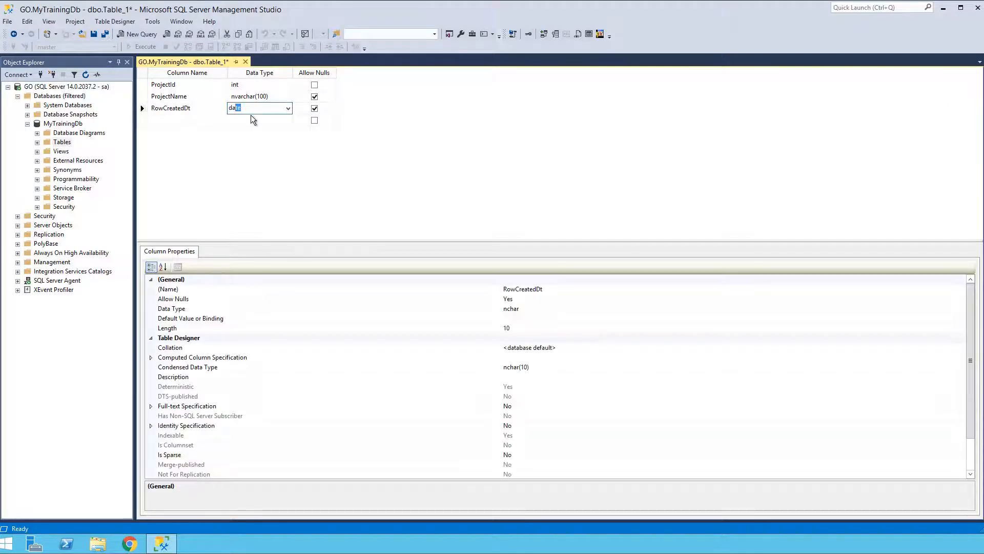
{"action": "type", "text": "datetime"}
{"action": "type", "text": "2(7"}
{"action": "key", "text": "Tab"}
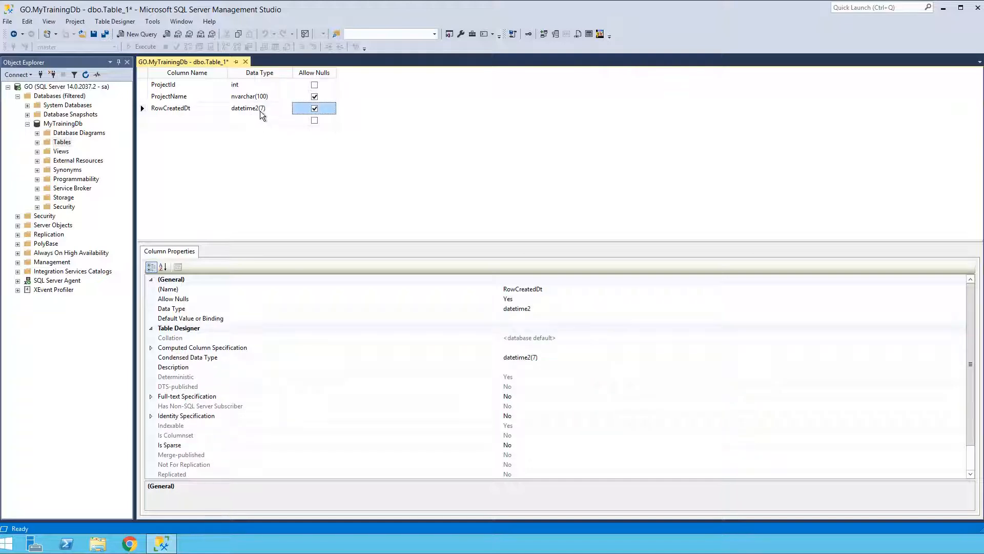
Set the precision of the RowCreatedDt column's datetime2 type to 0.
{"action": "left_click", "coordinate": [262, 113]}
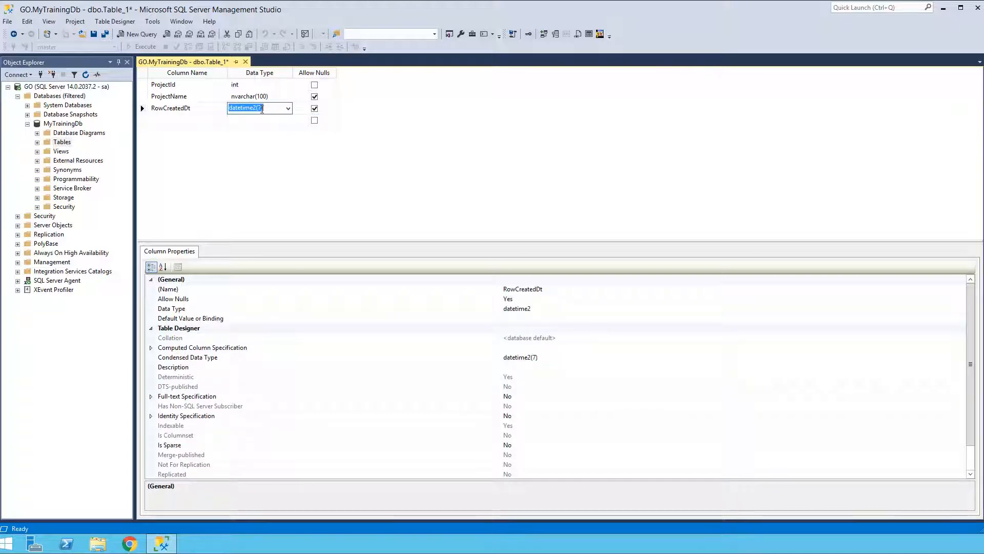
{"action": "double_click", "coordinate": [260, 109]}
{"action": "type", "text": "0"}
{"action": "key", "text": "Tab"}
{"action": "key", "text": "Tab"}
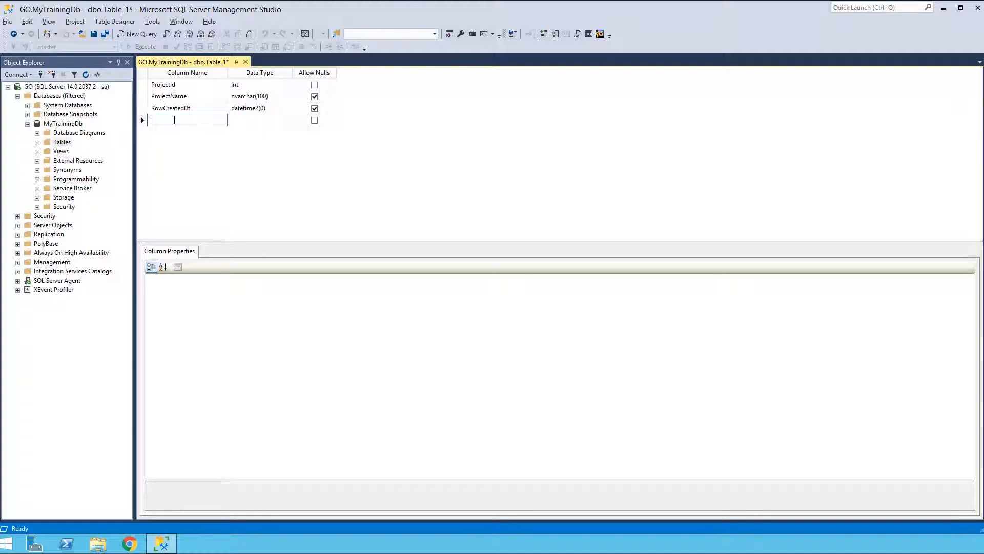
Add a RowCreatedBy column with the data type nvarchar(150).
{"action": "type", "text": "owCreatedBy"}
{"action": "key", "text": "Tab"}
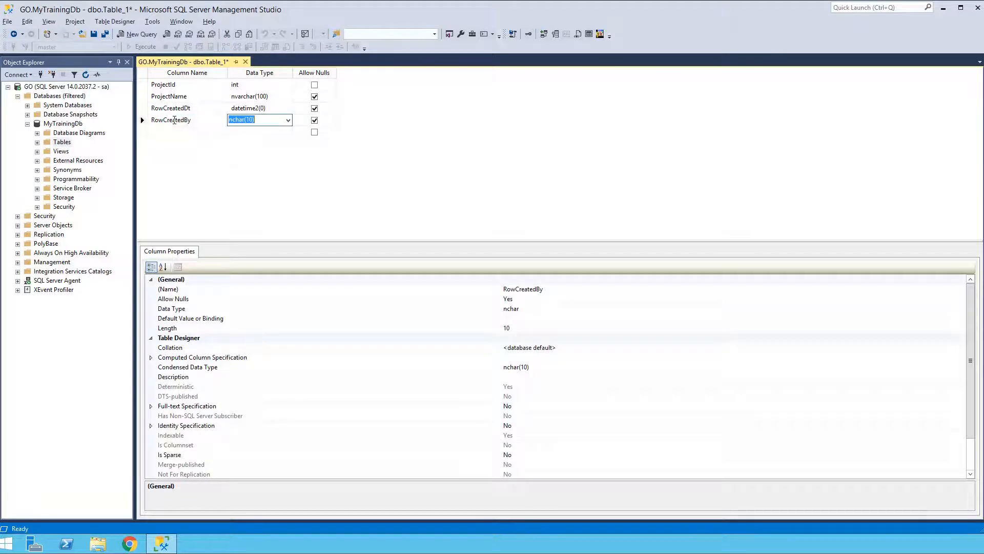
{"action": "type", "text": "nvarchar(50)1"}
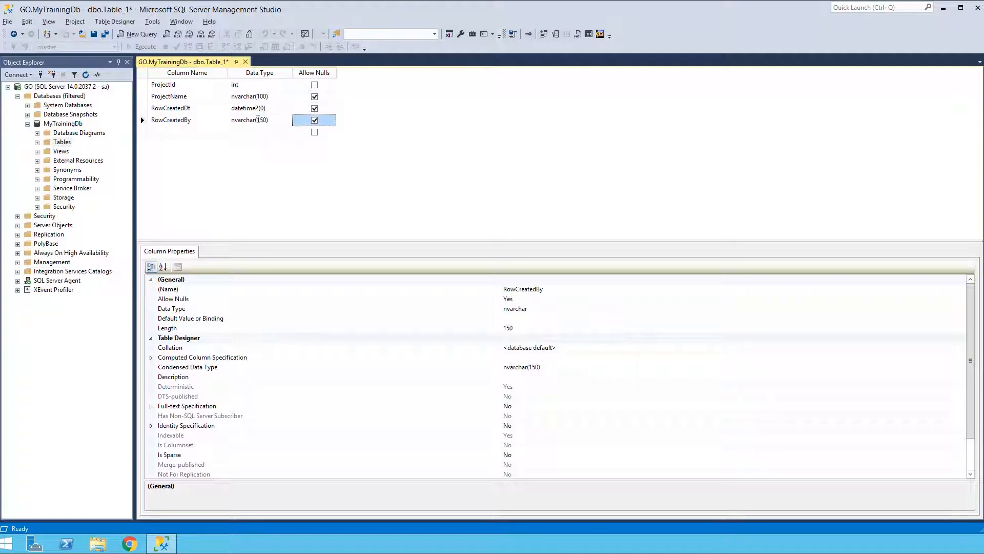
Add a RowUpdateDt column with the data type datetime2(7).
{"action": "left_click", "coordinate": [248, 131]}
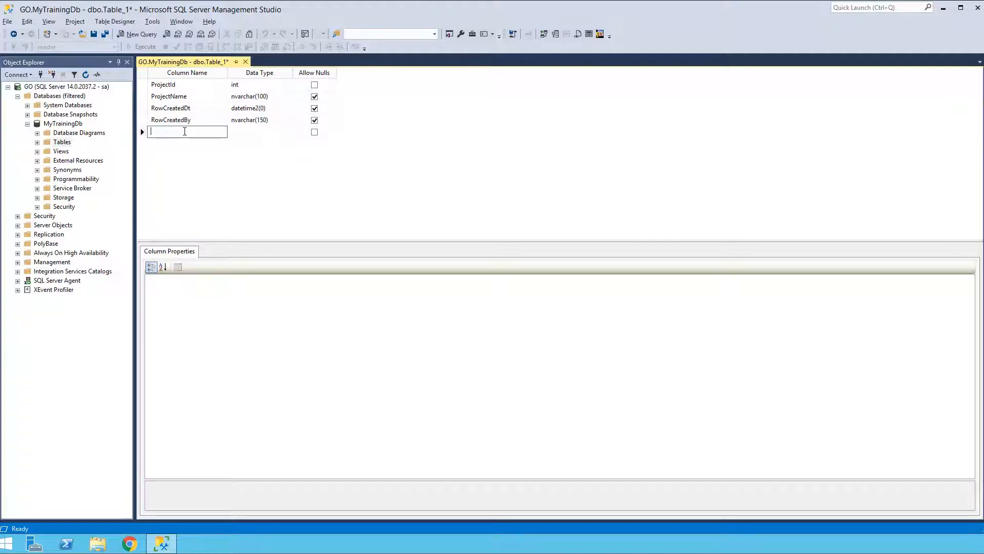
{"action": "type", "text": "RowUpdatedDt"}
{"action": "key", "text": "Tab"}
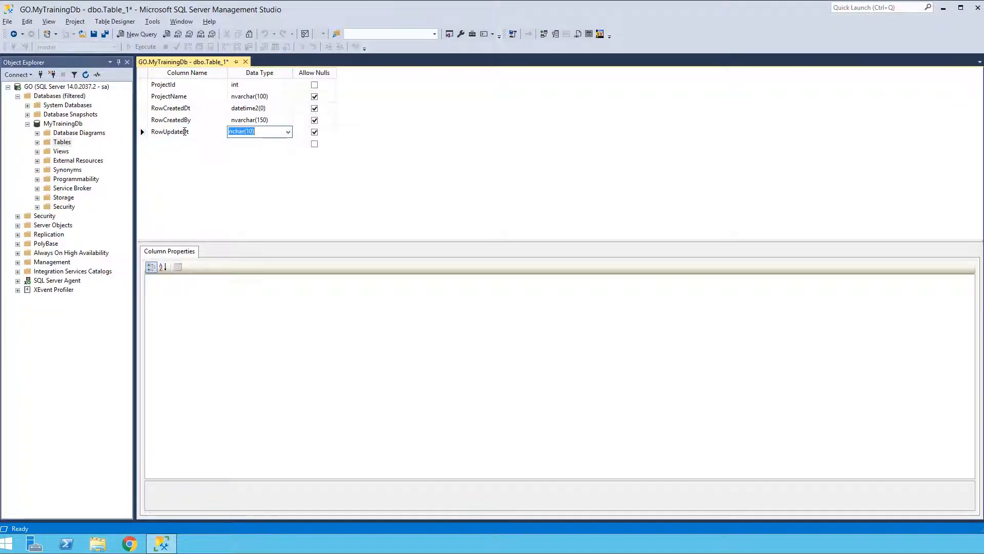
{"action": "left_click", "coordinate": [271, 109]}
{"action": "key", "text": "ctrl+c"}
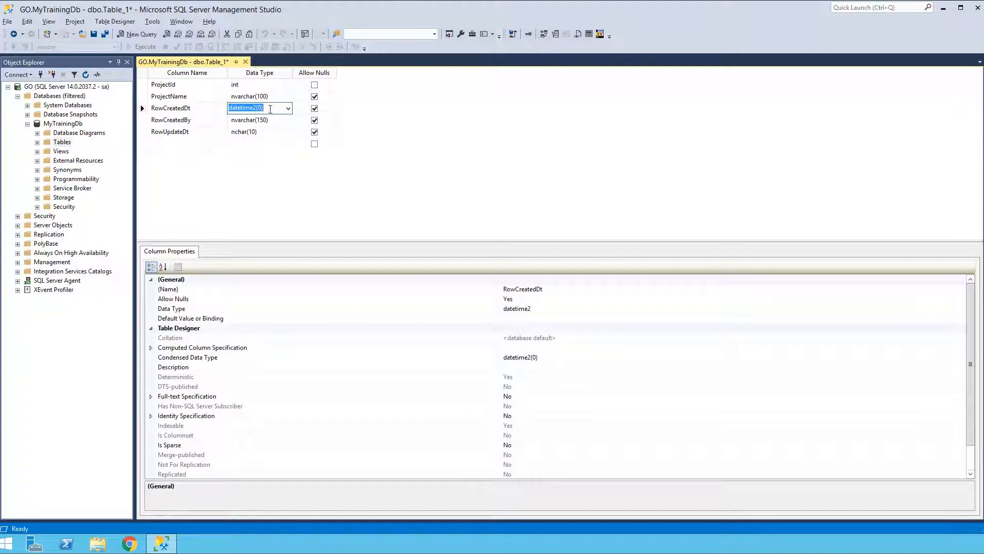
{"action": "left_click", "coordinate": [259, 130]}
{"action": "key", "text": "ctrl+v"}
{"action": "key", "text": "Tab"}
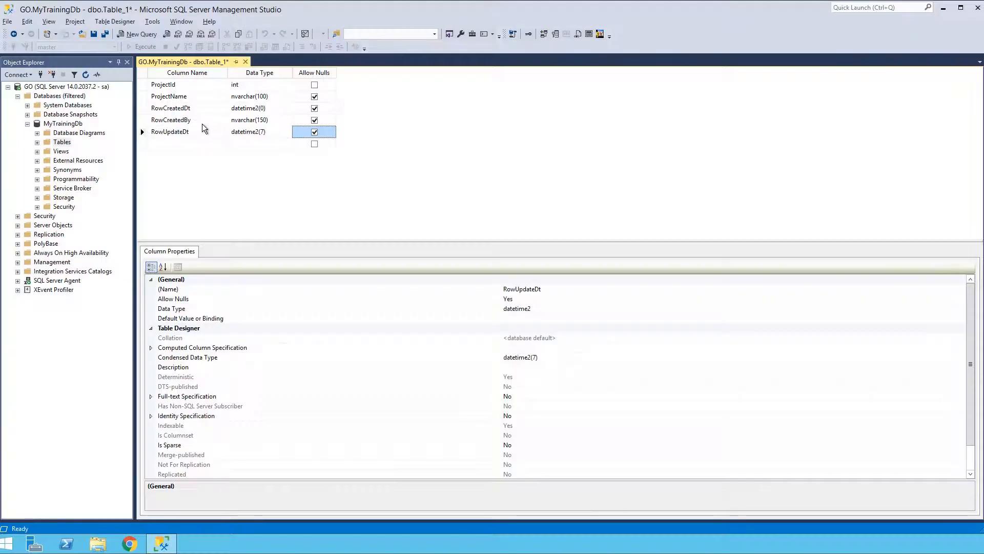
Add a RowUpdatedBy column based on the RowCreatedBy name, reusing that column's nvarchar(150) data type.
{"action": "left_click", "coordinate": [198, 120]}
{"action": "double_click", "coordinate": [204, 119]}
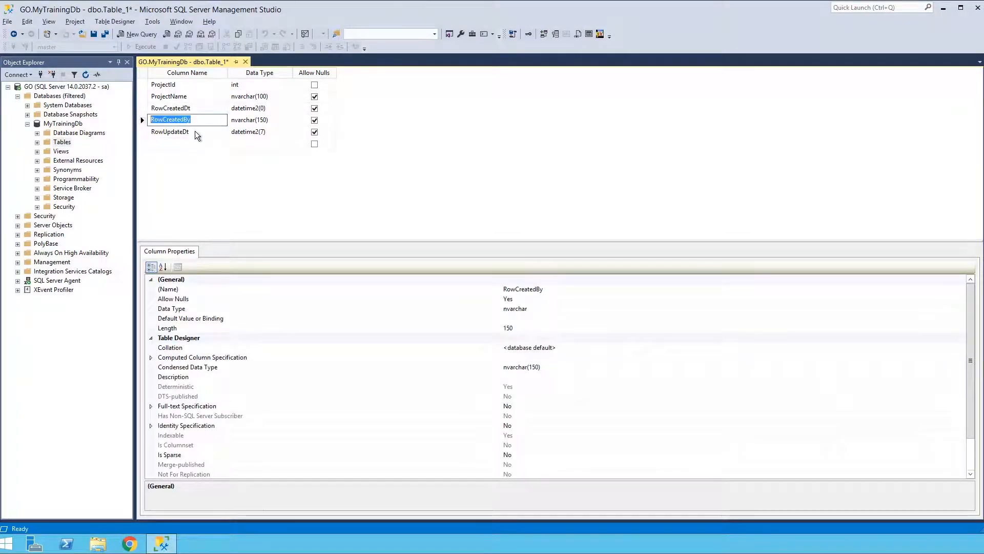
{"action": "left_click", "coordinate": [183, 142]}
{"action": "key", "text": "ctrl+v"}
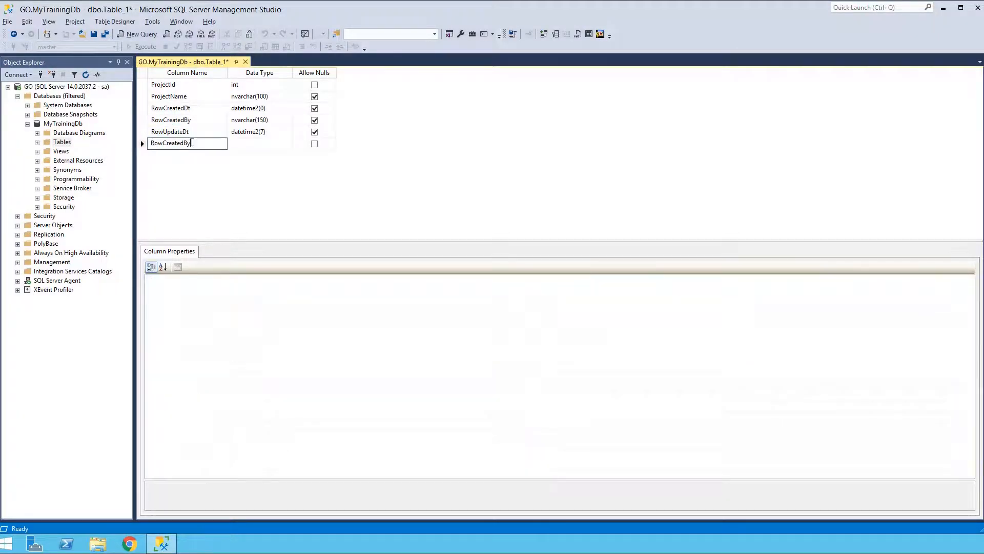
{"action": "left_click_drag", "start_coordinate": [184, 143], "coordinate": [163, 142]}
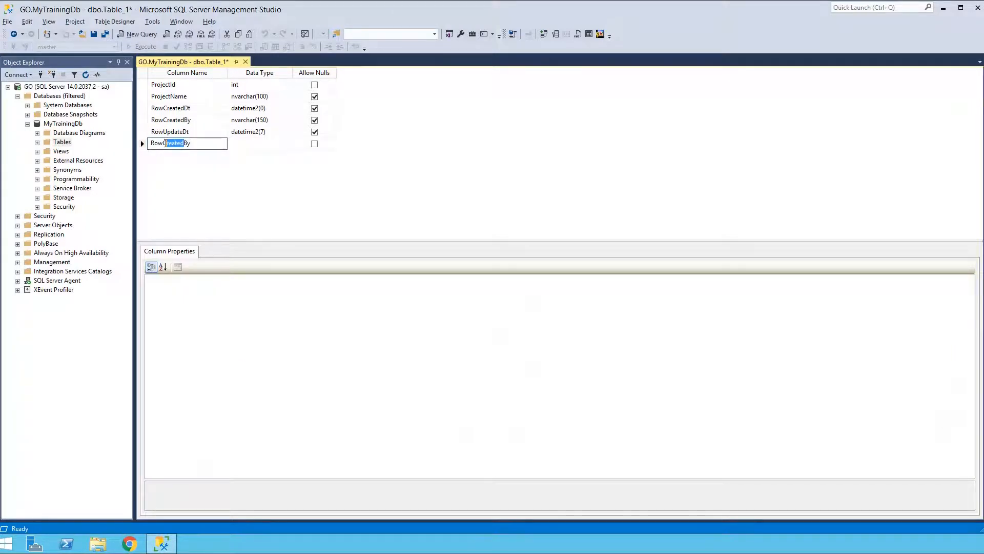
{"action": "type", "text": "Updated"}
{"action": "left_click", "coordinate": [269, 121]}
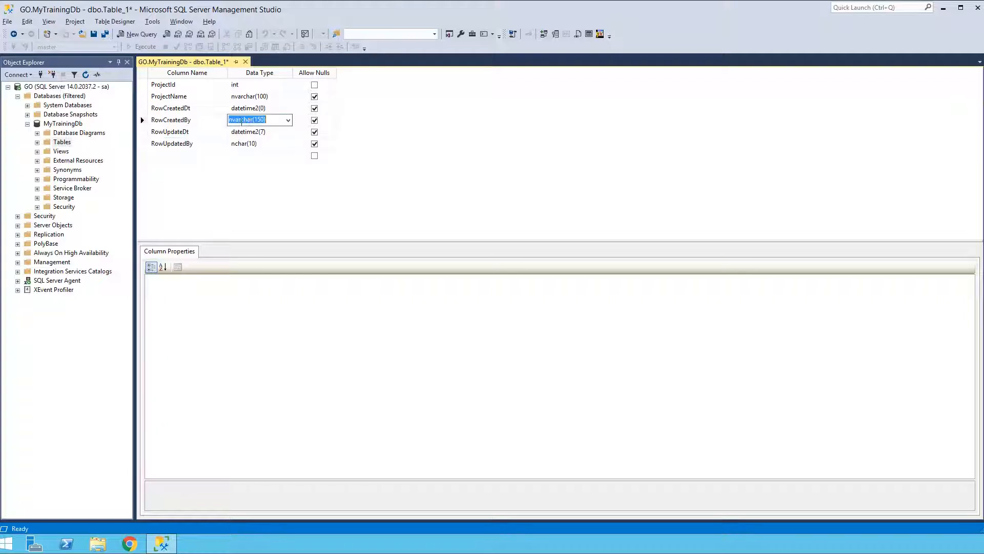
{"action": "key", "text": "ctrl+c"}
{"action": "left_click", "coordinate": [262, 143]}
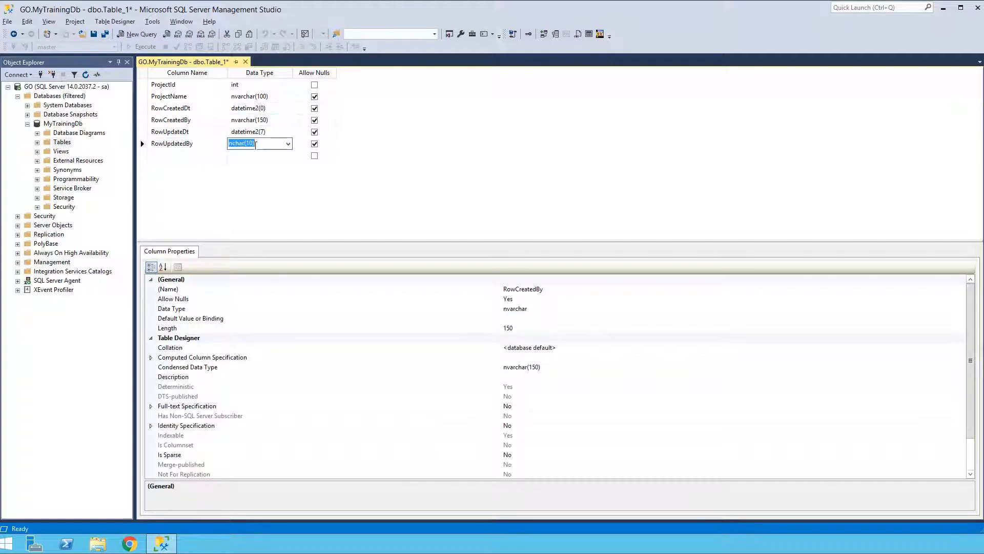
{"action": "key", "text": "ctrl+v"}
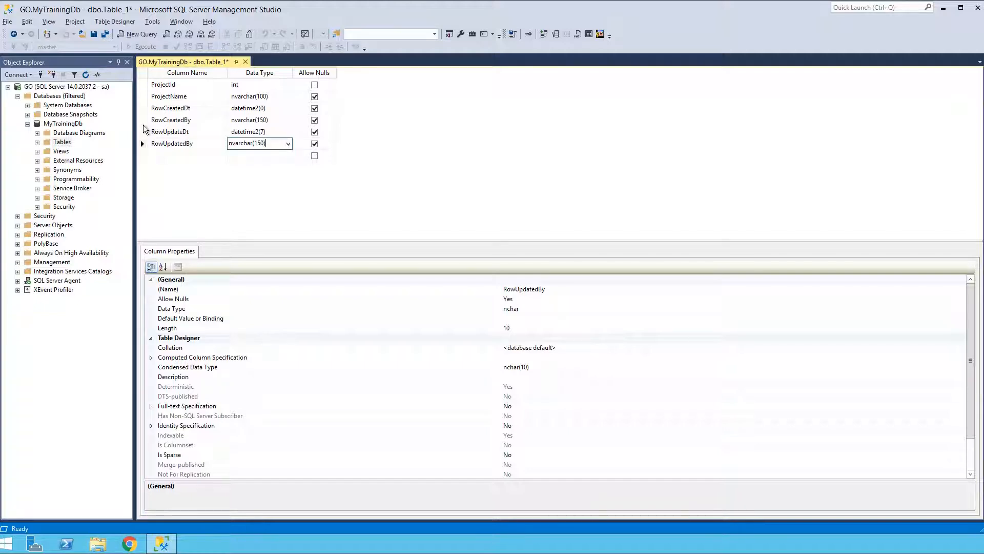
Set the default value of the RowCreatedDt column to GetDate().
{"action": "left_click", "coordinate": [141, 107]}
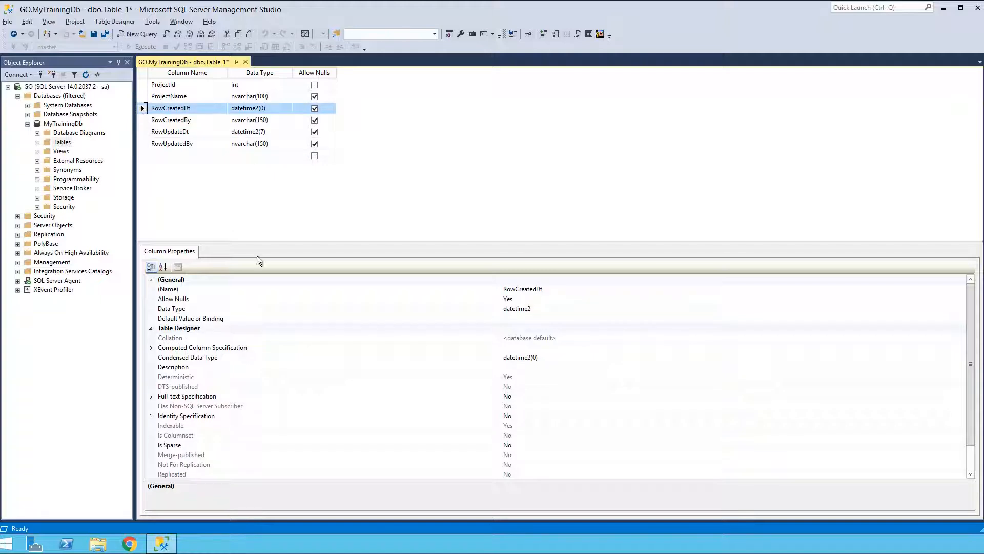
{"action": "left_click", "coordinate": [510, 318]}
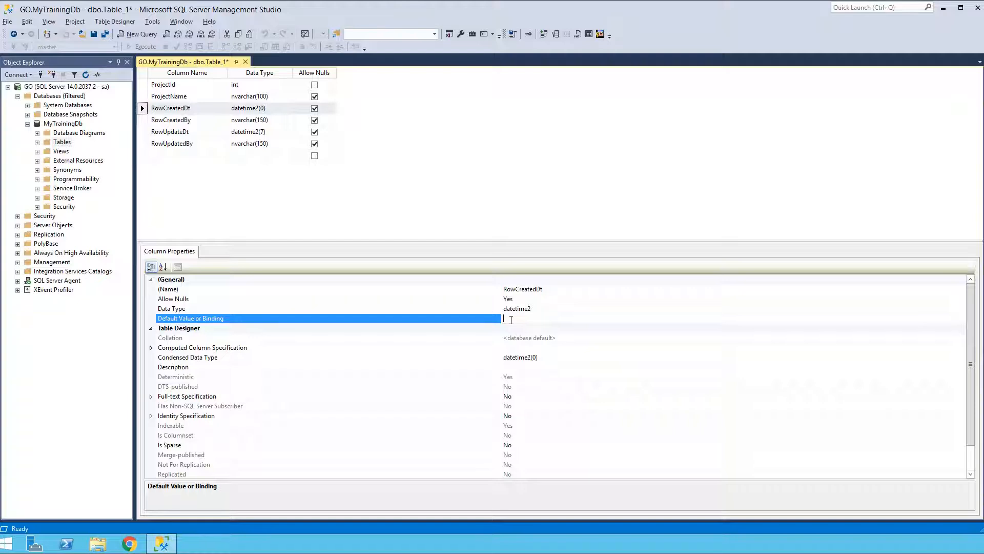
{"action": "type", "text": "GetDate()"}
Make the ProjectId column the table's primary key.
{"action": "left_click", "coordinate": [143, 86]}
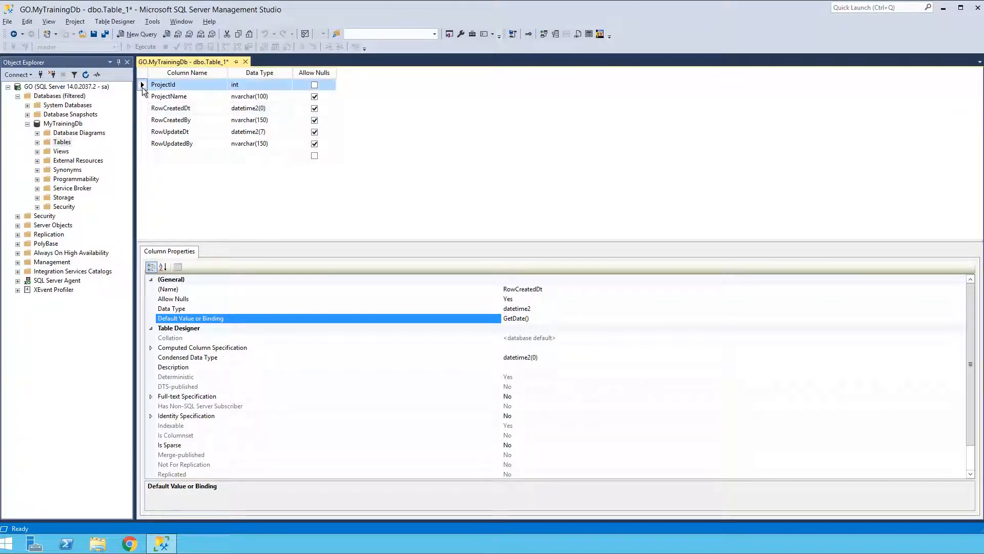
{"action": "right_click", "coordinate": [143, 87]}
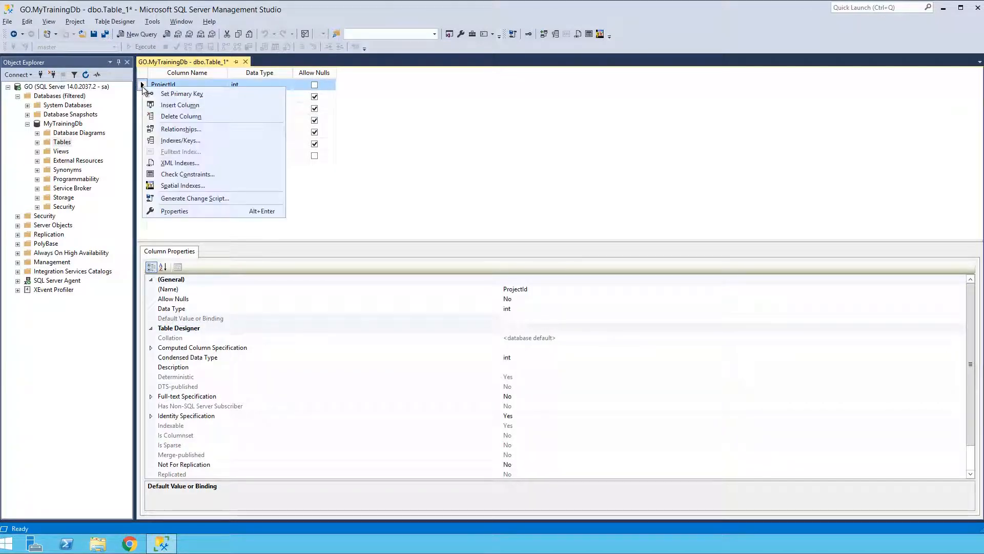
{"action": "left_click", "coordinate": [180, 94]}
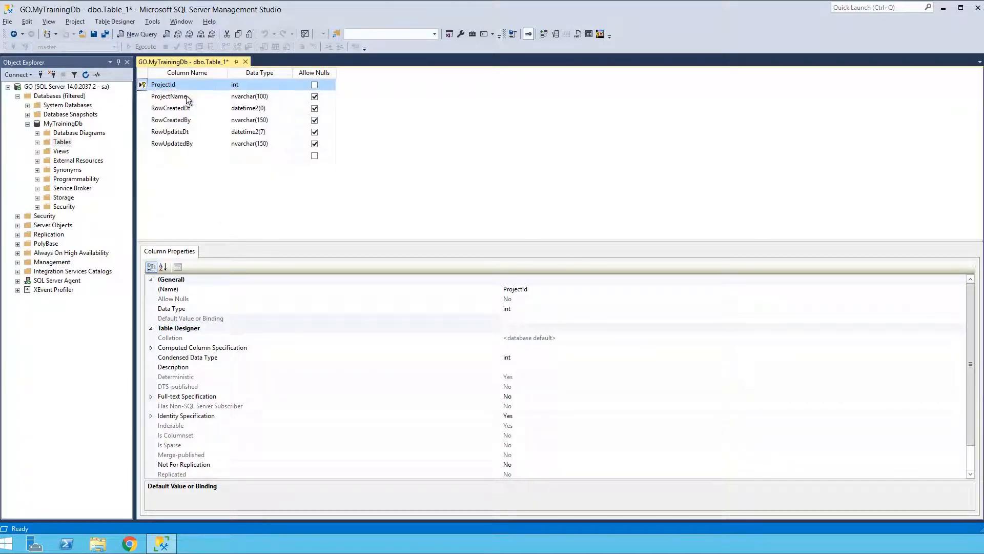
Save the new table under the name Project.
{"action": "left_click", "coordinate": [94, 34]}
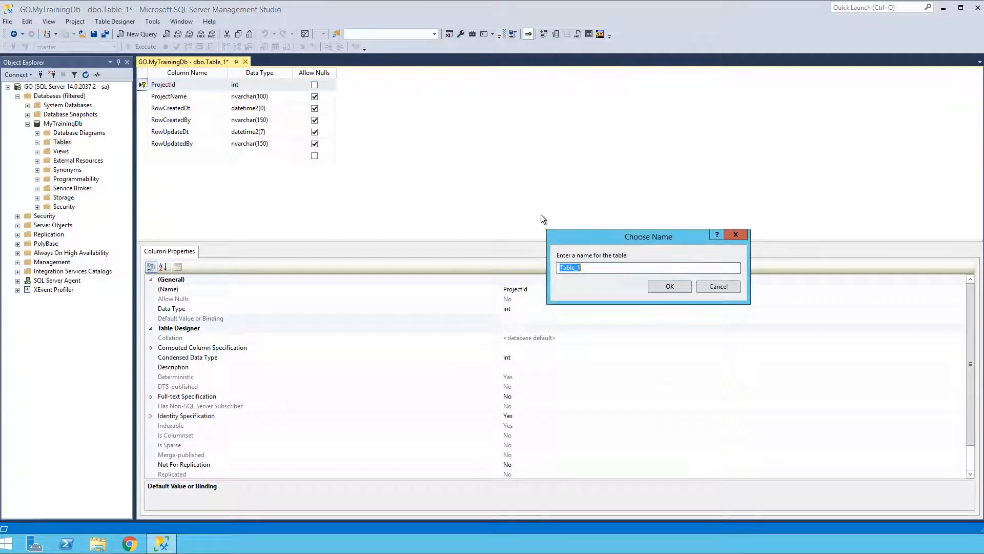
{"action": "type", "text": "Project"}
{"action": "left_click", "coordinate": [677, 289]}
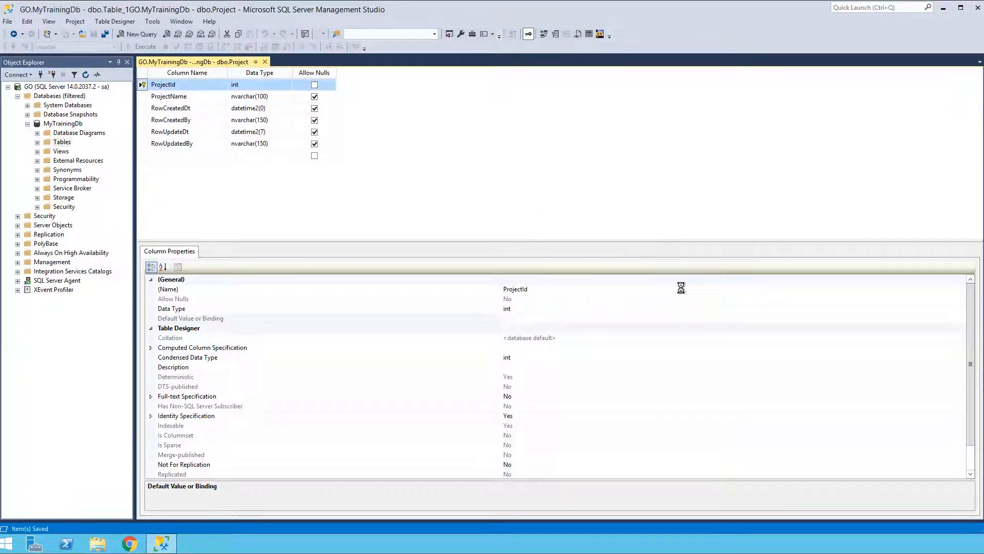
Expand the Project table in the database tree to examine its columns and constraints.
{"action": "left_click", "coordinate": [37, 143]}
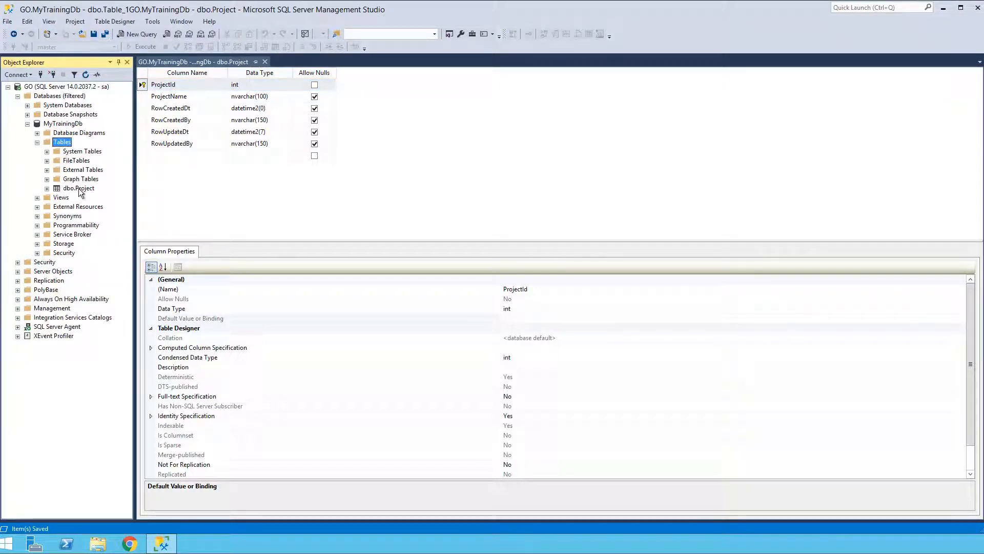
{"action": "left_click", "coordinate": [77, 189]}
{"action": "left_click", "coordinate": [46, 188]}
{"action": "left_click", "coordinate": [57, 197]}
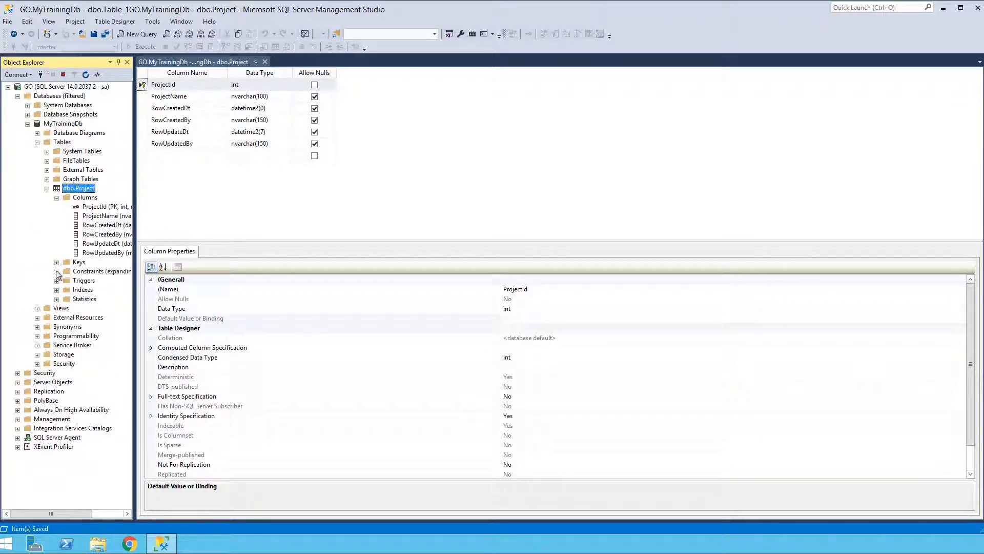
{"action": "left_click", "coordinate": [56, 271]}
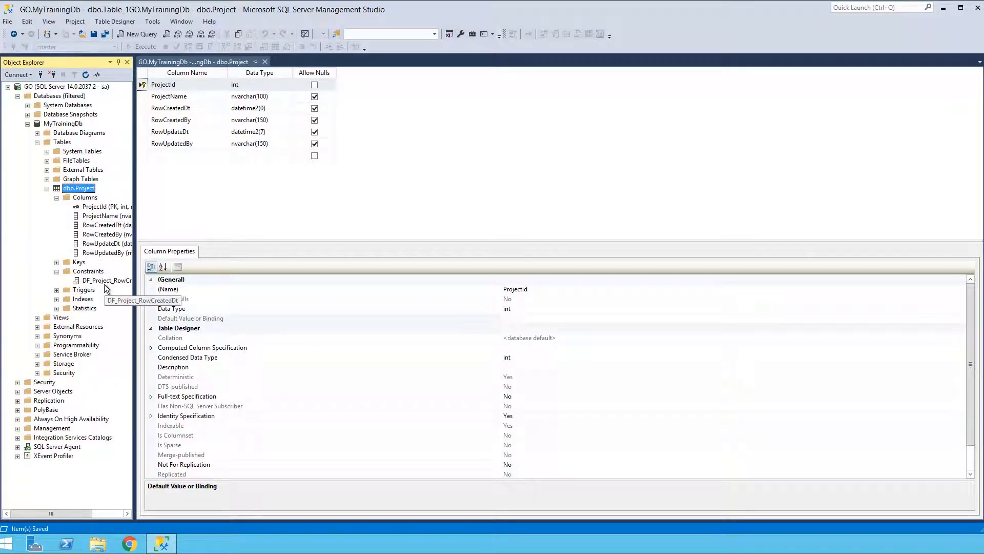
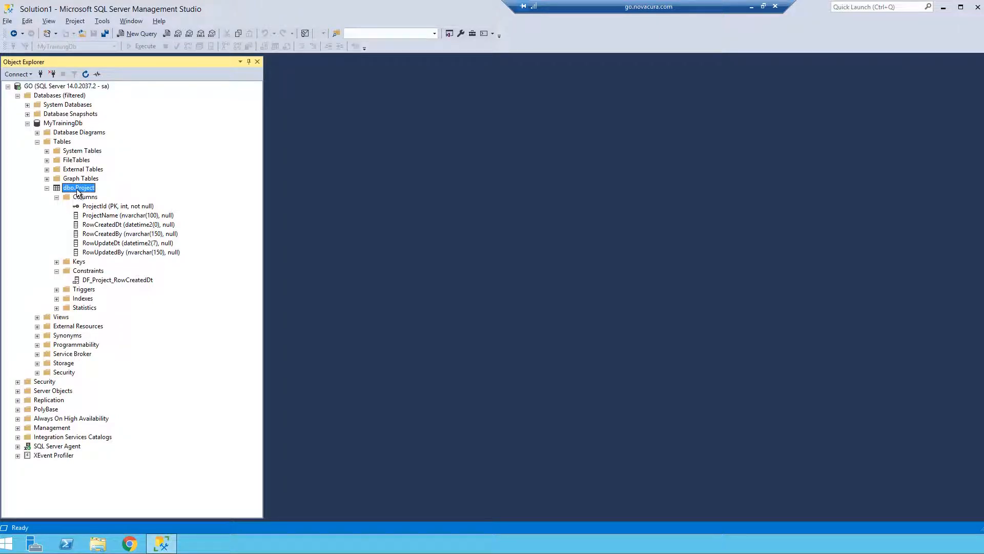
Script the dbo.Project table as a CREATE statement in a new query editor window.
{"action": "right_click", "coordinate": [78, 192]}
{"action": "mouse_move", "coordinate": [108, 240]}
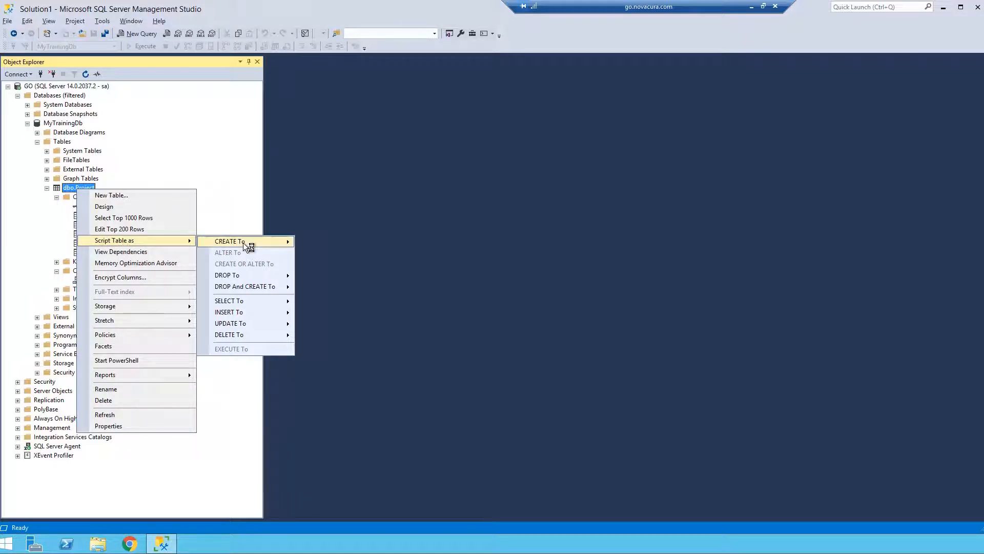
{"action": "mouse_move", "coordinate": [244, 241]}
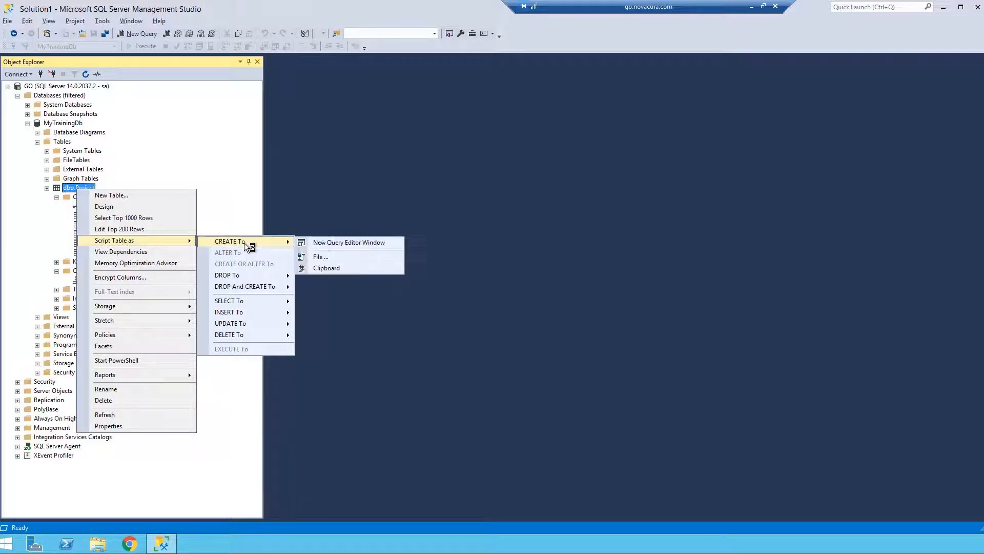
{"action": "left_click", "coordinate": [325, 242]}
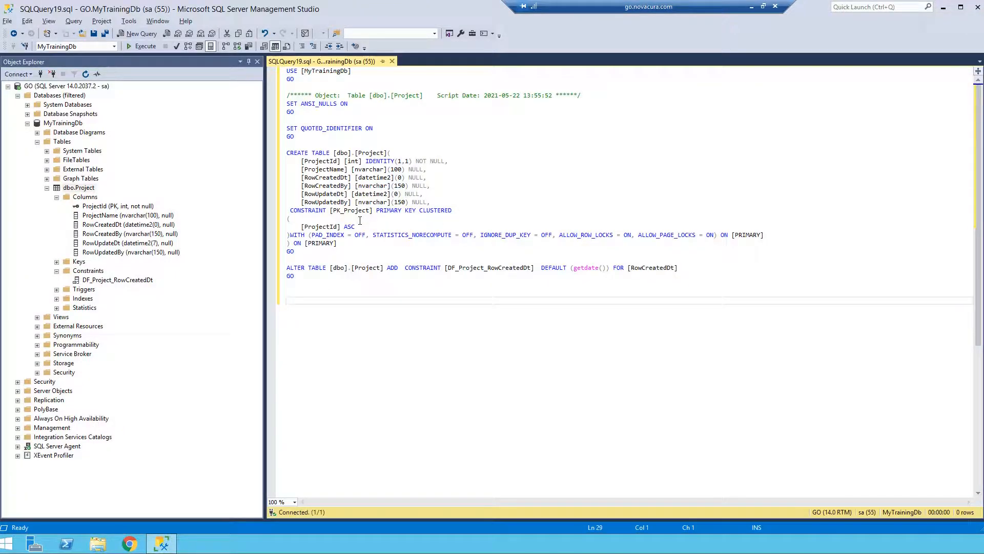
Replace every occurrence of "Project" with "Task" in the CREATE script.
{"action": "left_click", "coordinate": [384, 152]}
{"action": "left_click", "coordinate": [359, 153], "text": "shift"}
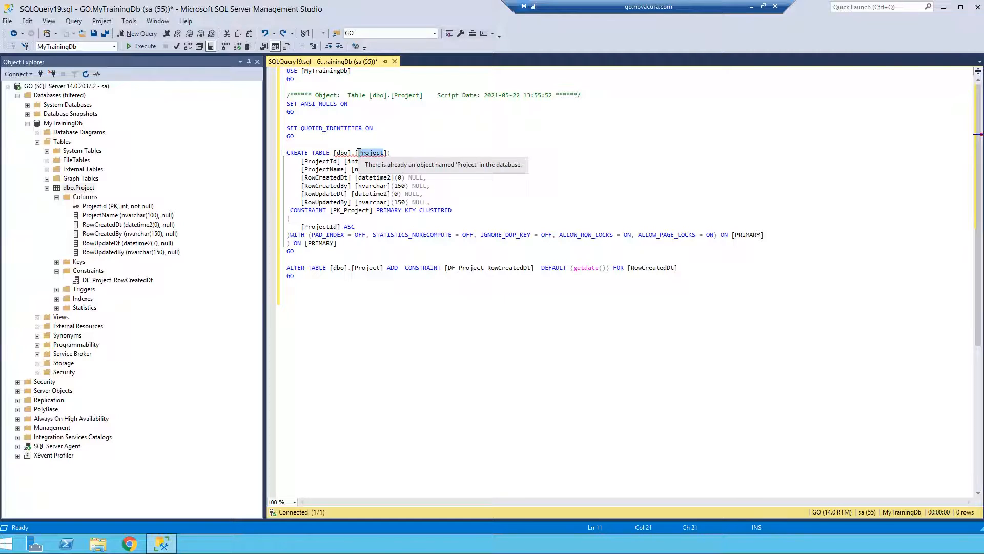
{"action": "key", "text": "ctrl+f"}
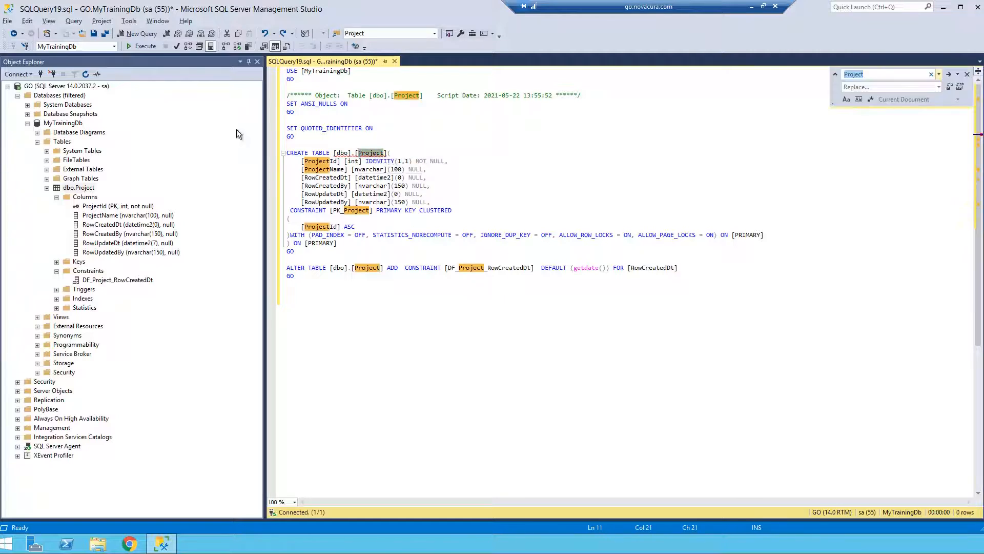
{"action": "left_click", "coordinate": [26, 21]}
{"action": "mouse_move", "coordinate": [59, 44]}
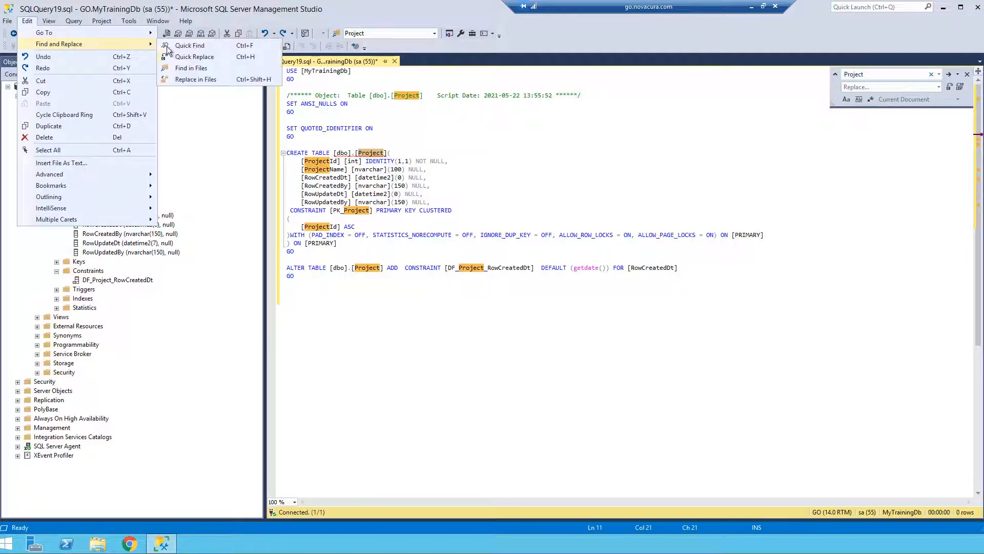
{"action": "left_click", "coordinate": [552, 144]}
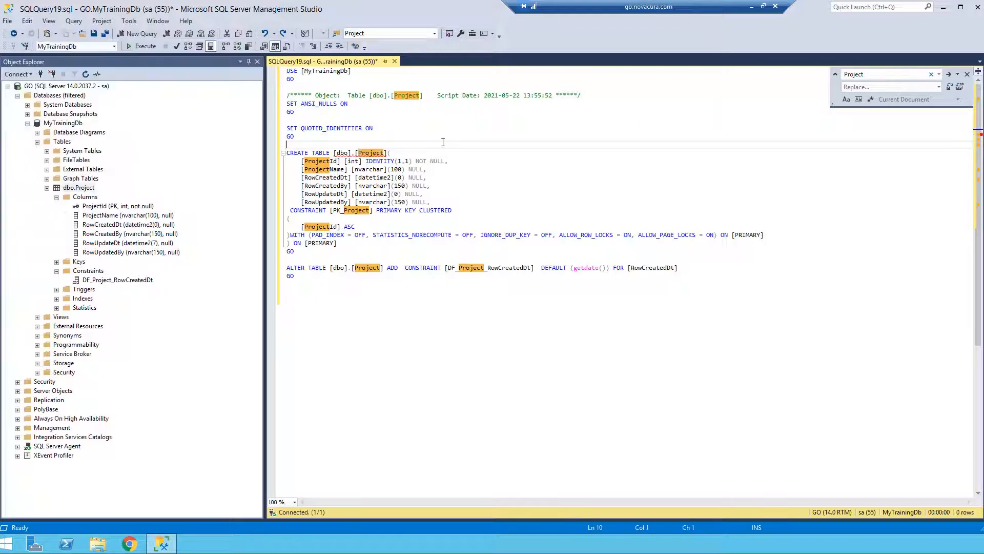
{"action": "left_click", "coordinate": [866, 85]}
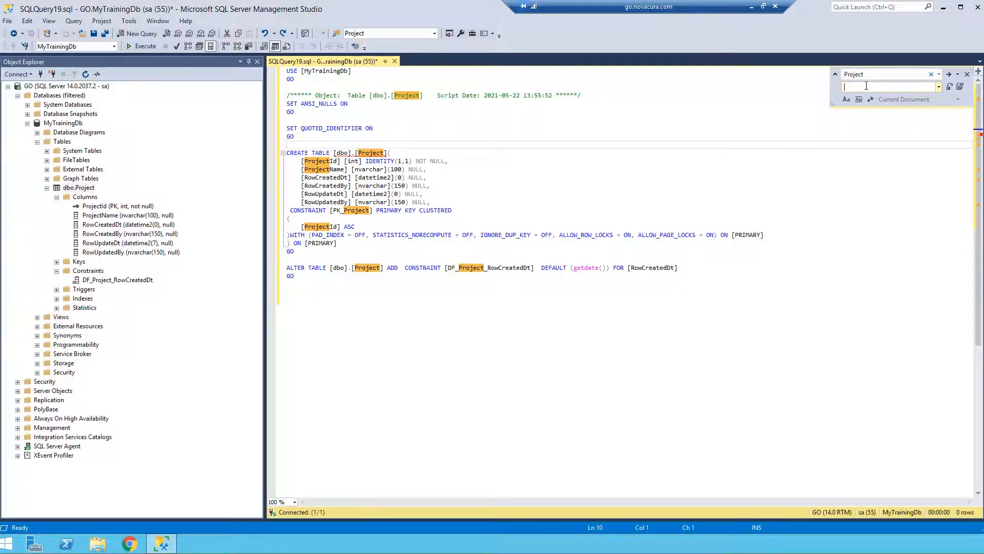
{"action": "type", "text": "Task"}
{"action": "mouse_move", "coordinate": [360, 155]}
{"action": "left_click_drag", "start_coordinate": [288, 267], "coordinate": [437, 282]}
{"action": "left_click", "coordinate": [436, 282]}
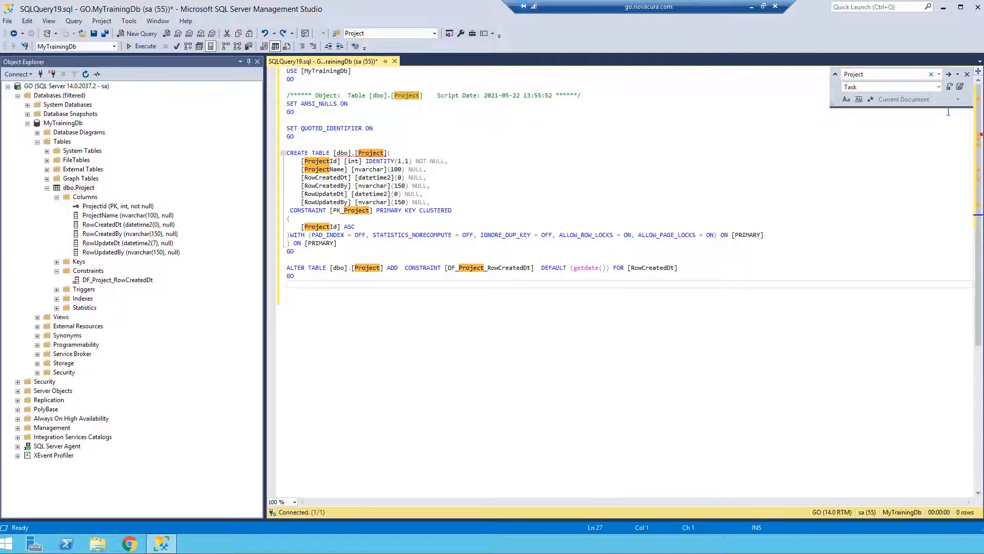
{"action": "left_click", "coordinate": [960, 88]}
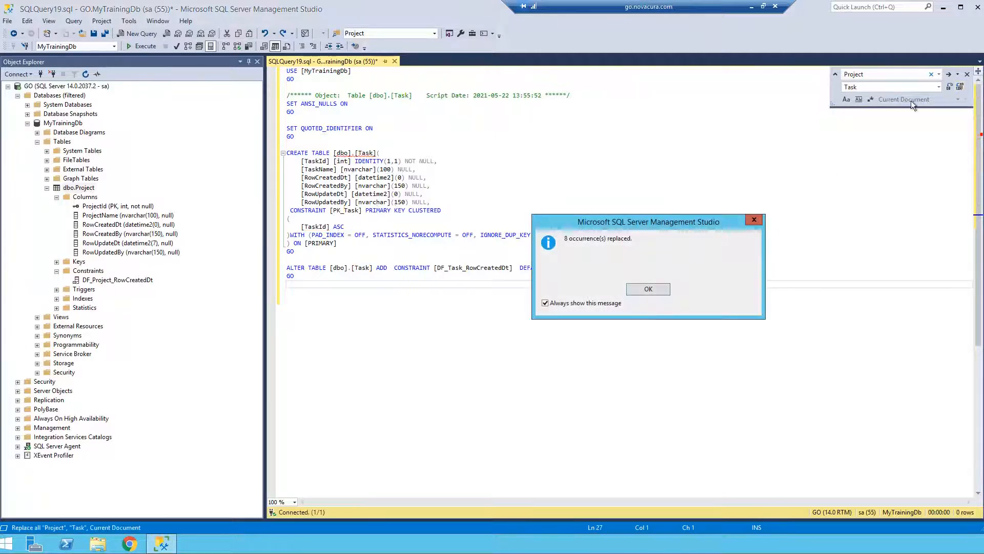
{"action": "left_click", "coordinate": [641, 288]}
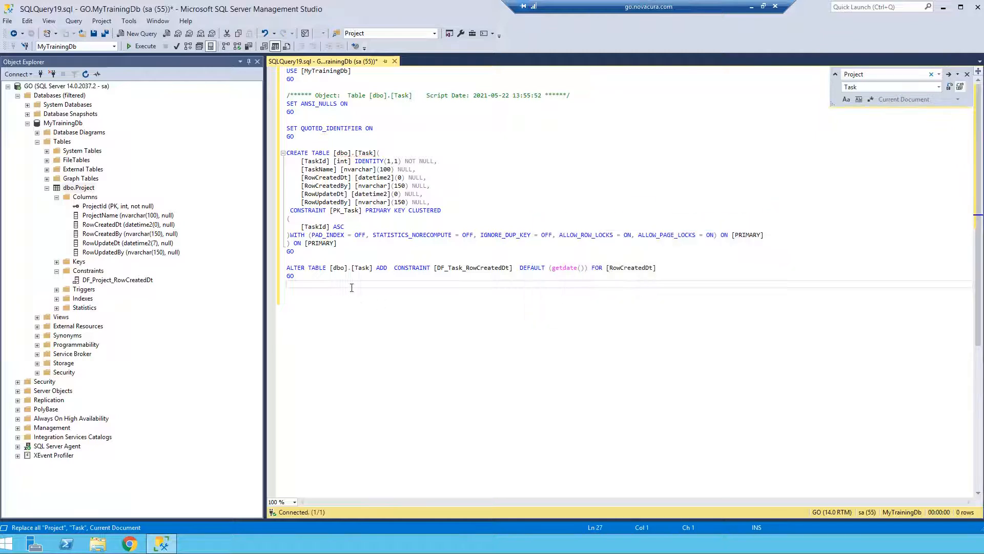
Paste the column definitions ParentTaskId int, Projectid int and Hid HierarchyId below TaskName in the CREATE TABLE statement.
{"action": "left_click", "coordinate": [352, 287]}
{"action": "key", "text": "Return"}
{"action": "key", "text": "Return"}
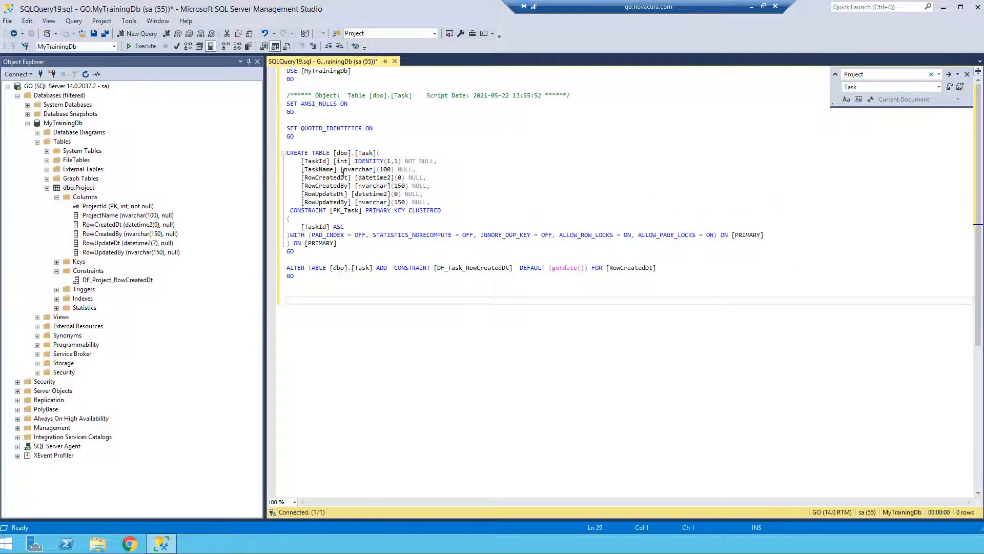
{"action": "left_click", "coordinate": [442, 169]}
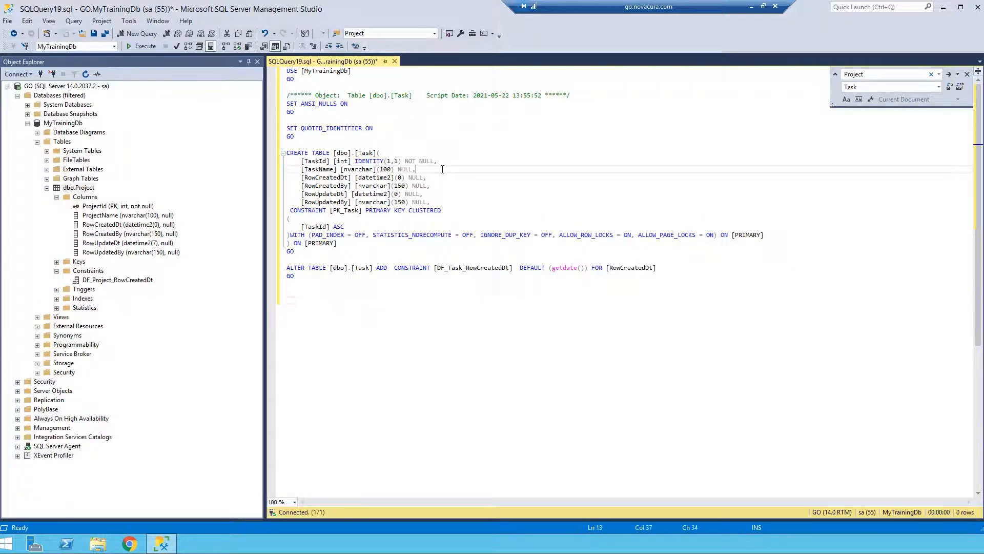
{"action": "key", "text": "Return"}
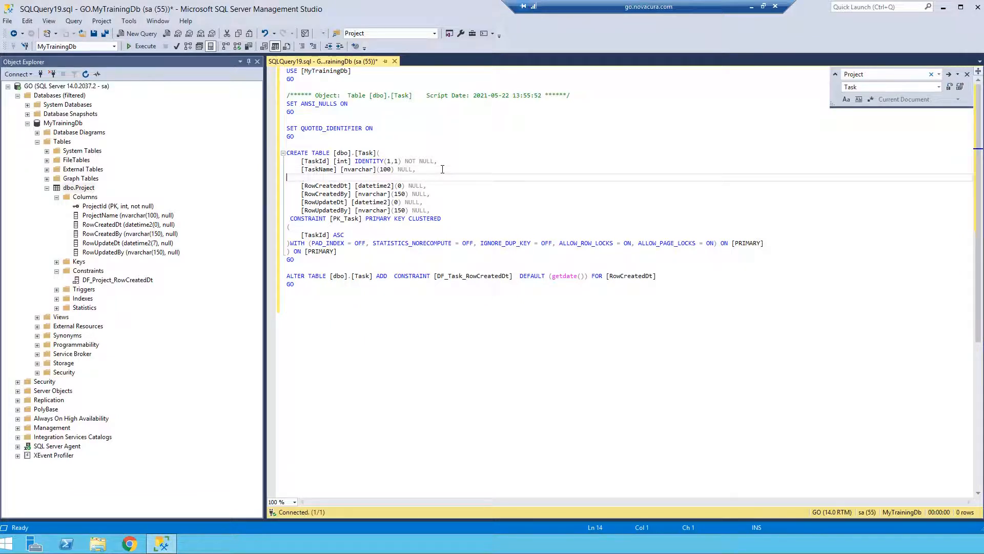
{"action": "type", "text": "ParentTaskId int, Projectid int, Hid HierarchyId,"}
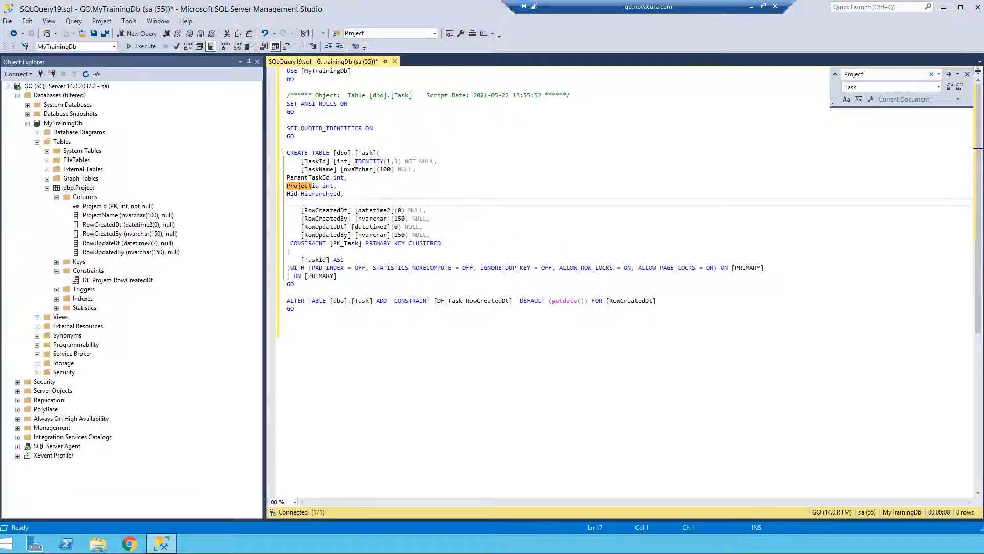
Indent the three pasted column lines, remove the blank line below them and close the find and replace box.
{"action": "left_click", "coordinate": [287, 177]}
{"action": "key", "text": "Tab"}
{"action": "left_click", "coordinate": [288, 186]}
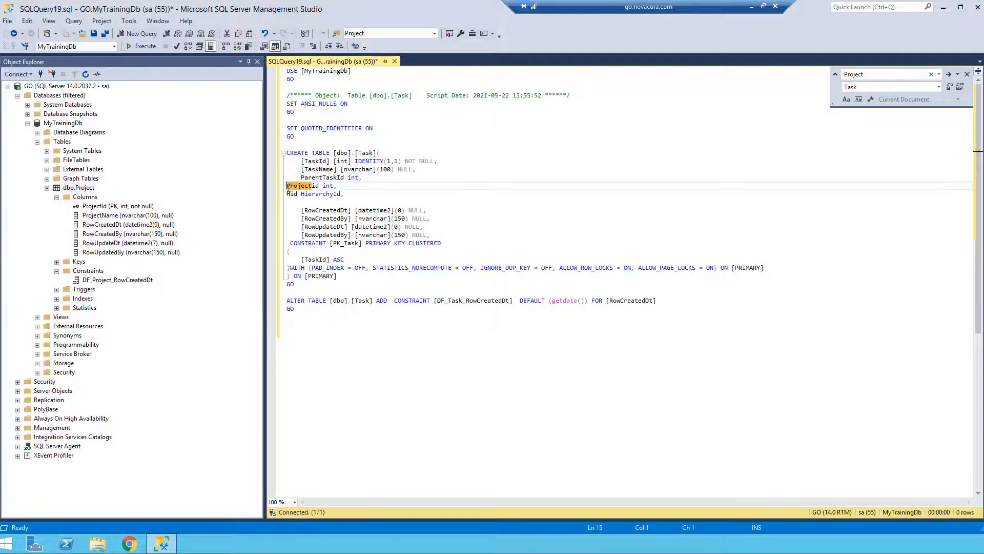
{"action": "key", "text": "Tab"}
{"action": "left_click", "coordinate": [288, 194]}
{"action": "key", "text": "Tab"}
{"action": "left_click", "coordinate": [321, 201]}
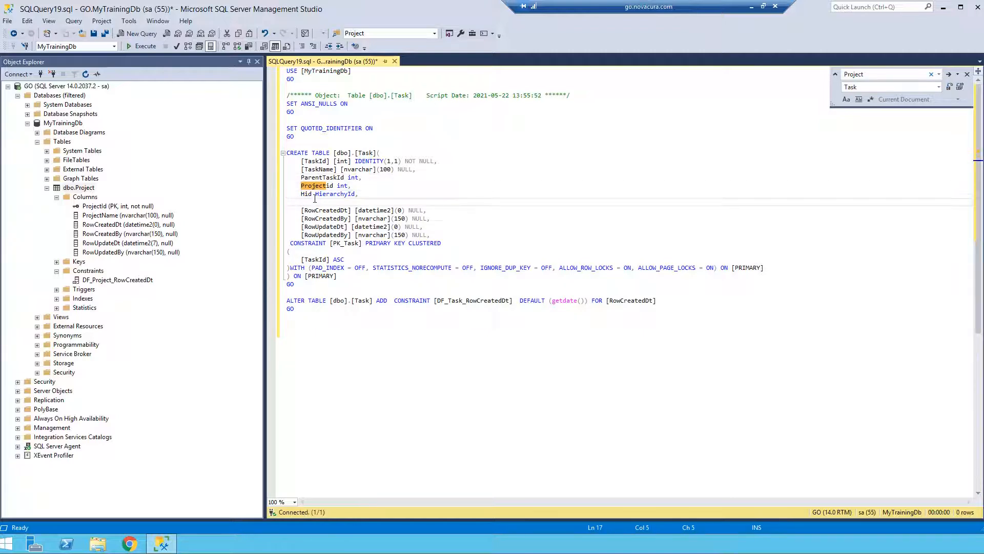
{"action": "key", "text": "ctrl+x"}
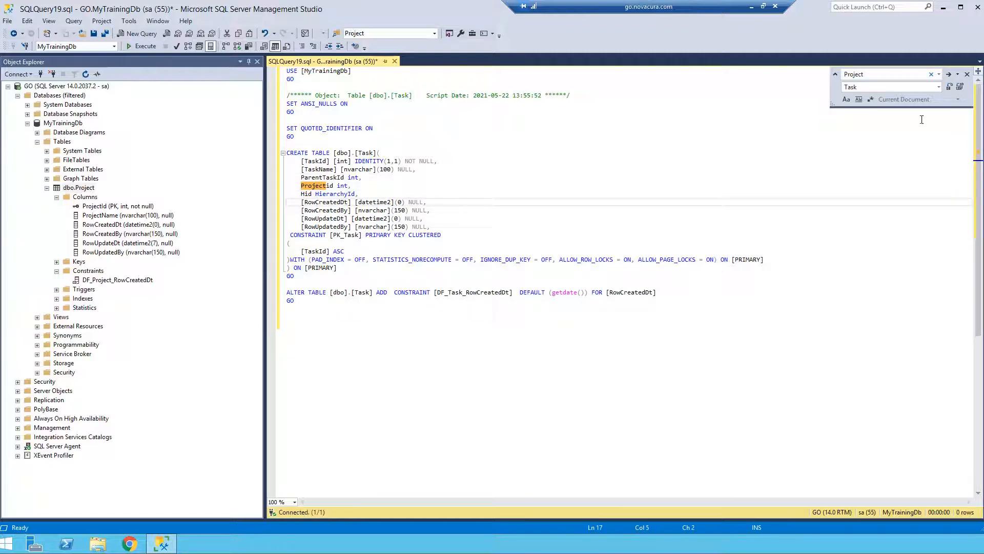
{"action": "left_click", "coordinate": [967, 74]}
Examine the ParentTaskId, Projectid and Hid column definitions in the Task script.
{"action": "left_click_drag", "start_coordinate": [372, 179], "coordinate": [287, 177]}
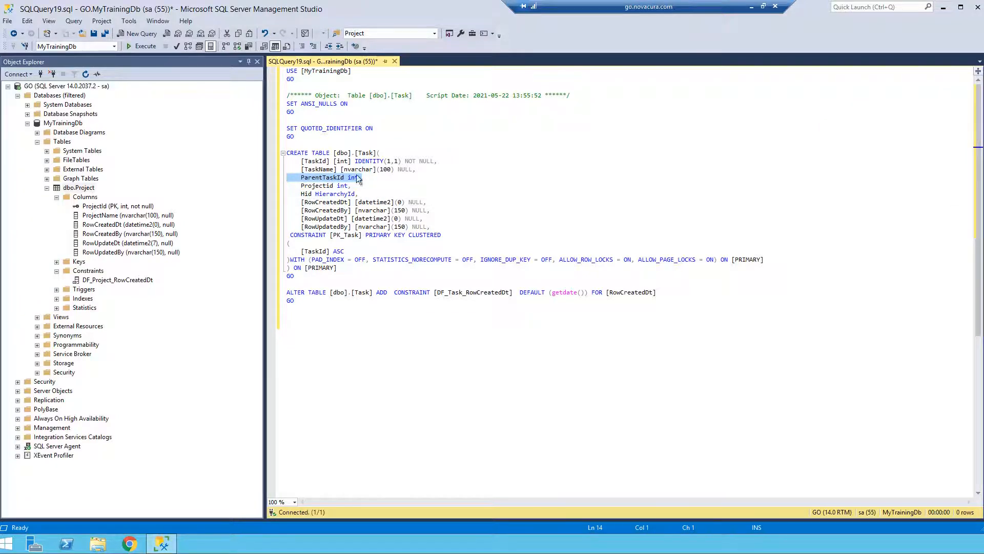
{"action": "left_click_drag", "start_coordinate": [357, 187], "coordinate": [271, 189]}
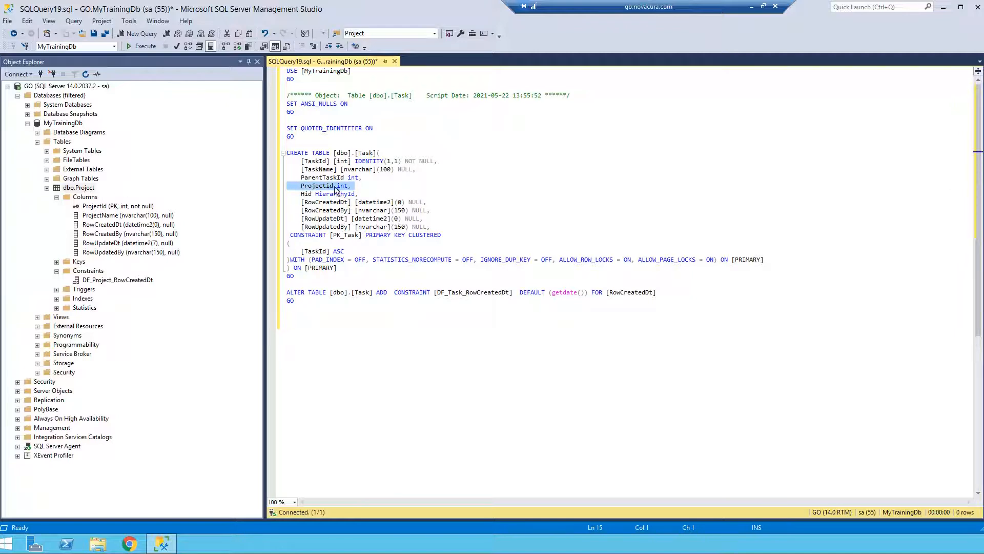
{"action": "left_click", "coordinate": [367, 193]}
{"action": "left_click_drag", "start_coordinate": [367, 193], "coordinate": [238, 193]}
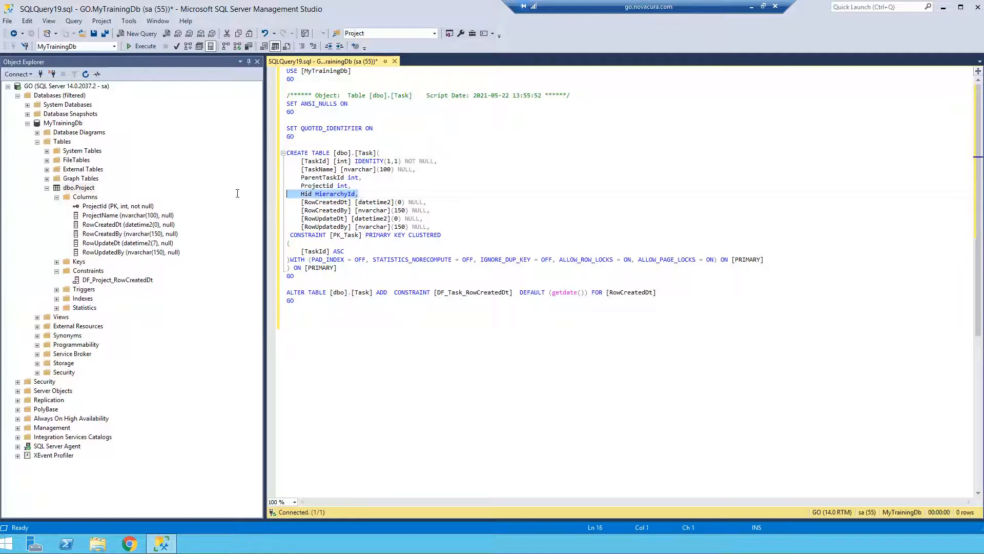
{"action": "left_click", "coordinate": [314, 194]}
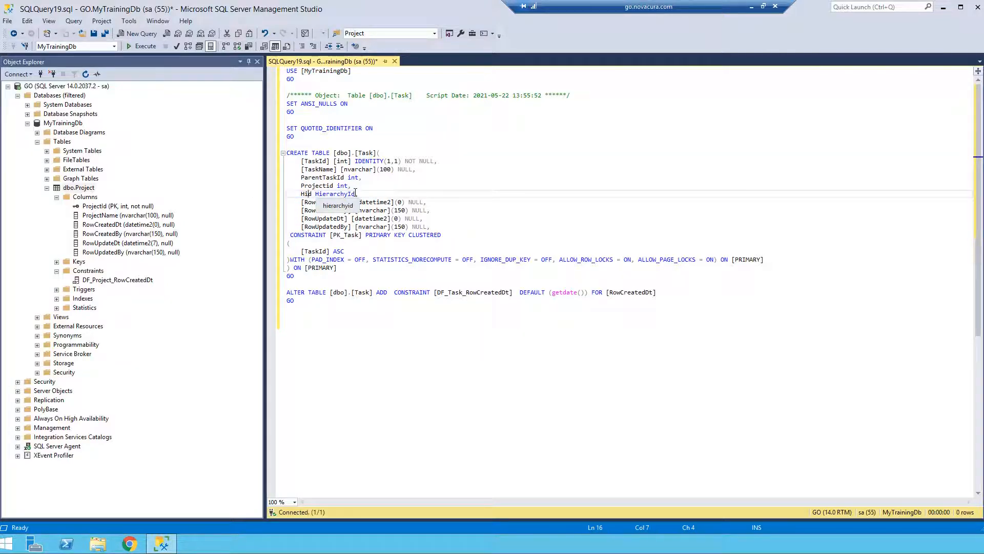
{"action": "left_click", "coordinate": [359, 194]}
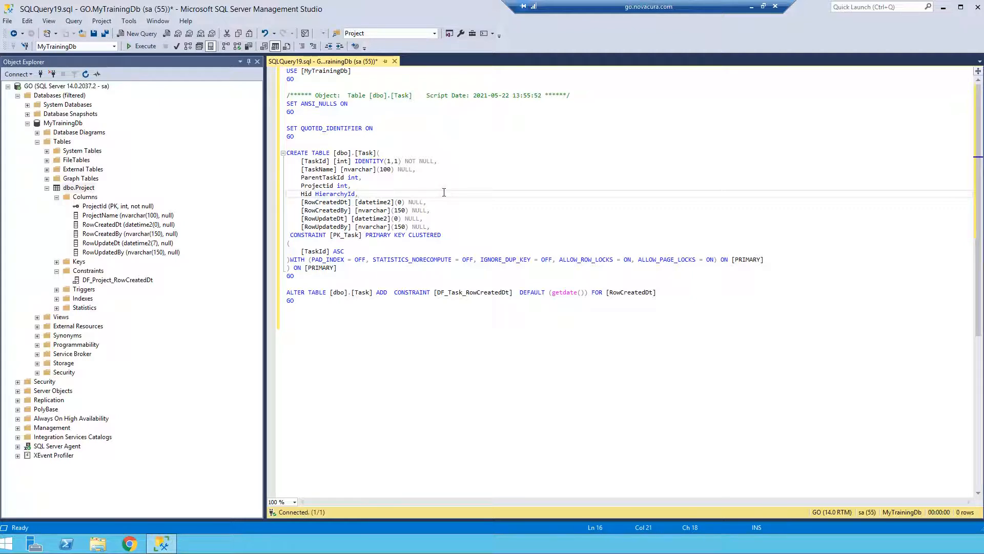
Execute the script to create the Task table and refresh the Tables folder of MyTrainingDb.
{"action": "left_click", "coordinate": [144, 46]}
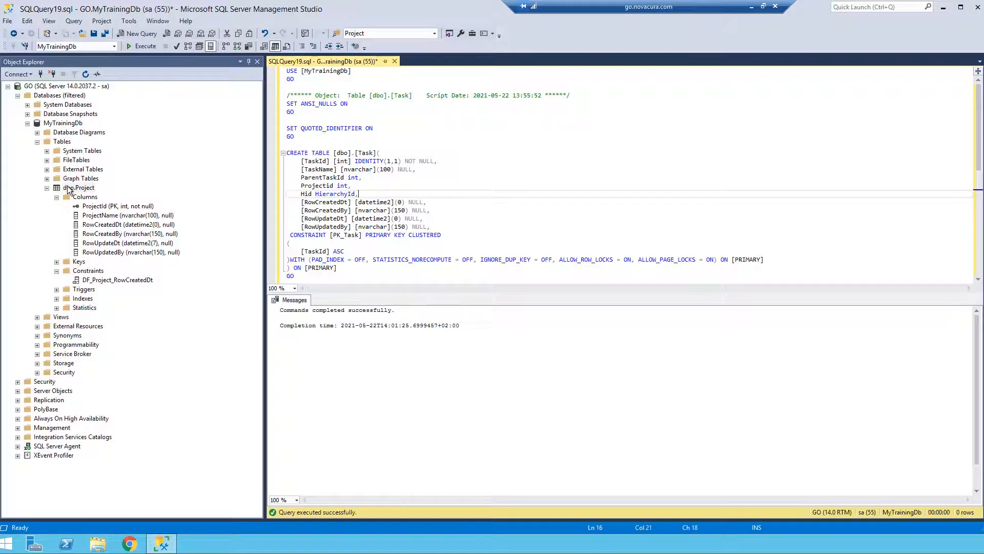
{"action": "right_click", "coordinate": [64, 142]}
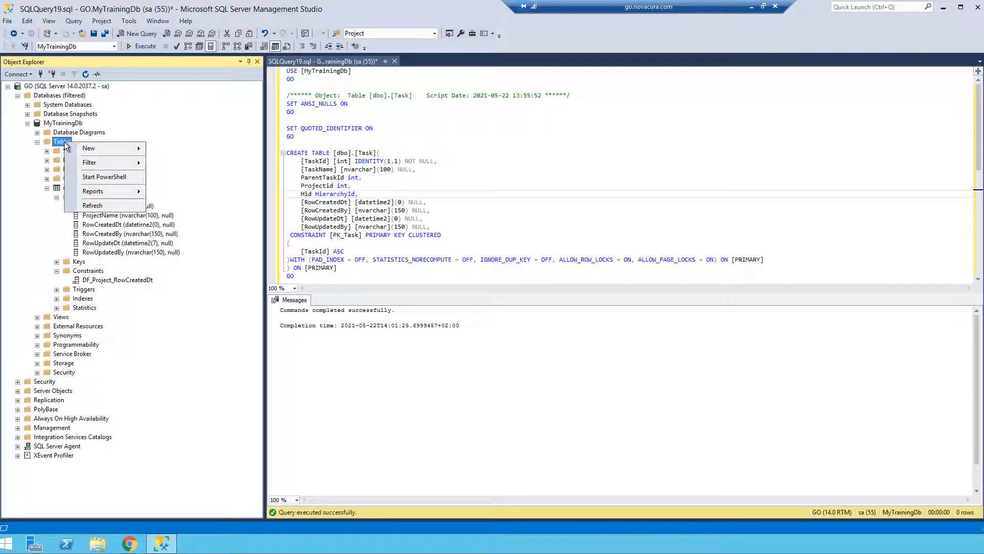
{"action": "left_click", "coordinate": [93, 205]}
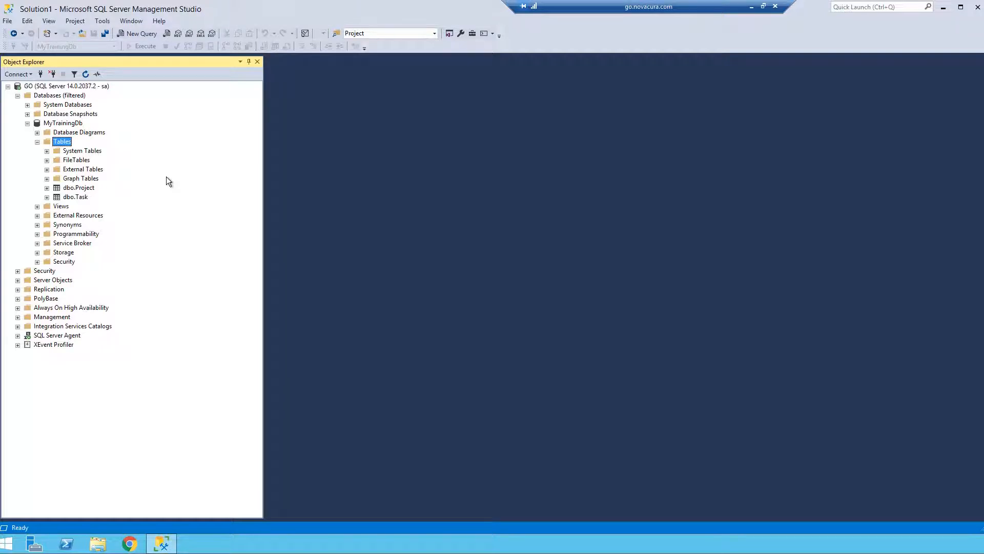
Generate another CREATE script of the dbo.Project table in a new query editor window.
{"action": "right_click", "coordinate": [78, 188]}
{"action": "mouse_move", "coordinate": [107, 242]}
{"action": "mouse_move", "coordinate": [241, 239]}
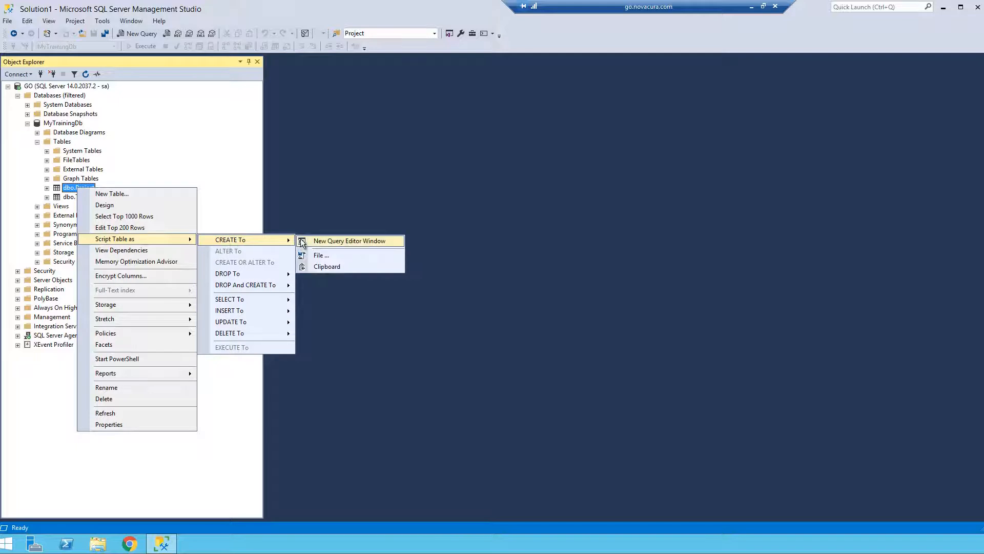
{"action": "left_click", "coordinate": [312, 239]}
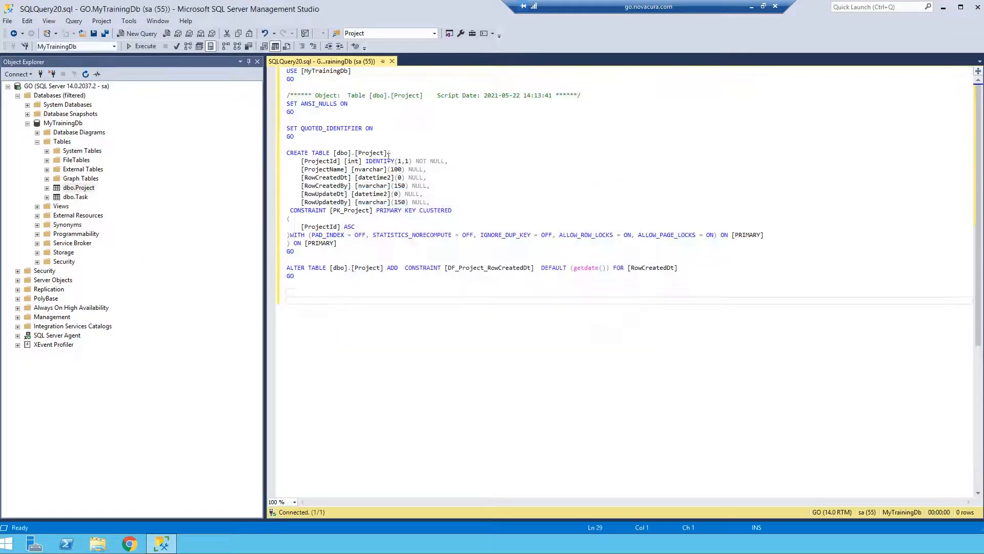
Replace every occurrence of "Project" with "Resource" in the script and execute it to create the Resource table.
{"action": "double_click", "coordinate": [375, 154]}
{"action": "left_click_drag", "start_coordinate": [384, 153], "coordinate": [360, 152]}
{"action": "key", "text": "ctrl+h"}
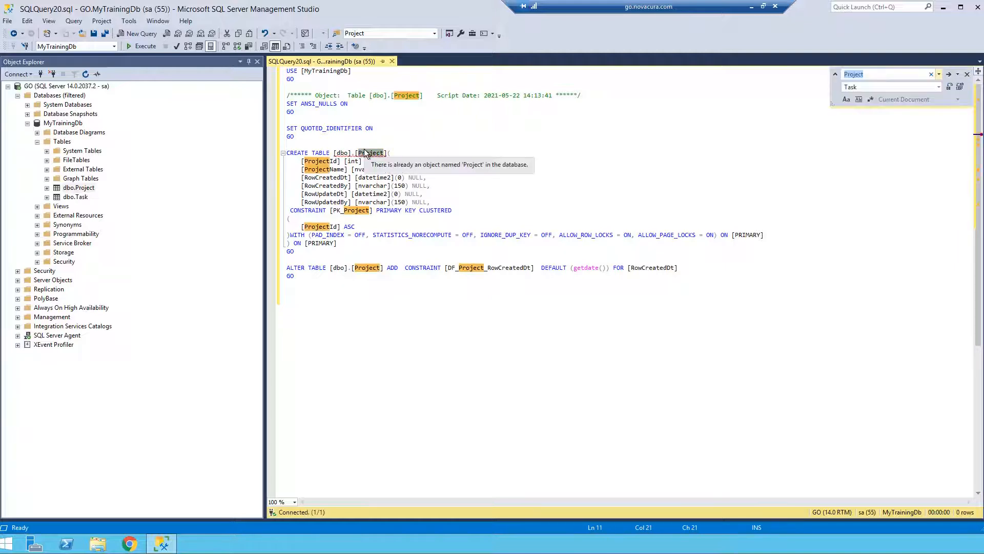
{"action": "key", "text": "Tab"}
{"action": "type", "text": "Resource"}
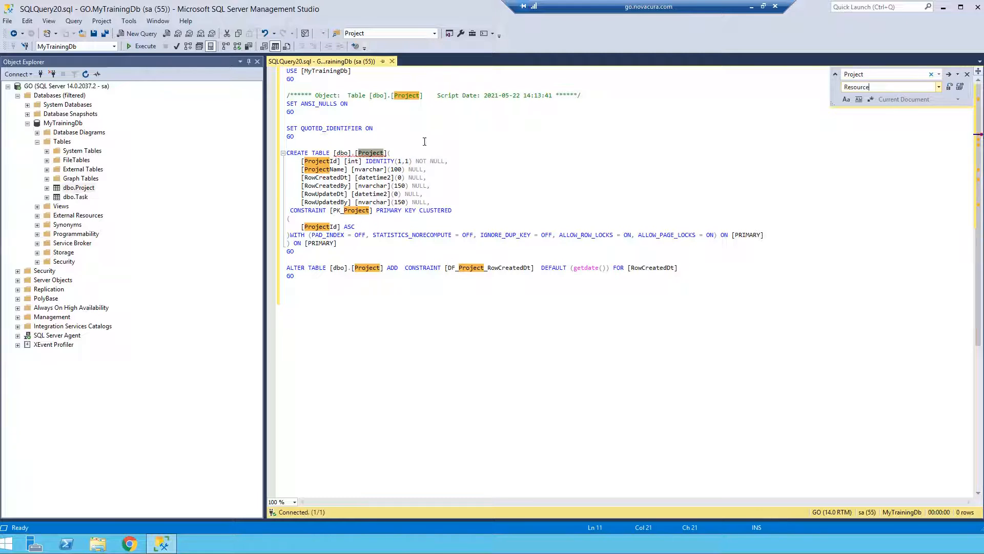
{"action": "left_click", "coordinate": [960, 87]}
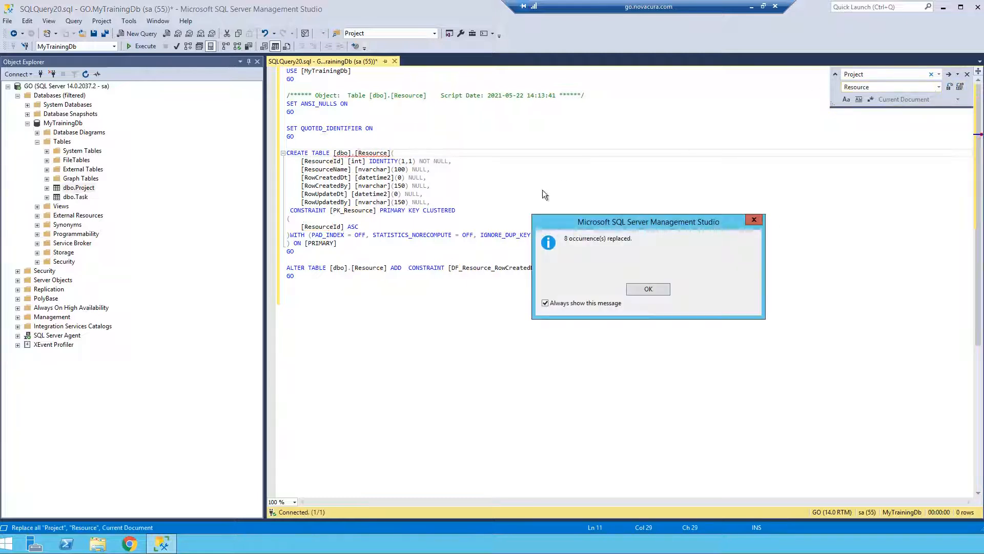
{"action": "left_click", "coordinate": [647, 288]}
{"action": "left_click", "coordinate": [522, 193]}
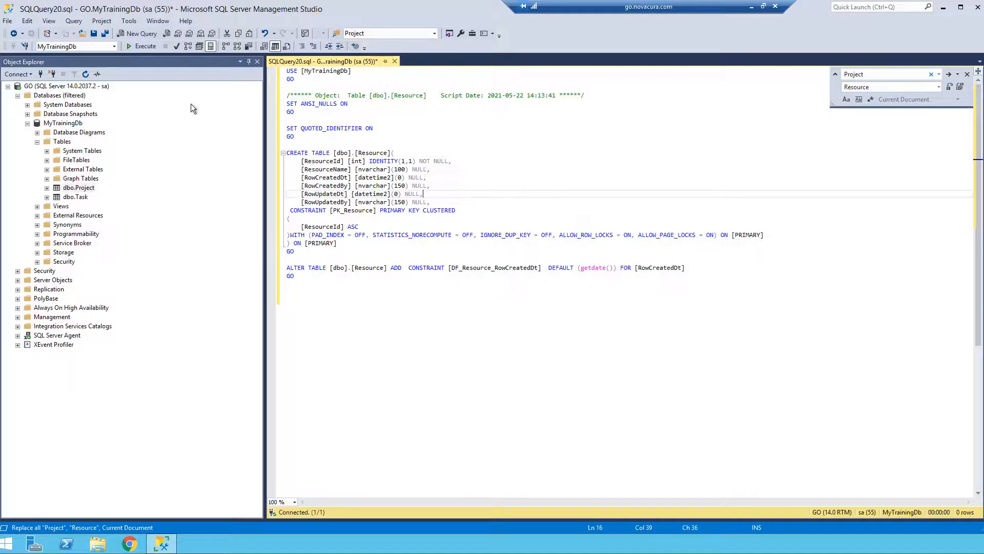
{"action": "left_click", "coordinate": [139, 47]}
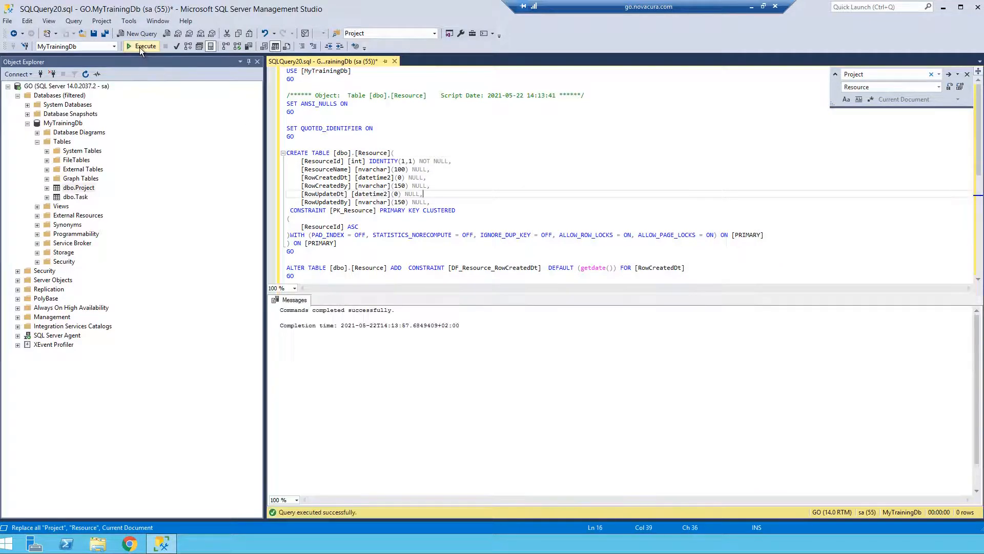
Replace every occurrence of "Resource" with "TaskAssignment" in the script.
{"action": "scroll", "coordinate": [461, 179], "scroll_direction": "down", "scroll_amount": 1}
{"action": "left_click_drag", "start_coordinate": [388, 132], "coordinate": [358, 132]}
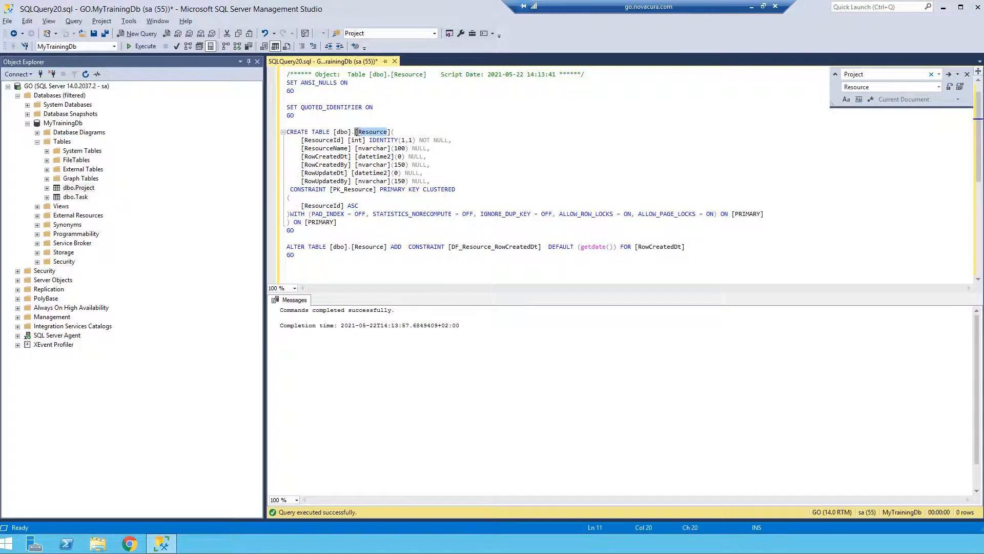
{"action": "key", "text": "ctrl+h"}
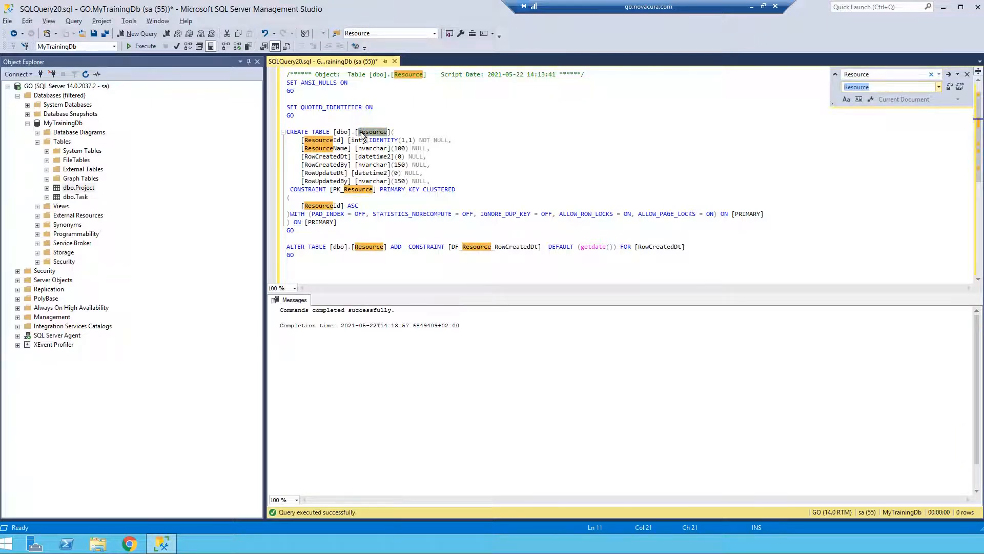
{"action": "type", "text": "TaskAssignment"}
{"action": "left_click", "coordinate": [960, 87]}
{"action": "left_click", "coordinate": [655, 288]}
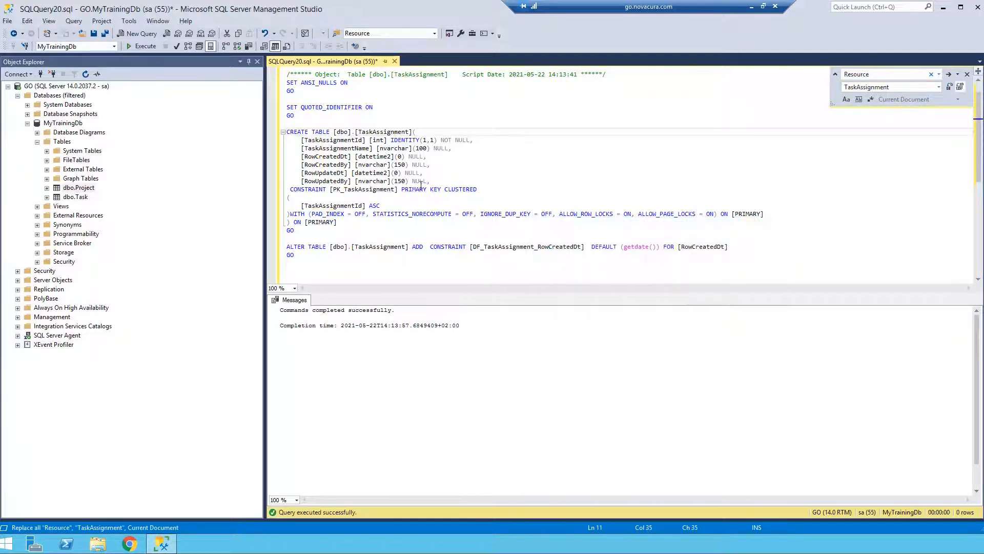
Change the TaskAssignmentName column in the CREATE TABLE statement to TaskId with data type int.
{"action": "left_click", "coordinate": [362, 149]}
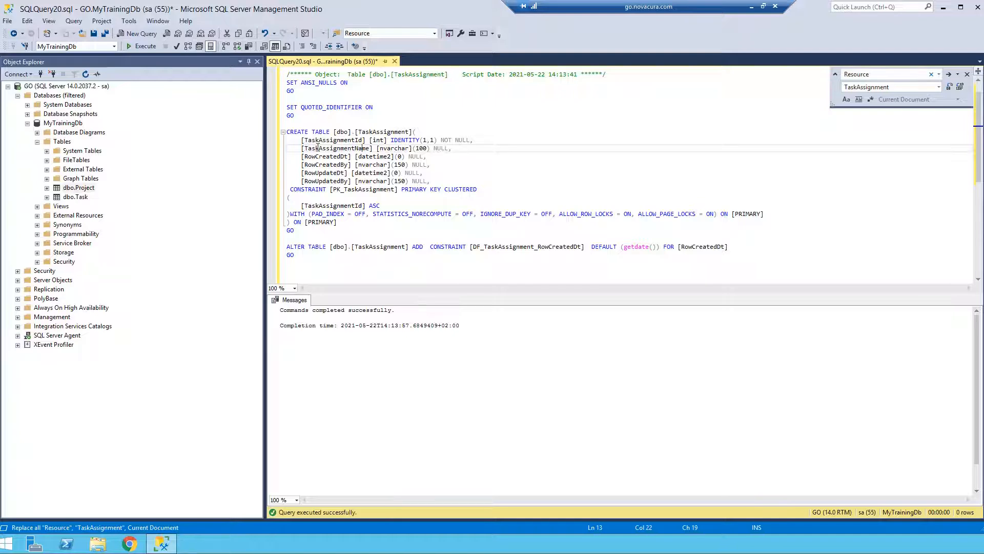
{"action": "left_click_drag", "start_coordinate": [319, 147], "coordinate": [371, 148]}
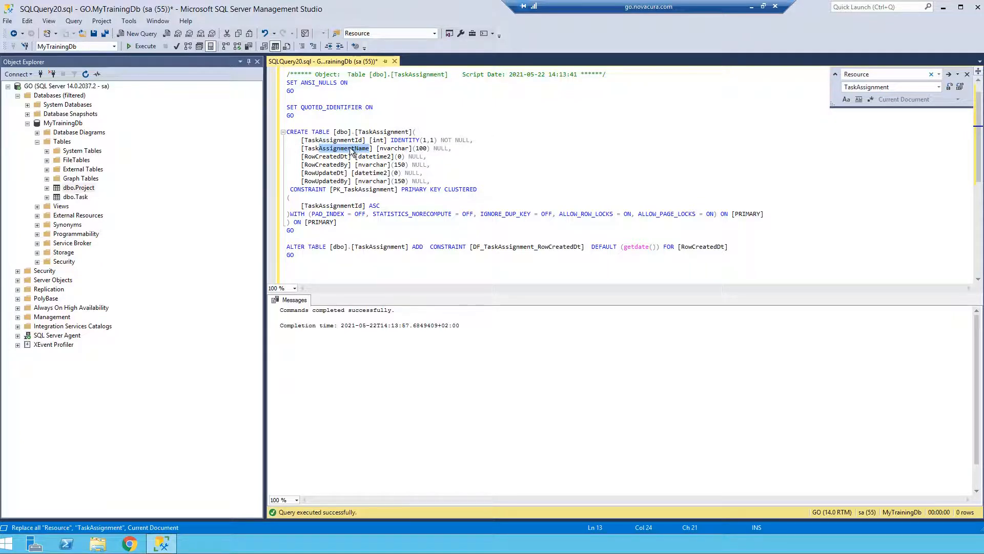
{"action": "type", "text": "Id"}
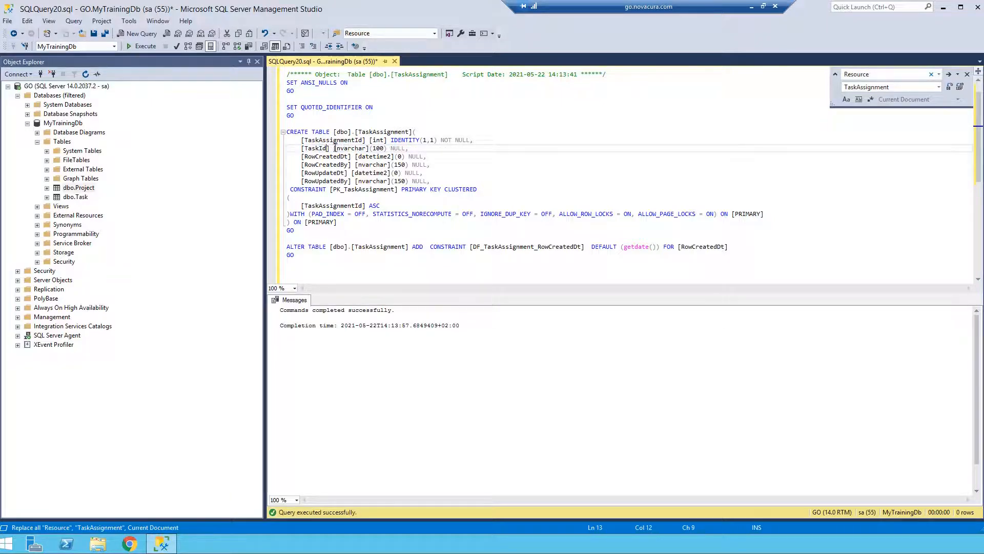
{"action": "left_click_drag", "start_coordinate": [335, 150], "coordinate": [389, 149]}
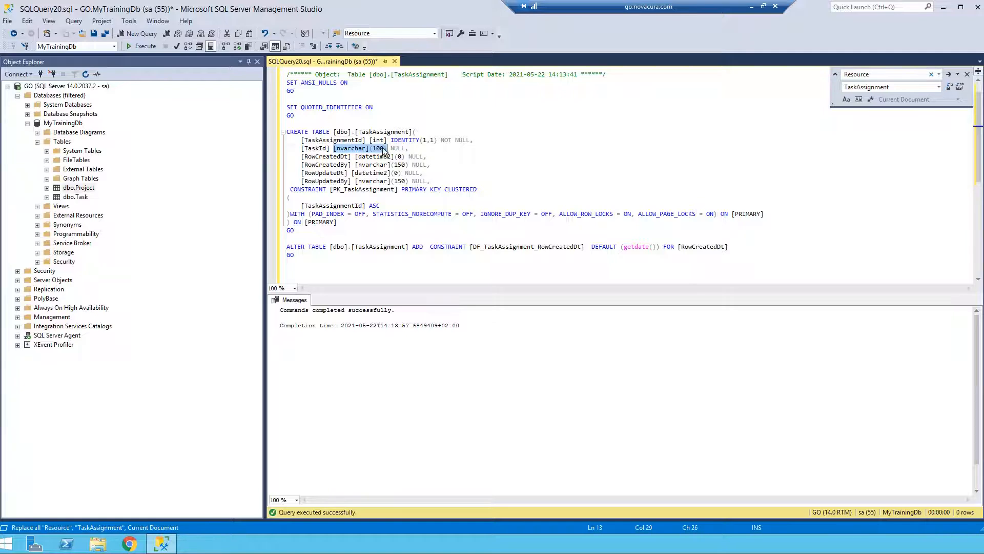
{"action": "type", "text": "int"}
Add a ResourceId Int column on a new line below TaskId and close the find and replace box.
{"action": "left_click", "coordinate": [389, 148]}
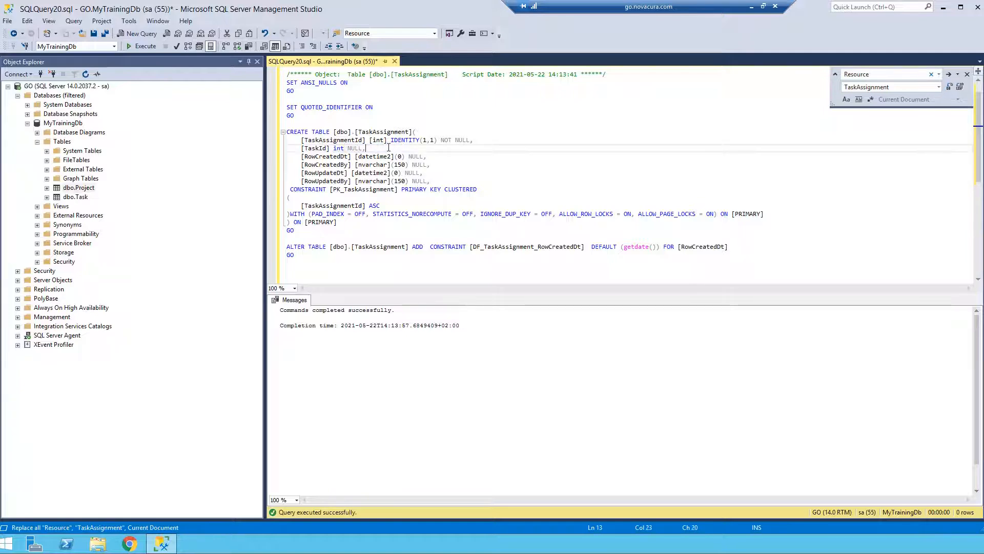
{"action": "key", "text": "Return"}
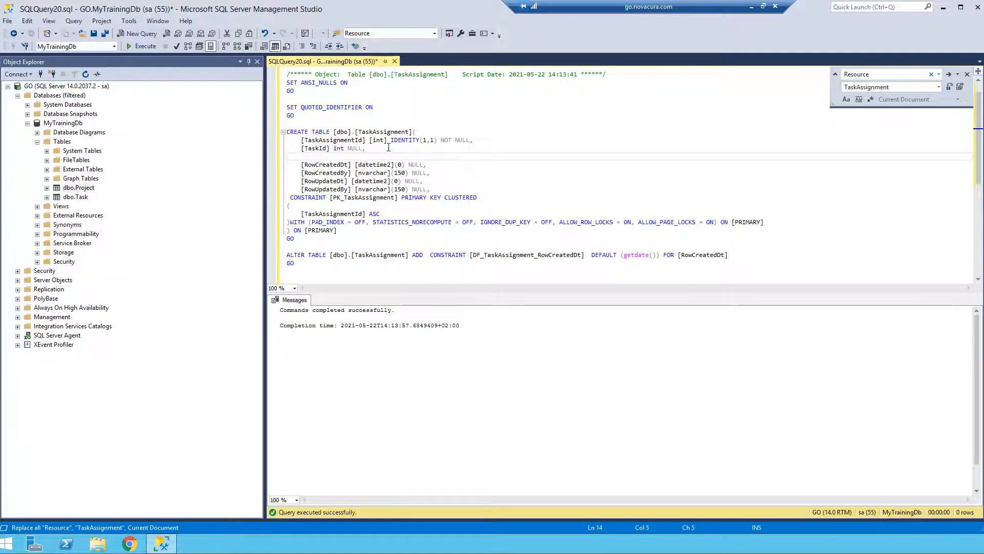
{"action": "type", "text": "ResourceId"}
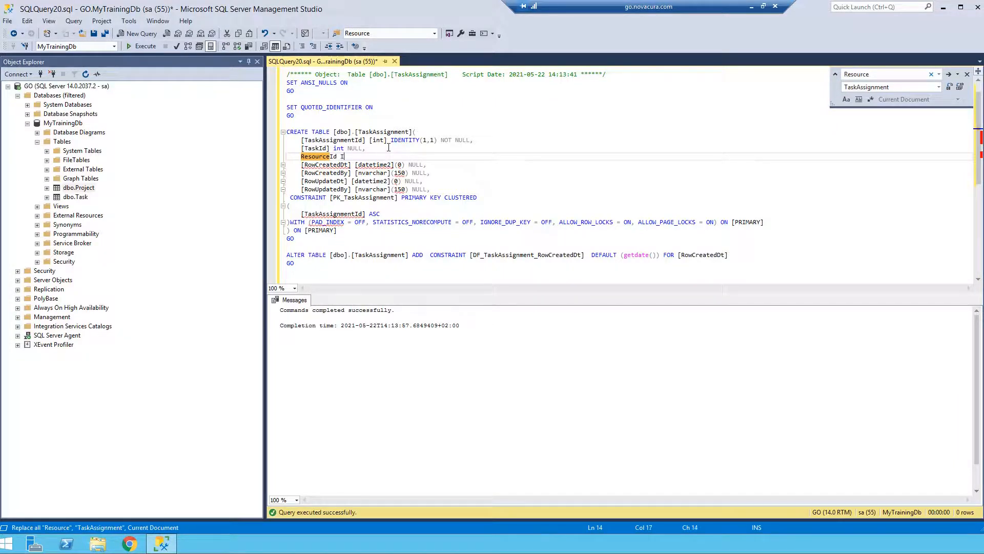
{"action": "type", "text": " Int,"}
{"action": "left_click", "coordinate": [967, 74]}
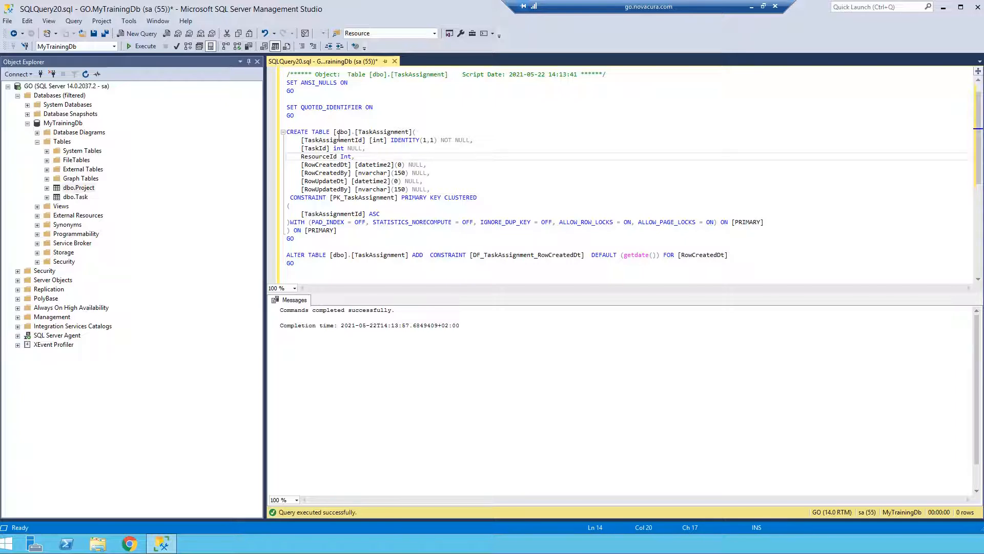
Examine the TaskAssignmentId, TaskId and ResourceId column definitions and the table name in the ALTER TABLE statement.
{"action": "left_click_drag", "start_coordinate": [298, 140], "coordinate": [479, 141]}
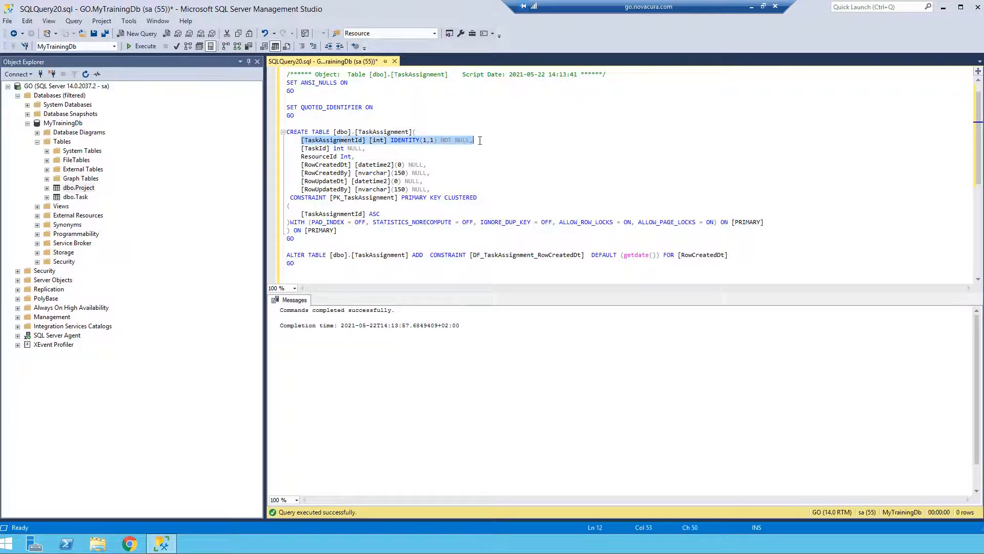
{"action": "left_click", "coordinate": [464, 156]}
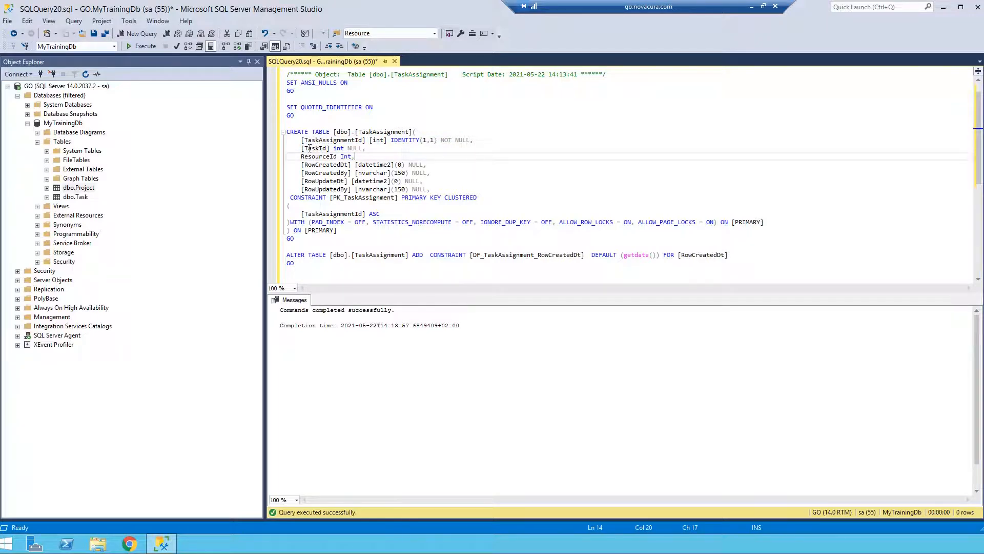
{"action": "left_click_drag", "start_coordinate": [302, 148], "coordinate": [376, 148]}
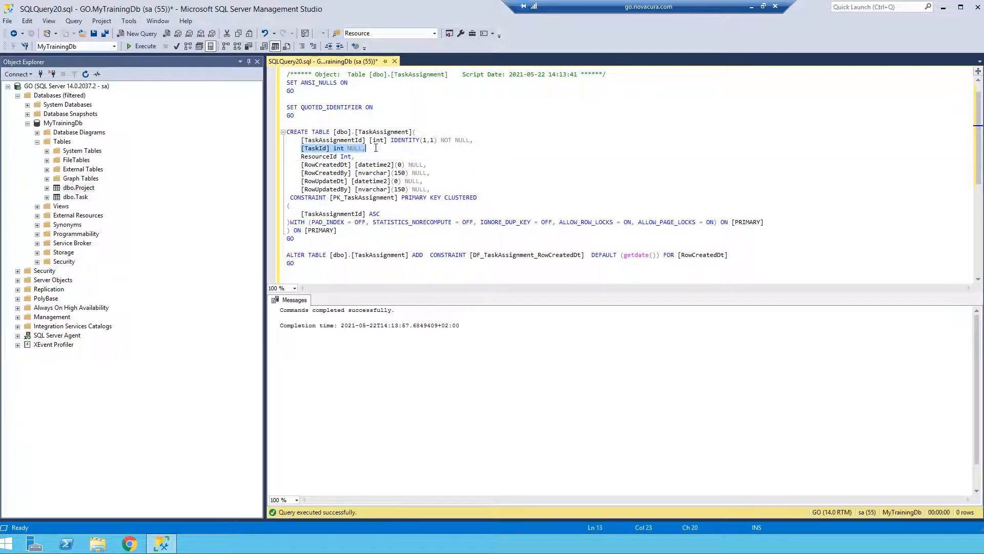
{"action": "left_click", "coordinate": [320, 148]}
{"action": "left_click", "coordinate": [353, 156]}
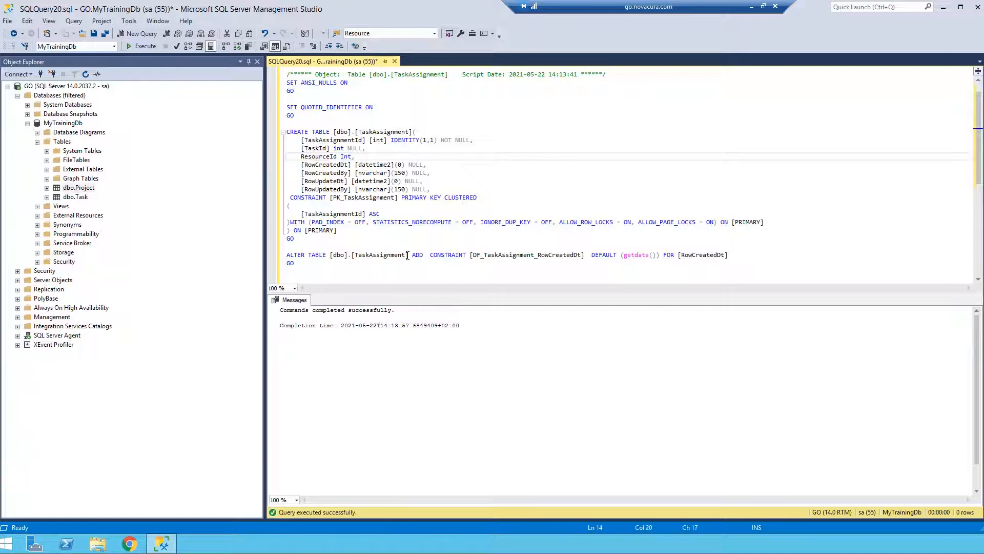
{"action": "left_click_drag", "start_coordinate": [406, 255], "coordinate": [356, 259]}
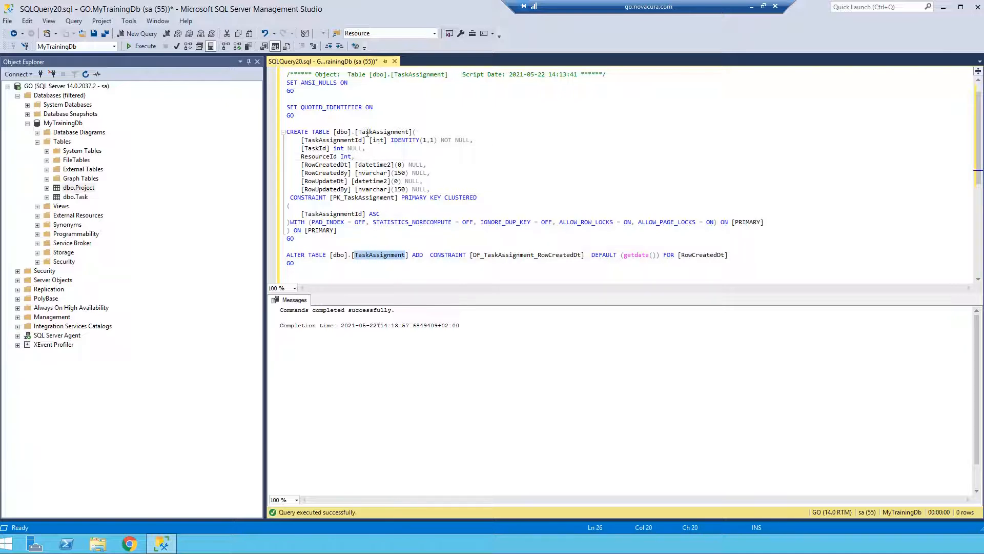
{"action": "left_click", "coordinate": [521, 189]}
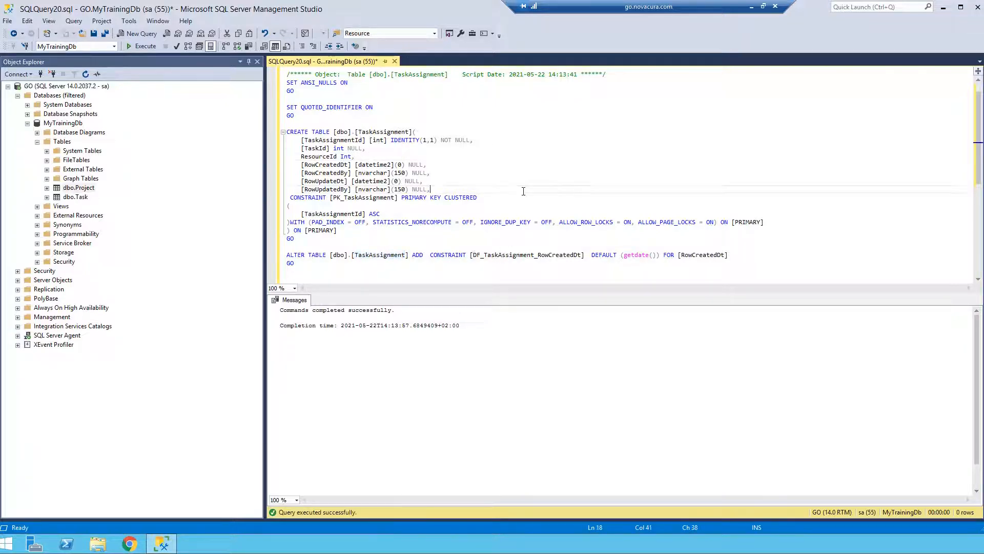
Execute the script to create the TaskAssignment table and refresh the Tables folder of MyTrainingDb.
{"action": "key", "text": "F5"}
{"action": "right_click", "coordinate": [69, 142]}
{"action": "left_click", "coordinate": [94, 205]}
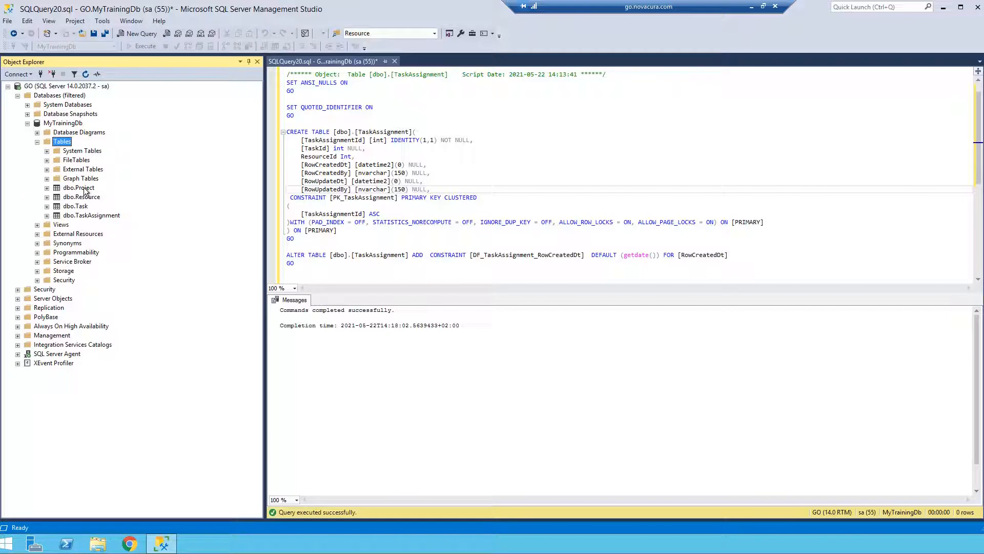
Expand the columns of the TaskAssignment, Task, Resource and Project tables to review their structure.
{"action": "left_click", "coordinate": [47, 216]}
{"action": "left_click", "coordinate": [57, 225]}
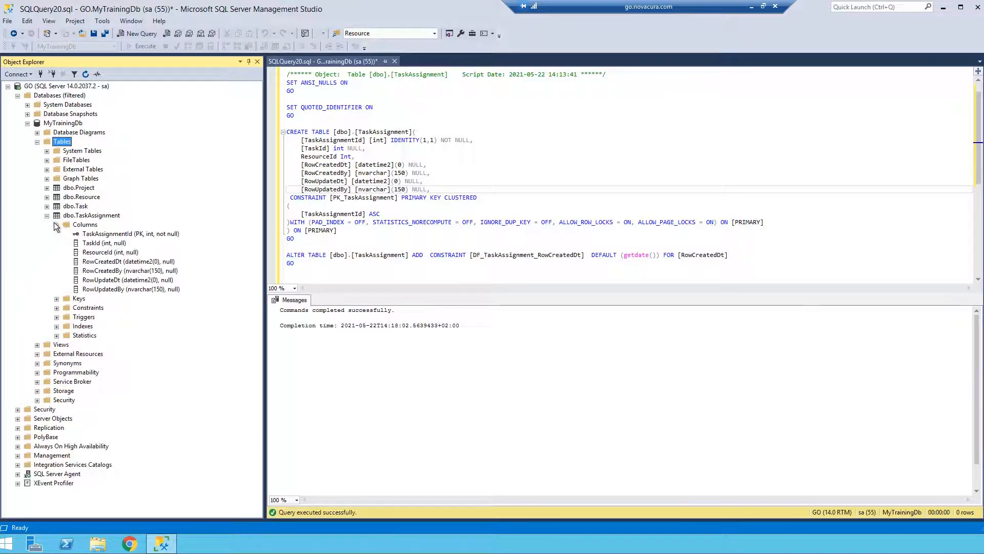
{"action": "left_click", "coordinate": [46, 206]}
{"action": "left_click", "coordinate": [56, 216]}
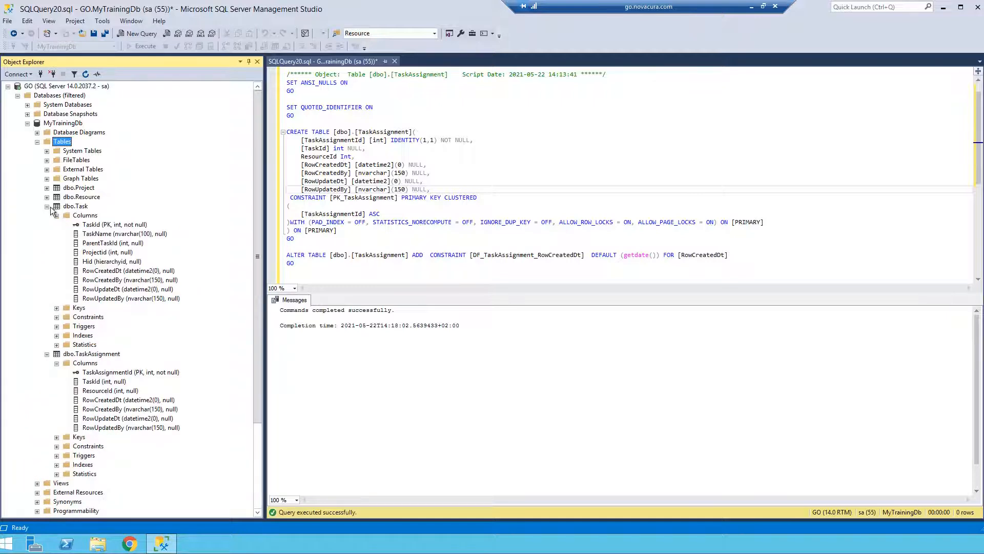
{"action": "left_click", "coordinate": [46, 197]}
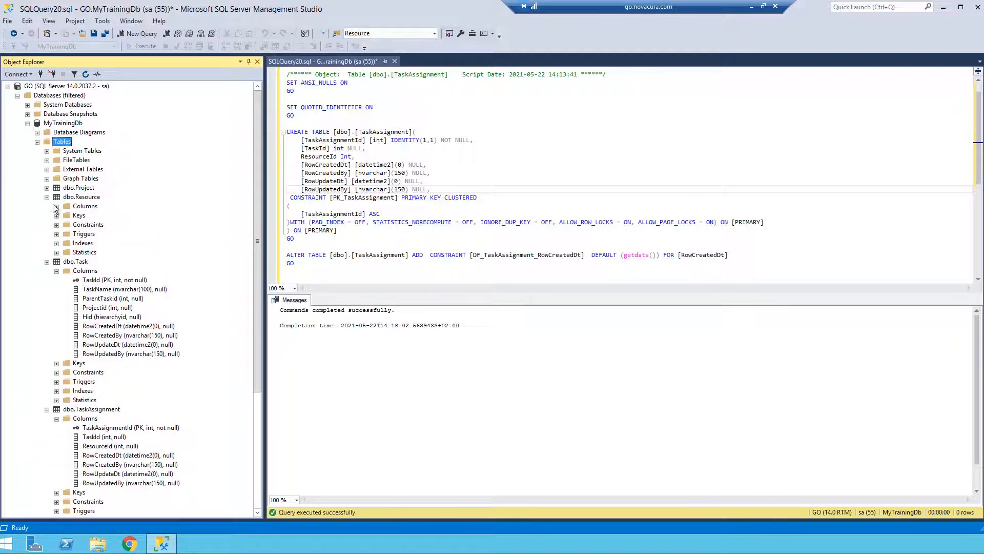
{"action": "left_click", "coordinate": [56, 206]}
{"action": "left_click", "coordinate": [47, 188]}
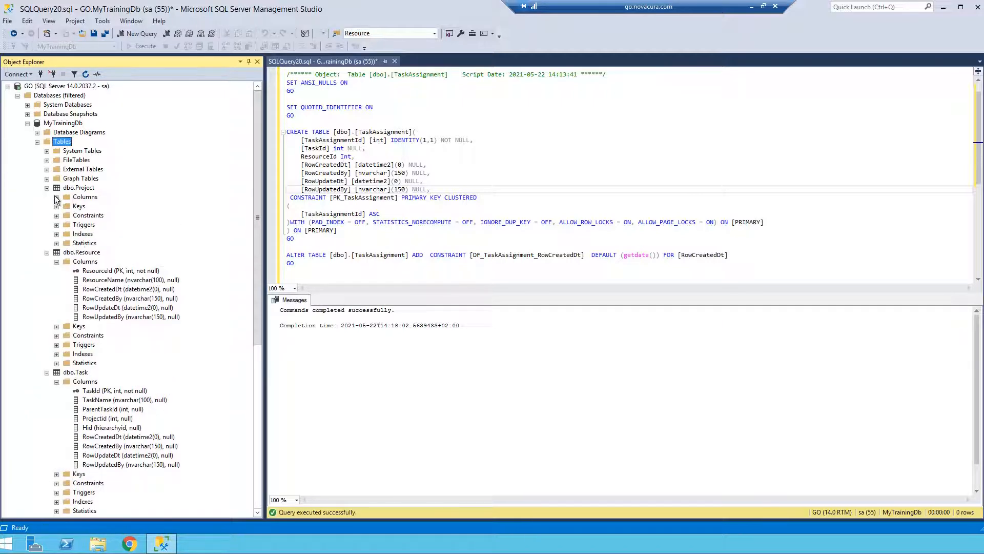
{"action": "left_click", "coordinate": [56, 197]}
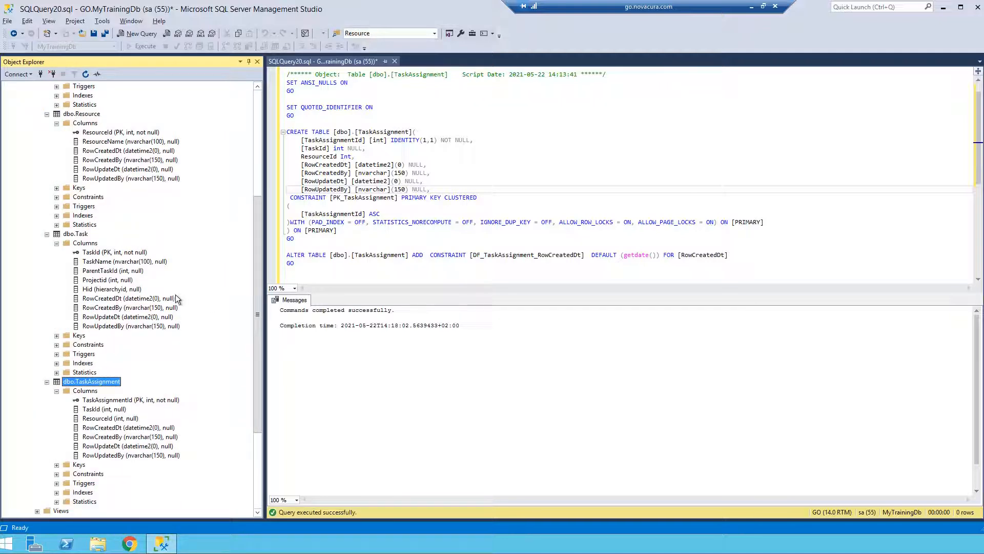
Open dbo.TaskAssignment in the table designer, set RowCreatedBy to nvarchar(250) and try to save the table.
{"action": "right_click", "coordinate": [99, 386]}
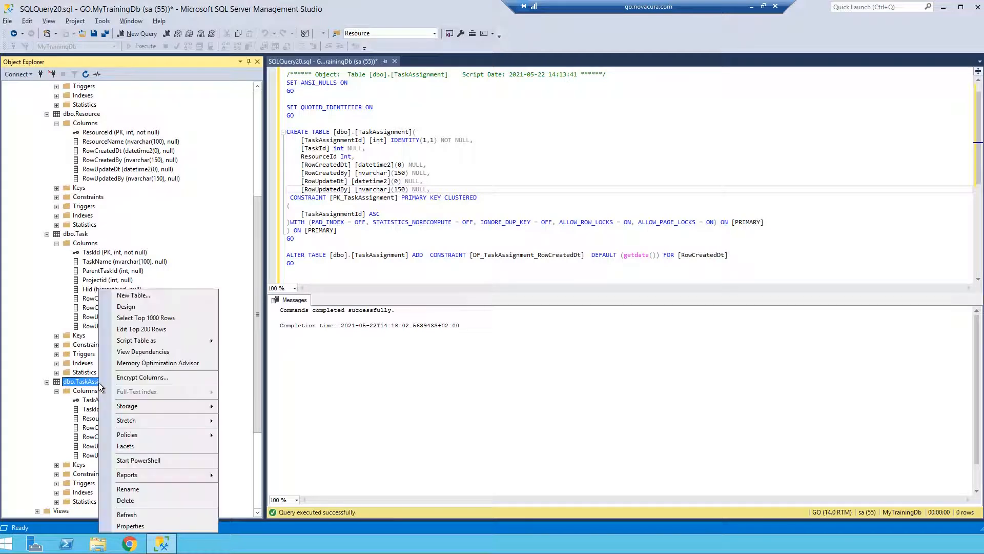
{"action": "left_click", "coordinate": [143, 308]}
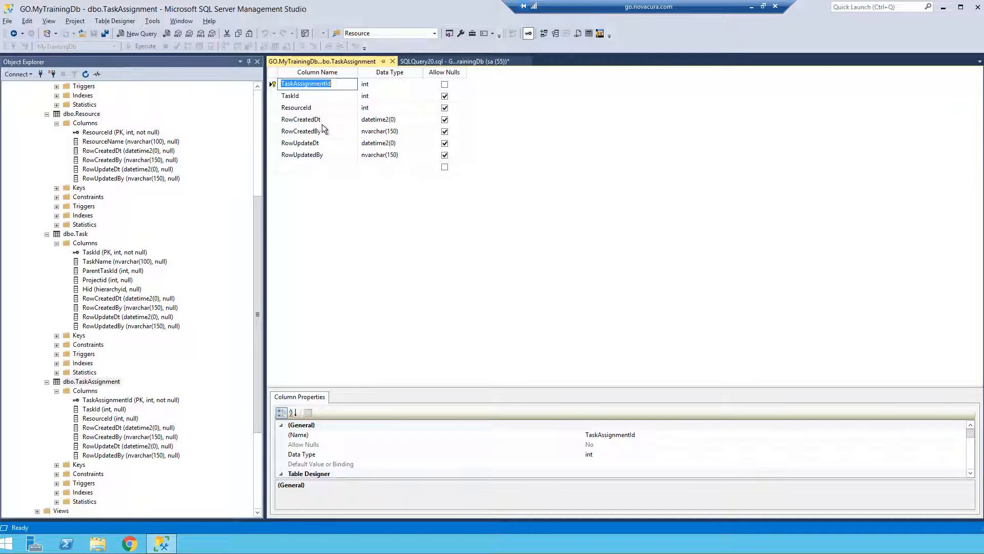
{"action": "left_click", "coordinate": [386, 130]}
{"action": "left_click", "coordinate": [386, 131]}
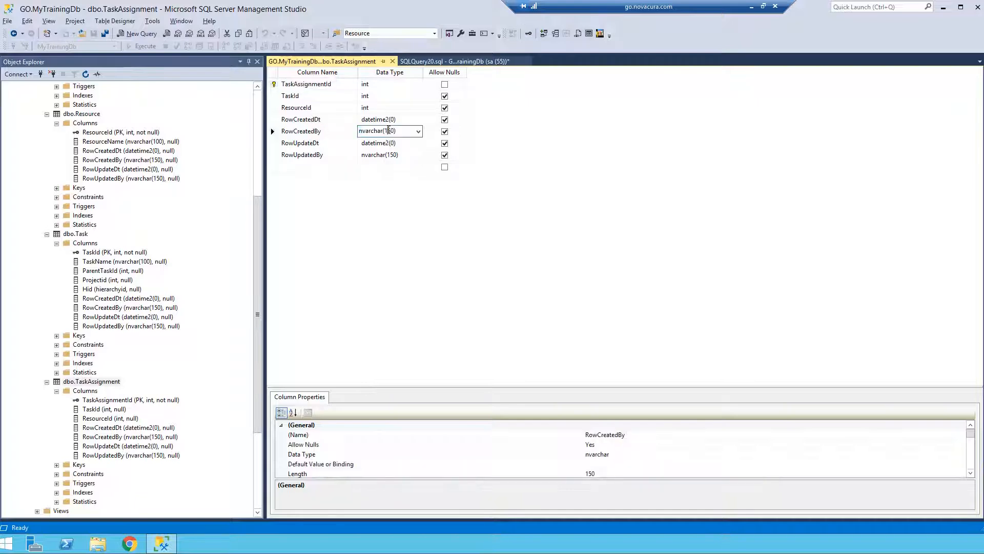
{"action": "key", "text": "BackSpace"}
{"action": "type", "text": "2"}
{"action": "left_click", "coordinate": [93, 34]}
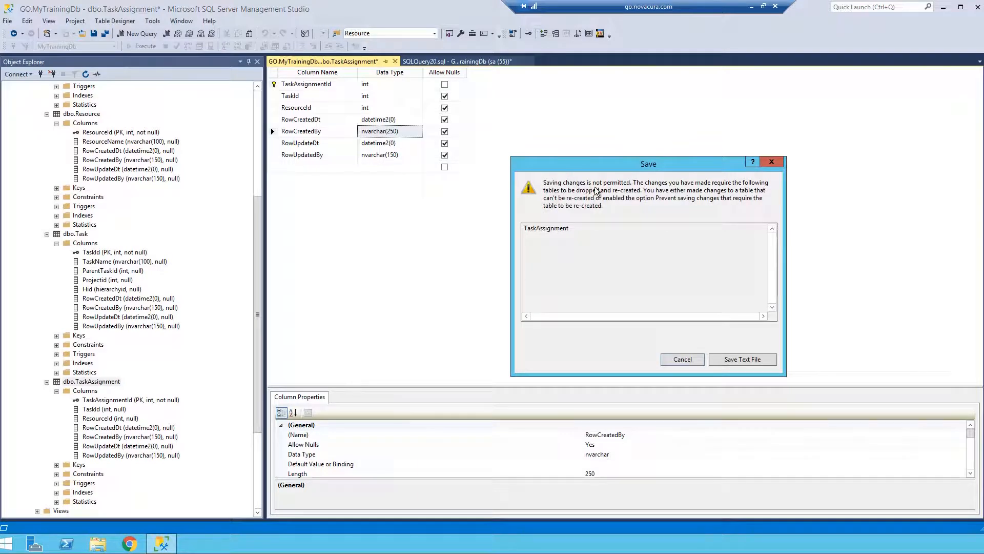
{"action": "left_click", "coordinate": [689, 362]}
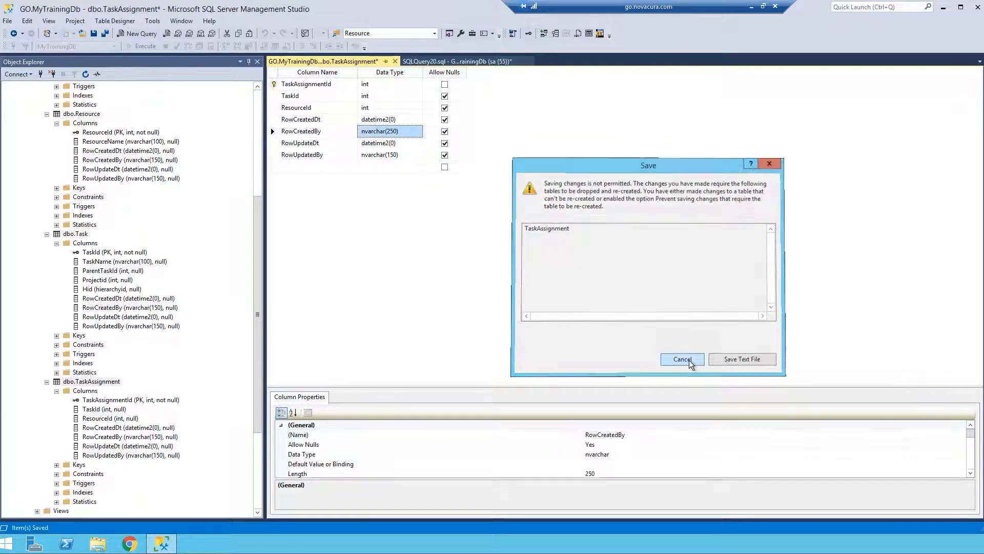
Disable "Prevent saving changes that require table re-creation" in the table designer options and save the TaskAssignment table.
{"action": "left_click", "coordinate": [153, 21]}
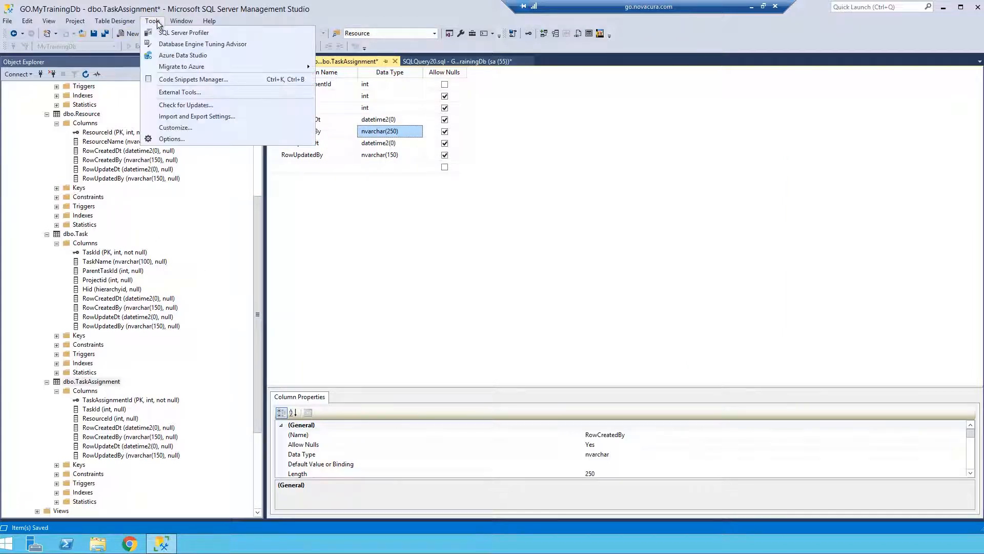
{"action": "left_click", "coordinate": [172, 139]}
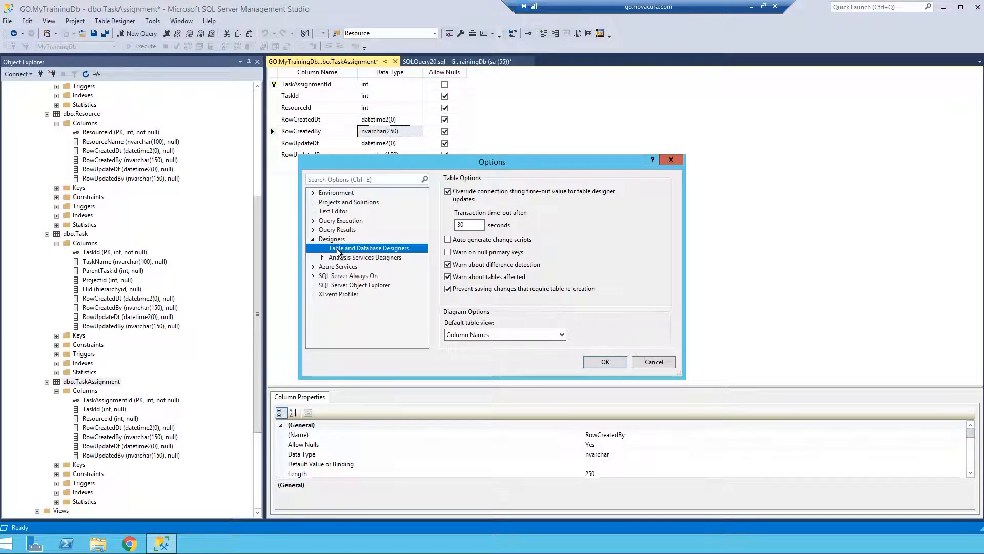
{"action": "left_click", "coordinate": [470, 290]}
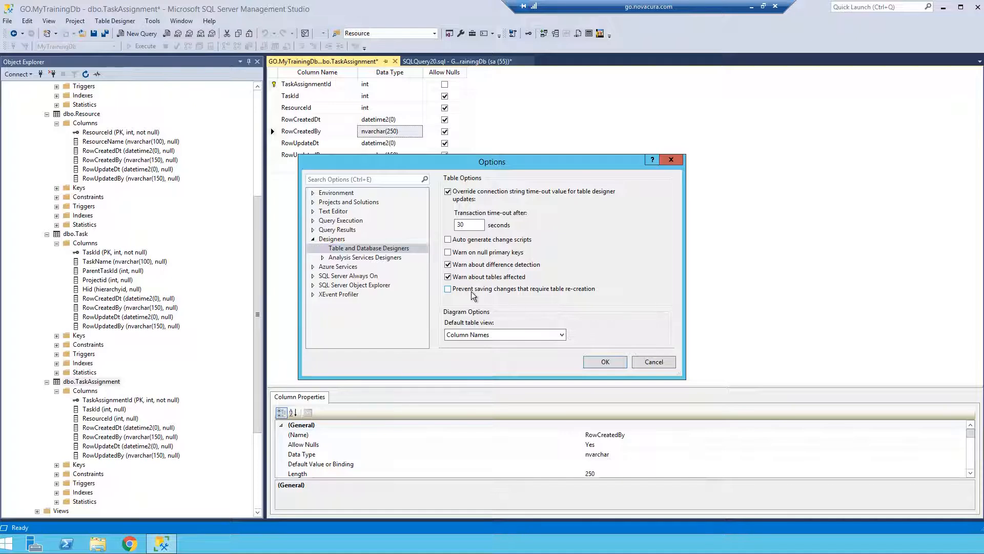
{"action": "left_click", "coordinate": [605, 361]}
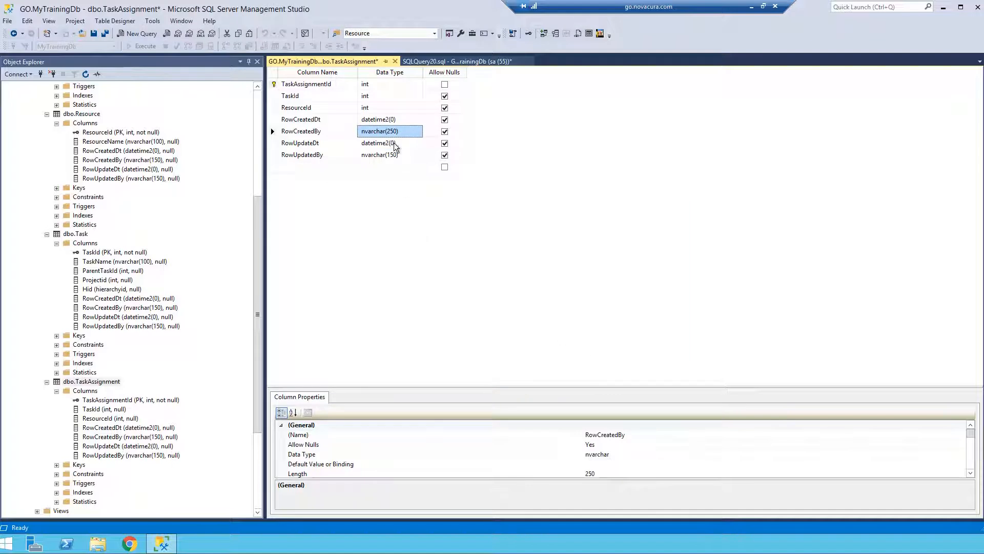
{"action": "left_click", "coordinate": [392, 132]}
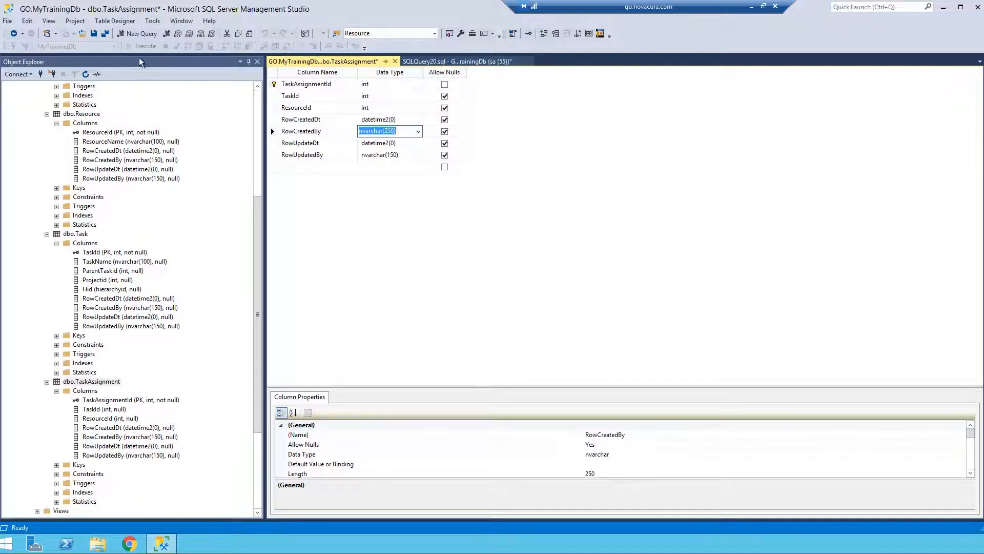
{"action": "left_click", "coordinate": [94, 36]}
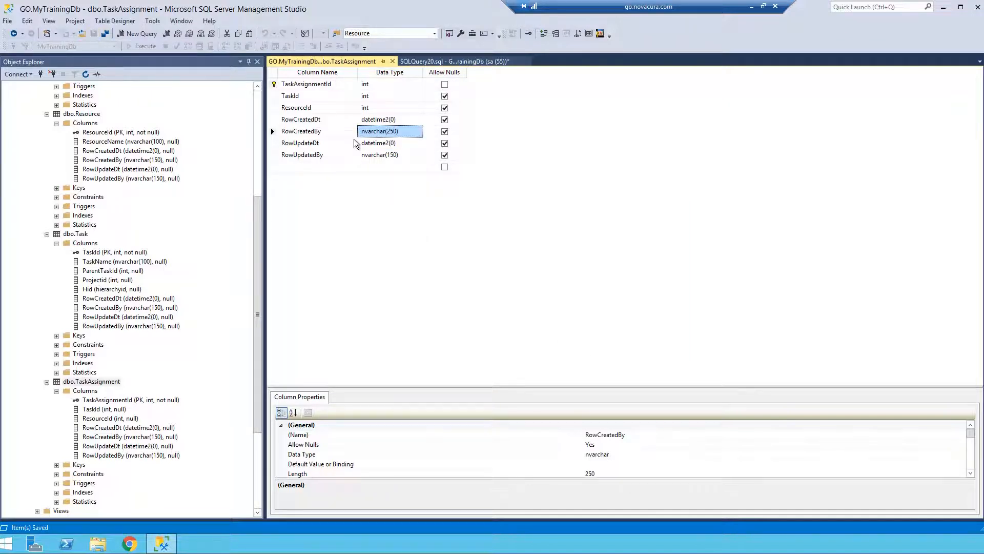
Set the RowCreatedBy data type back to nvarchar(150) in the TaskAssignment table design and save the table.
{"action": "left_click_drag", "start_coordinate": [389, 132], "coordinate": [386, 134]}
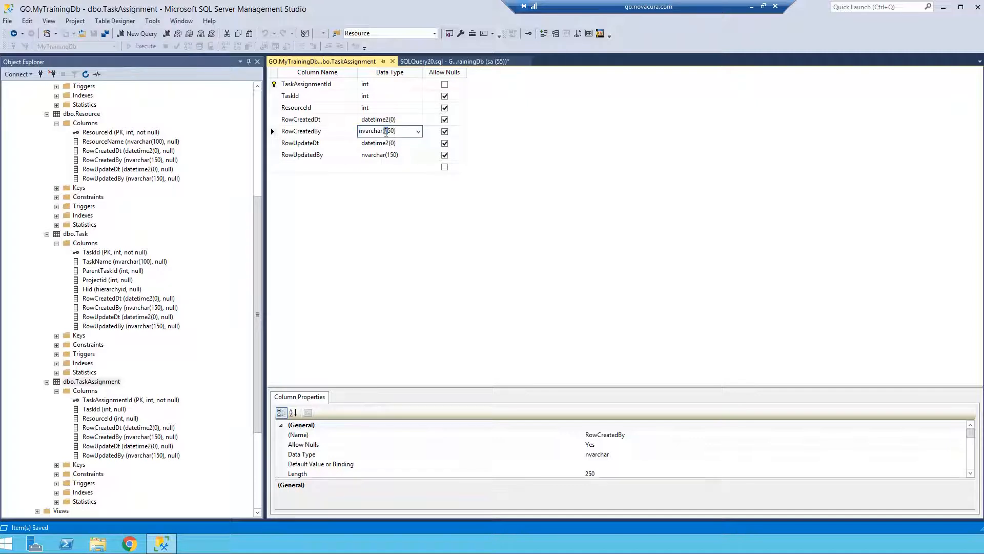
{"action": "type", "text": "1"}
{"action": "key", "text": "Tab"}
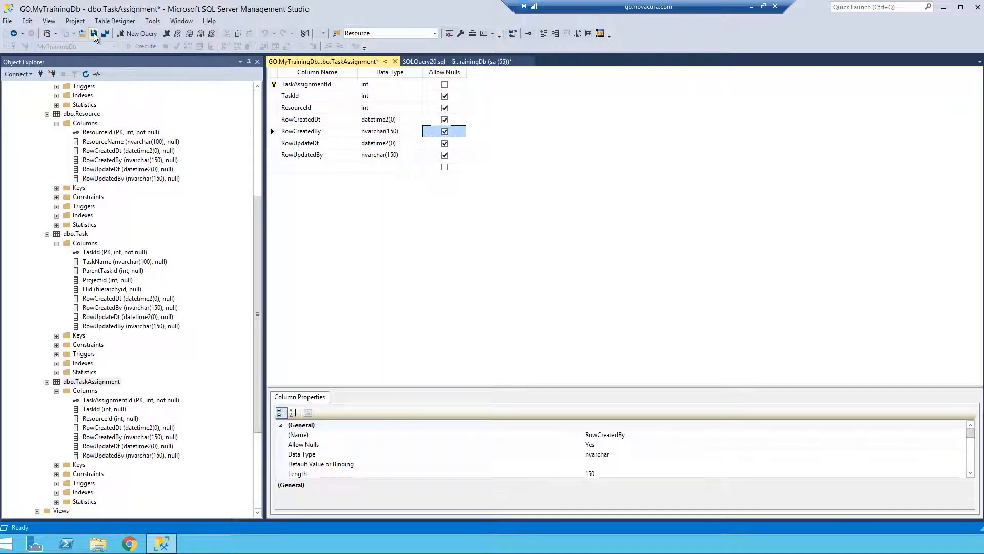
{"action": "left_click", "coordinate": [94, 35]}
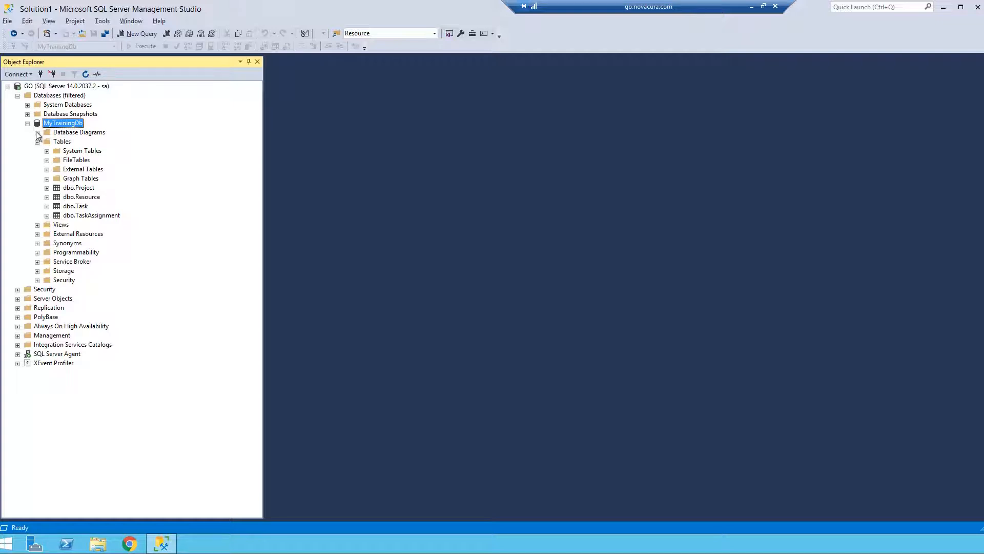
{"action": "key", "text": "End"}
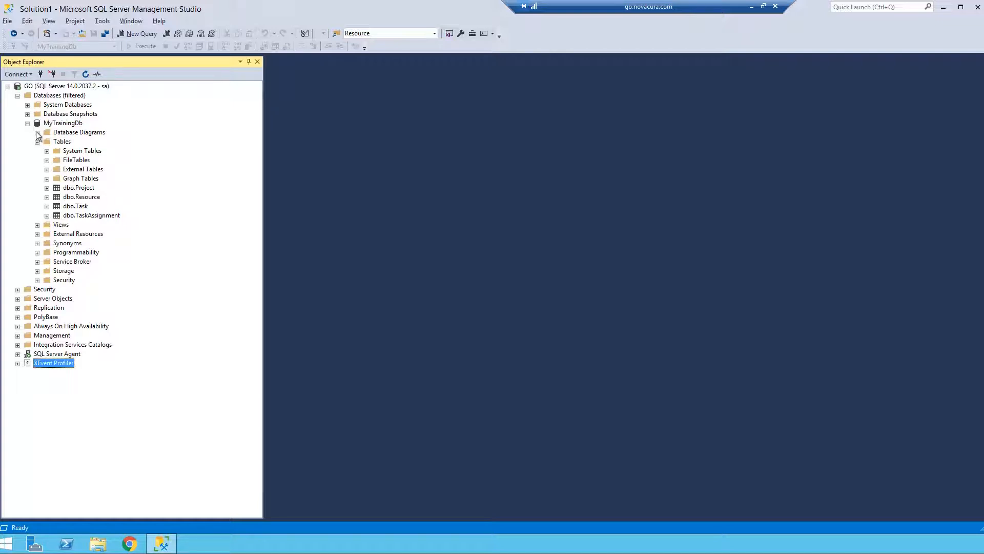
{"action": "left_click", "coordinate": [37, 133]}
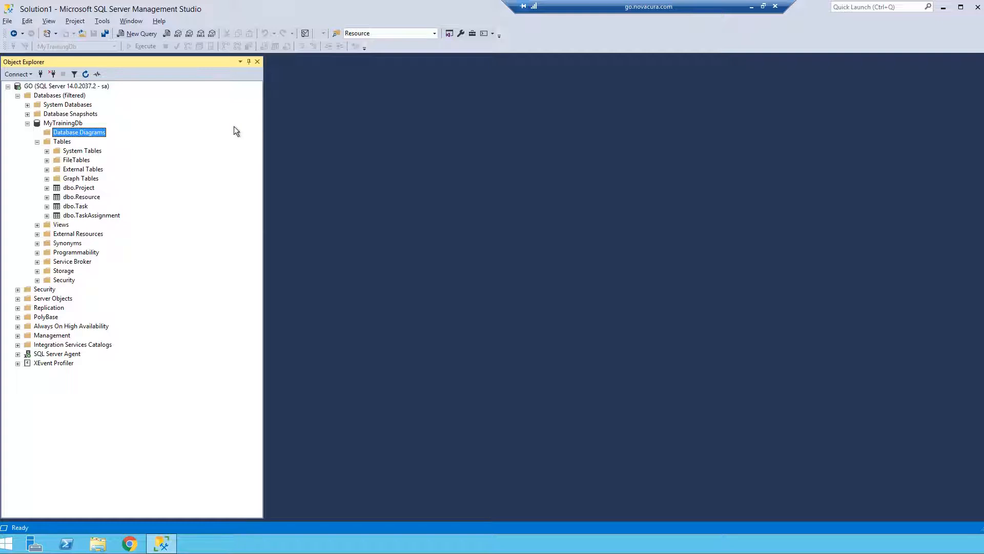
{"action": "right_click", "coordinate": [69, 134]}
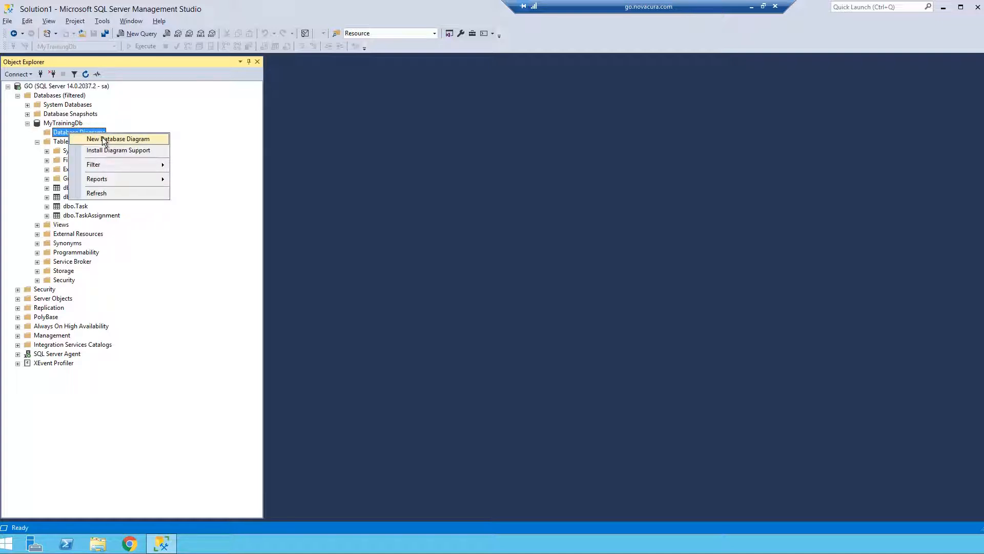
{"action": "left_click", "coordinate": [143, 137]}
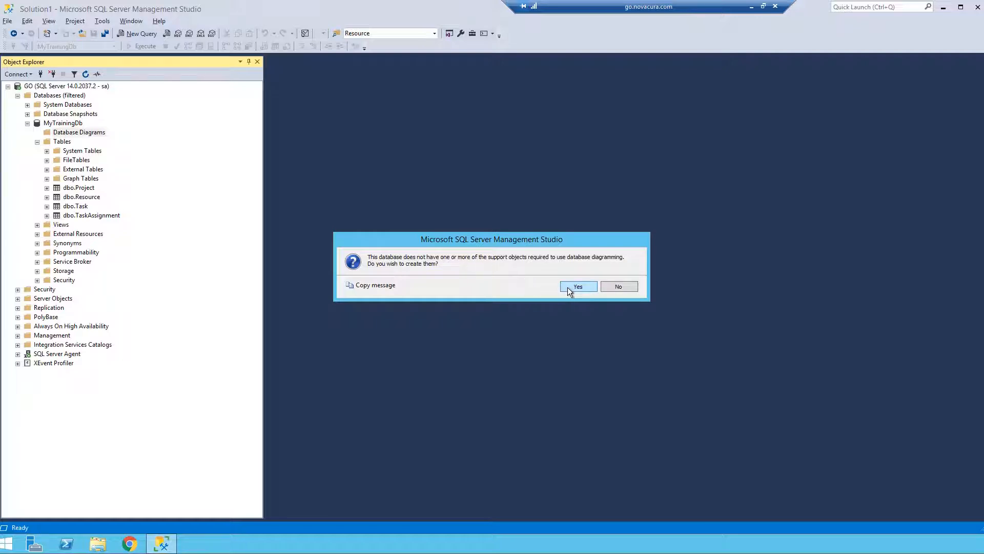
{"action": "left_click", "coordinate": [620, 286]}
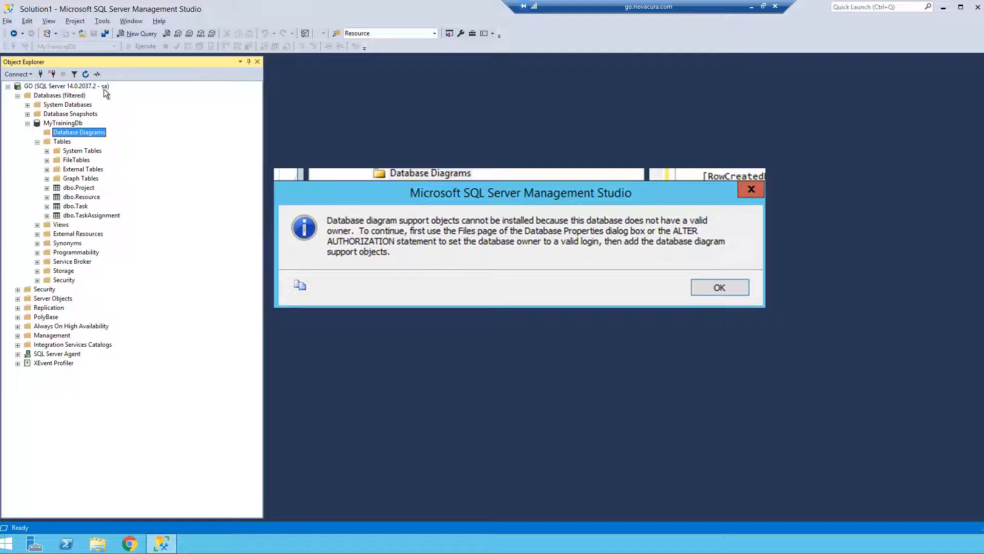
Check the database owner on the Files page of the MyTrainingDb properties.
{"action": "right_click", "coordinate": [64, 123]}
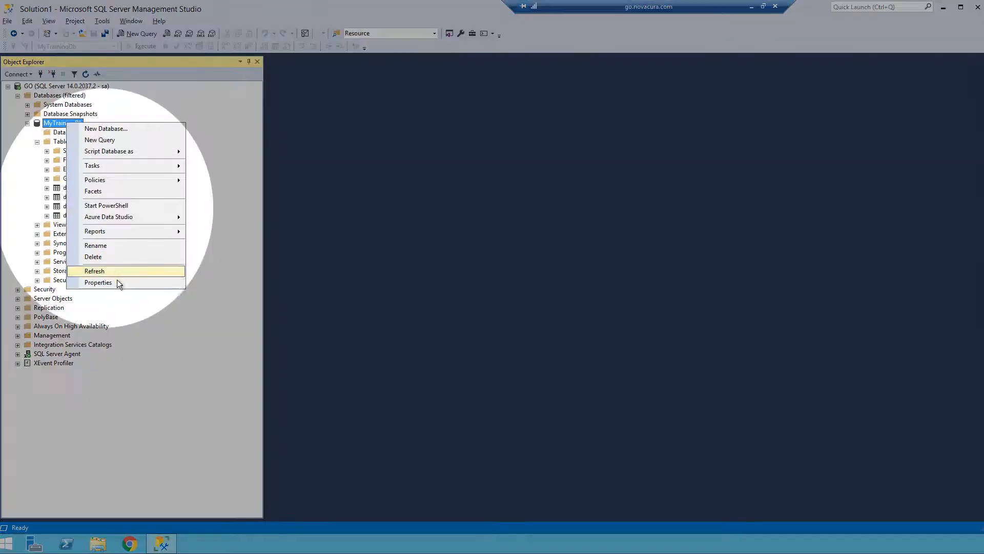
{"action": "left_click", "coordinate": [116, 282]}
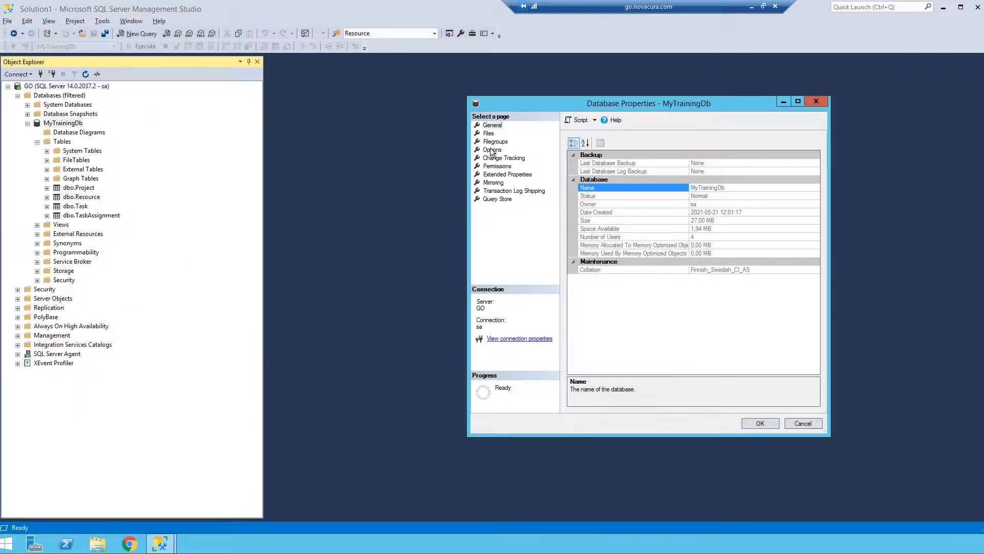
{"action": "left_click", "coordinate": [492, 135]}
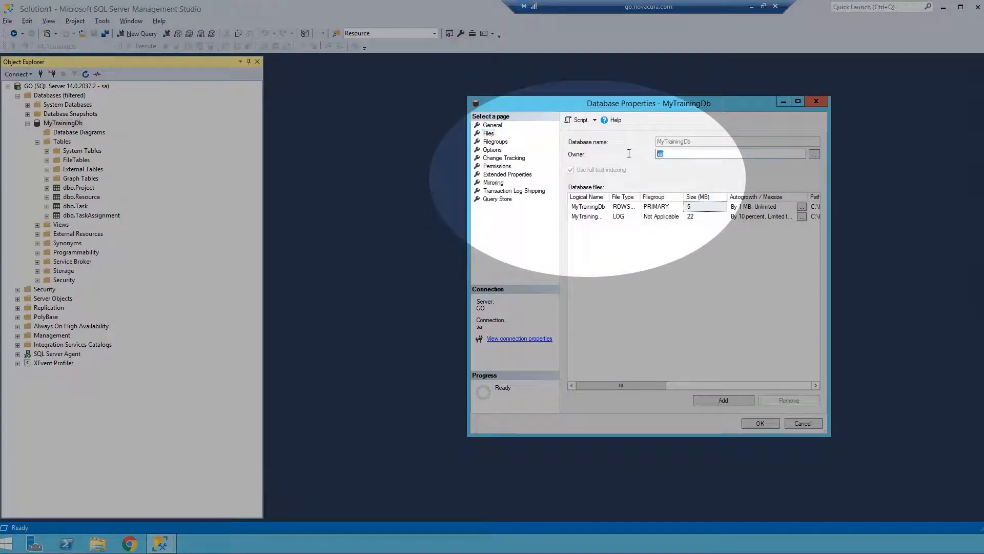
{"action": "left_click", "coordinate": [670, 152]}
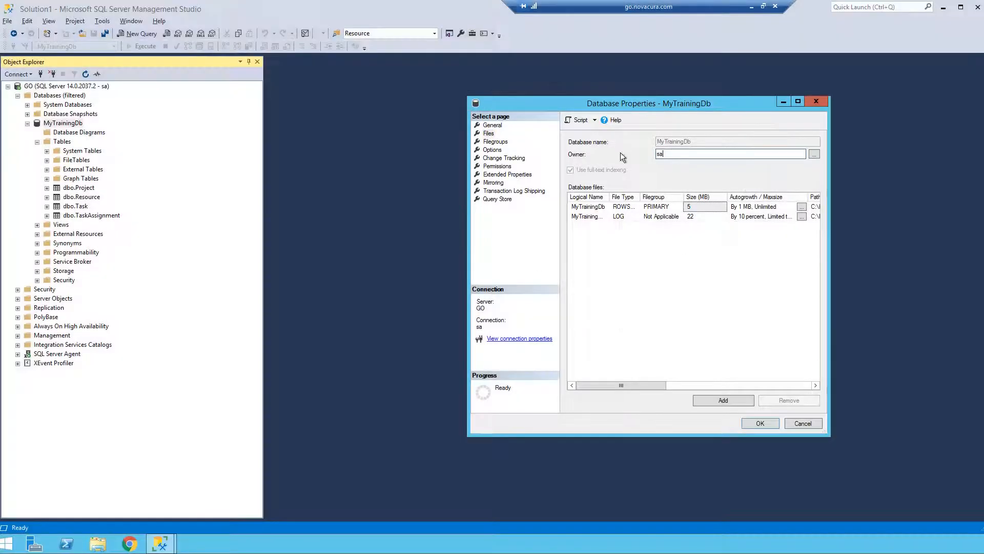
{"action": "double_click", "coordinate": [662, 153]}
{"action": "left_click", "coordinate": [758, 423]}
Create a new database diagram in MyTrainingDb with its support objects and add the Project, Resource, Task and TaskAssignment tables.
{"action": "right_click", "coordinate": [92, 133]}
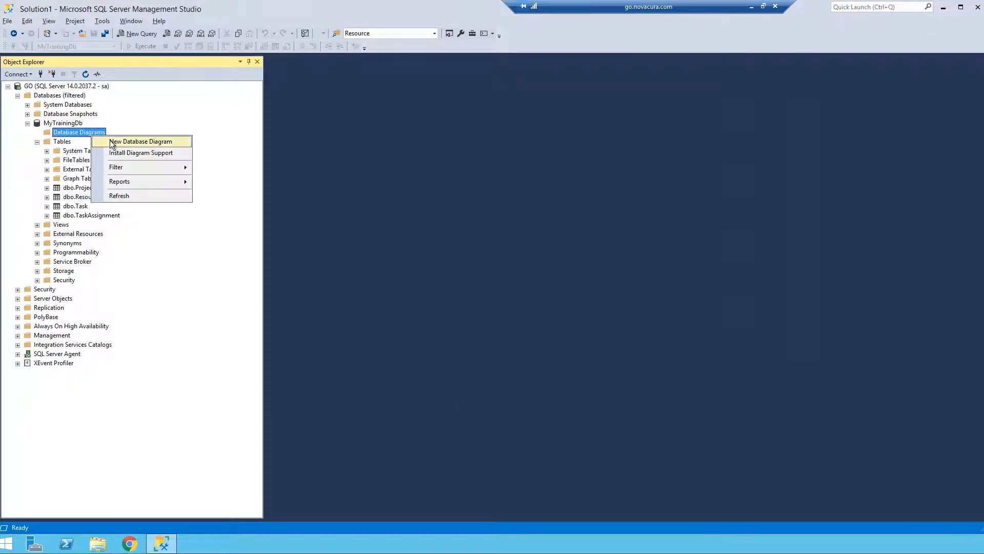
{"action": "left_click", "coordinate": [112, 142]}
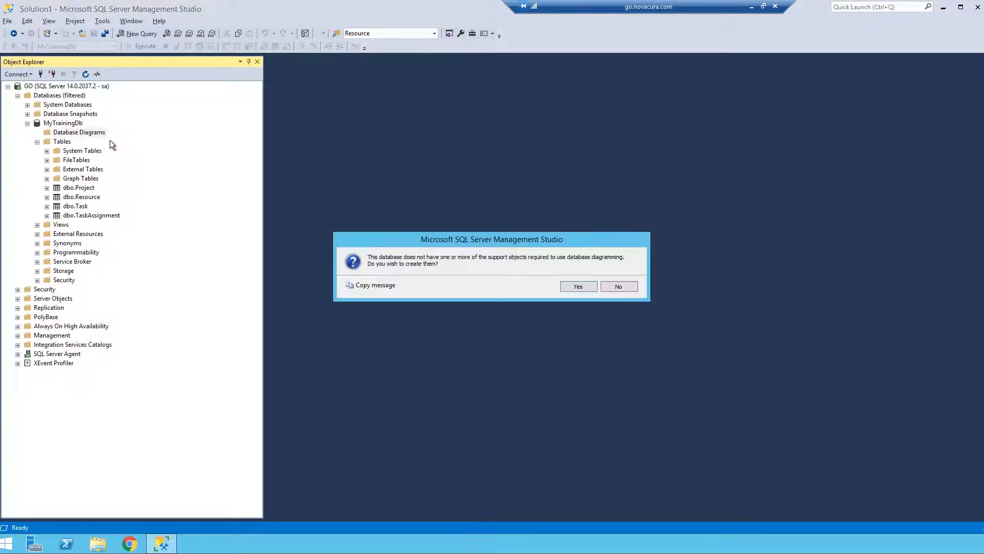
{"action": "left_click", "coordinate": [572, 288]}
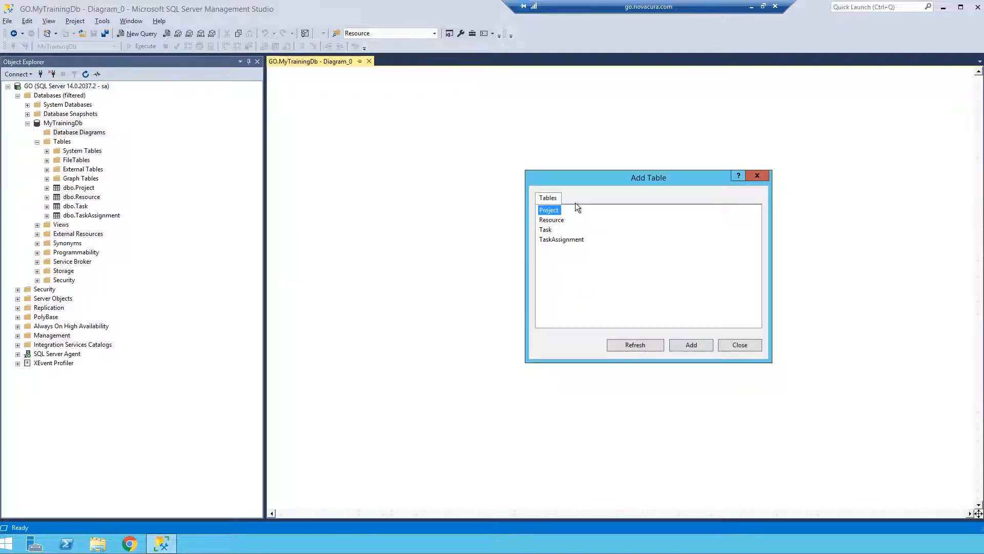
{"action": "left_click", "coordinate": [549, 230], "text": "shift"}
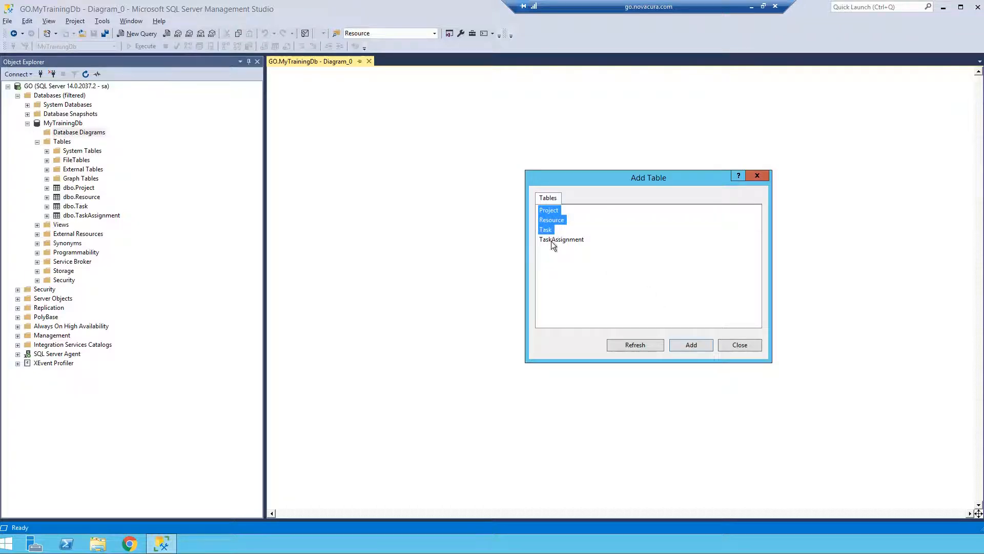
{"action": "left_click", "coordinate": [684, 344]}
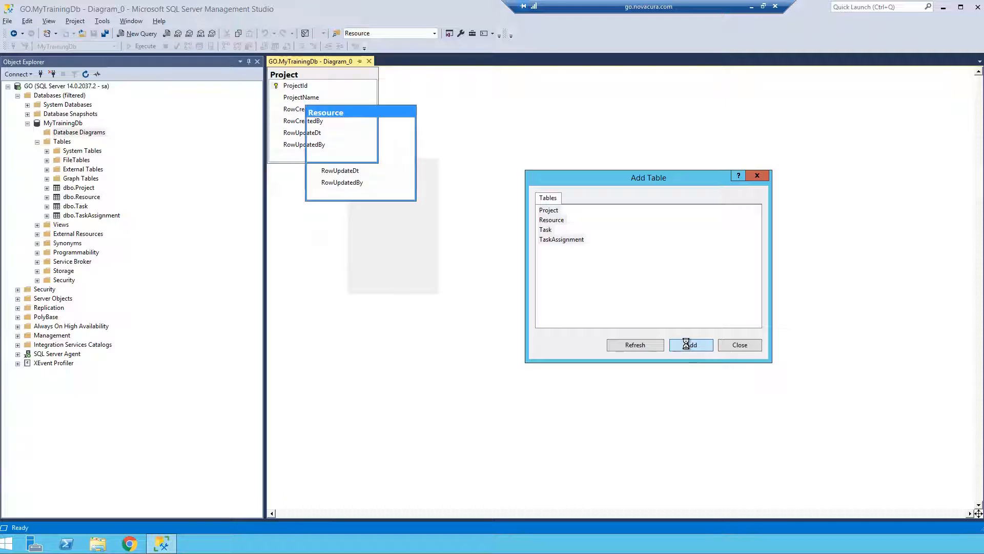
{"action": "left_click", "coordinate": [734, 345]}
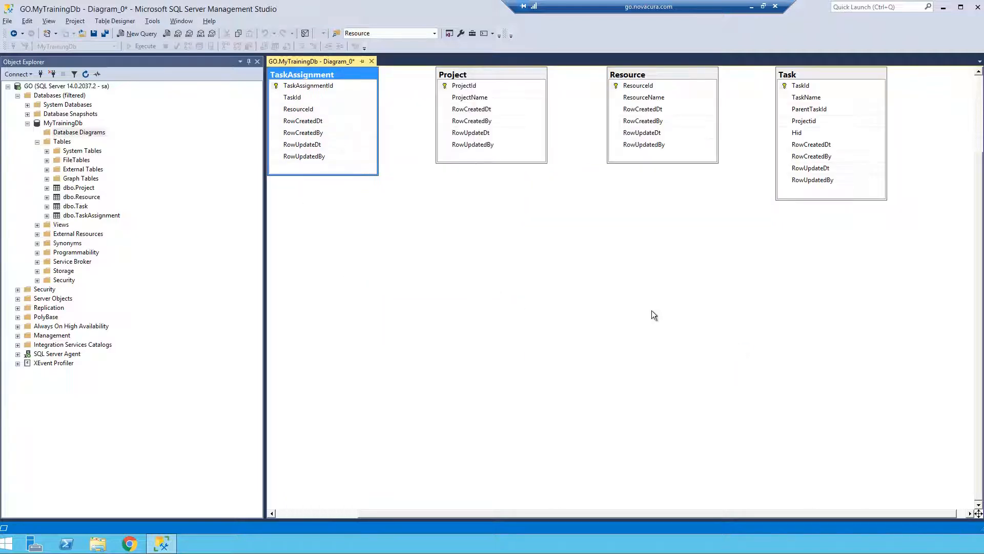
Arrange the diagram tables in one row in the order Project, Task, TaskAssignment, Resource.
{"action": "left_click", "coordinate": [456, 158]}
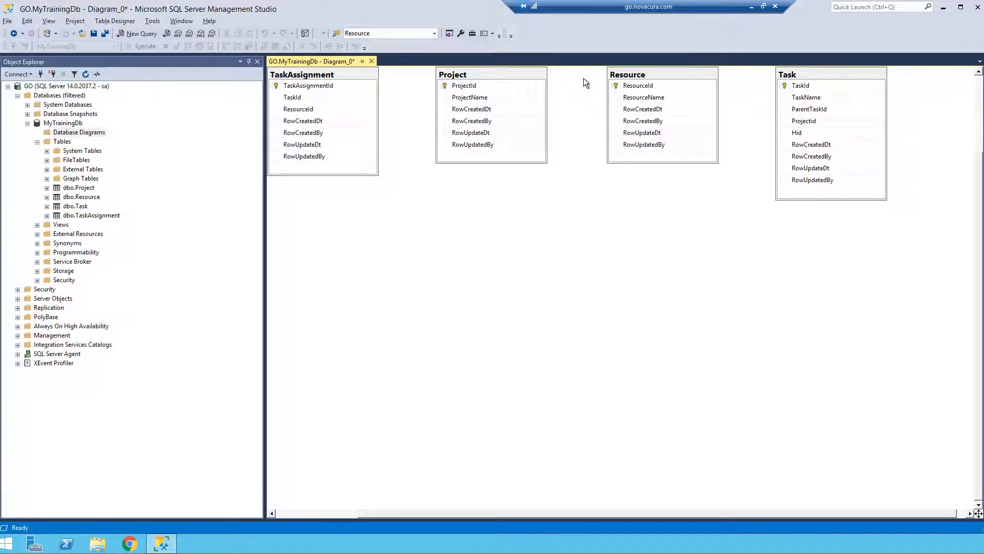
{"action": "left_click_drag", "start_coordinate": [808, 78], "coordinate": [496, 239]}
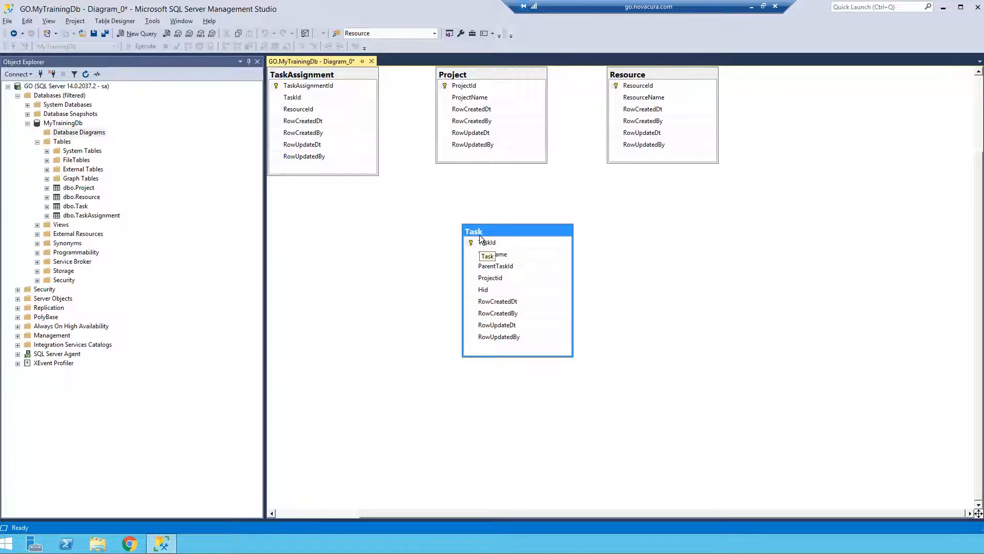
{"action": "left_click_drag", "start_coordinate": [333, 80], "coordinate": [633, 232]}
{"action": "left_click_drag", "start_coordinate": [647, 82], "coordinate": [767, 233]}
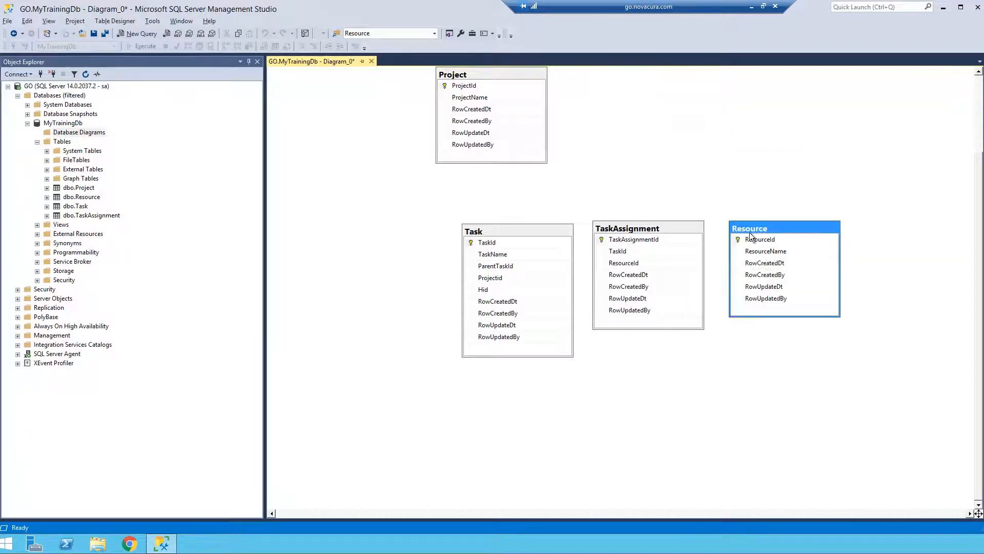
{"action": "left_click_drag", "start_coordinate": [496, 77], "coordinate": [366, 229]}
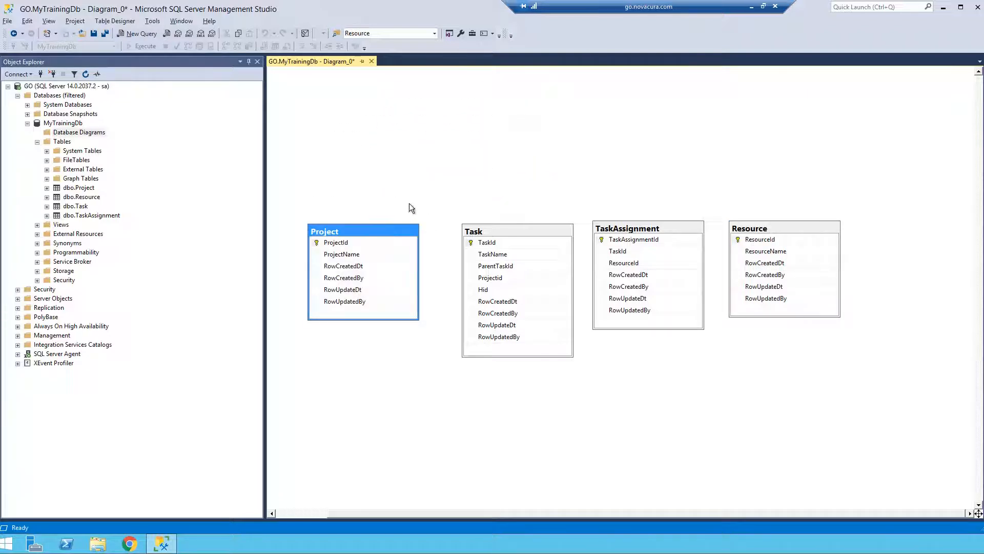
{"action": "left_click", "coordinate": [475, 170]}
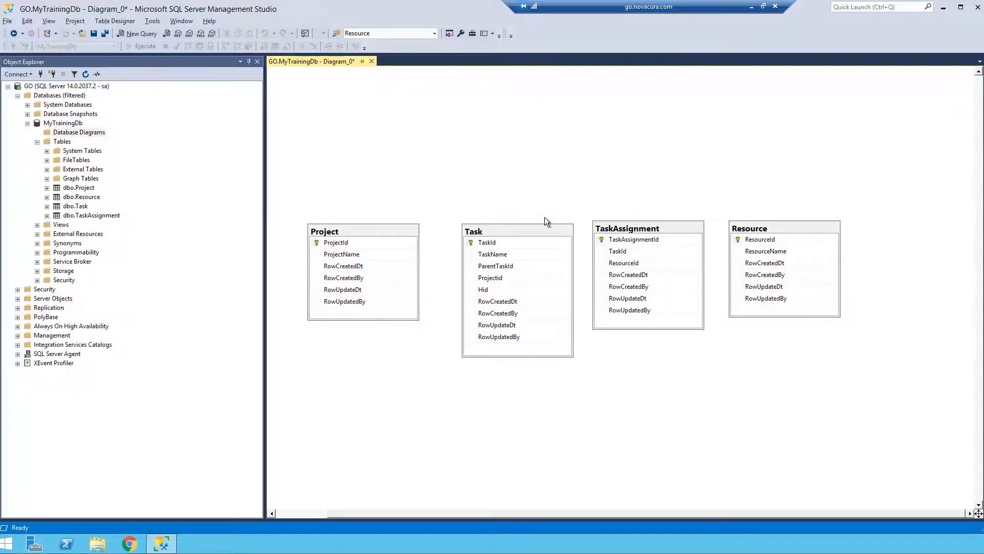
Show the Task table in the Standard view and open the data type of RowCreatedBy for editing.
{"action": "right_click", "coordinate": [519, 233]}
{"action": "mouse_move", "coordinate": [536, 239]}
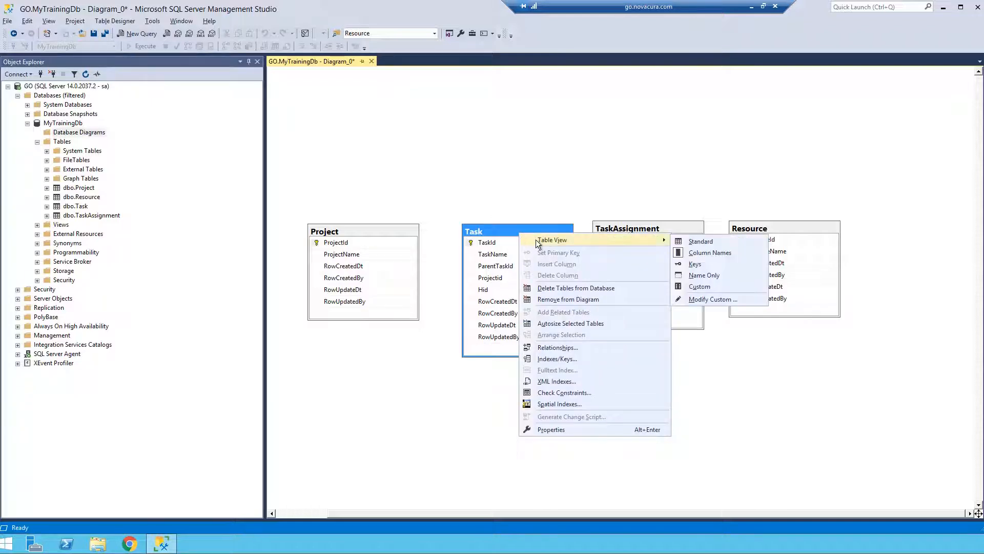
{"action": "left_click", "coordinate": [700, 240]}
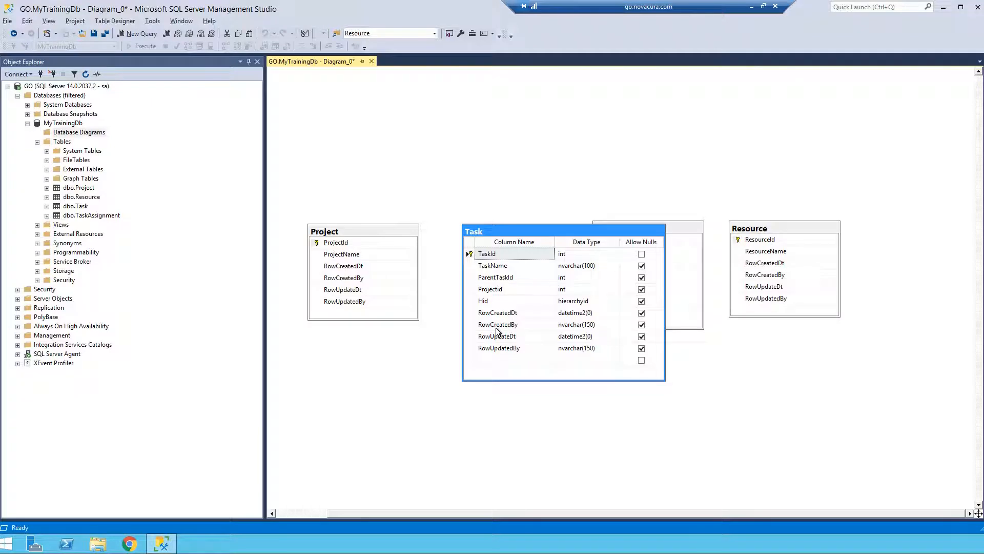
{"action": "left_click", "coordinate": [587, 328]}
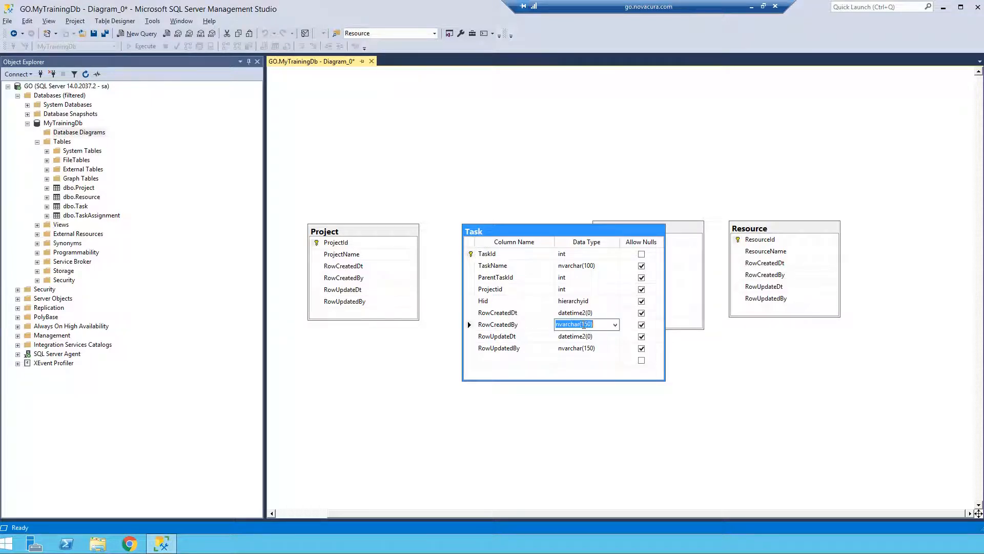
{"action": "left_click", "coordinate": [583, 324]}
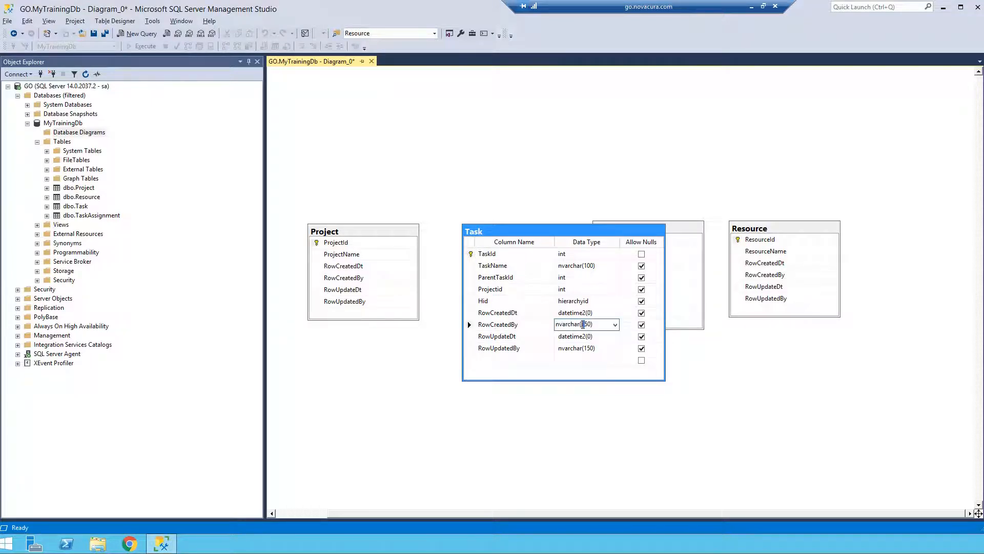
Return the Task table in the diagram to the Column Names view.
{"action": "left_click", "coordinate": [526, 201]}
{"action": "right_click", "coordinate": [530, 228]}
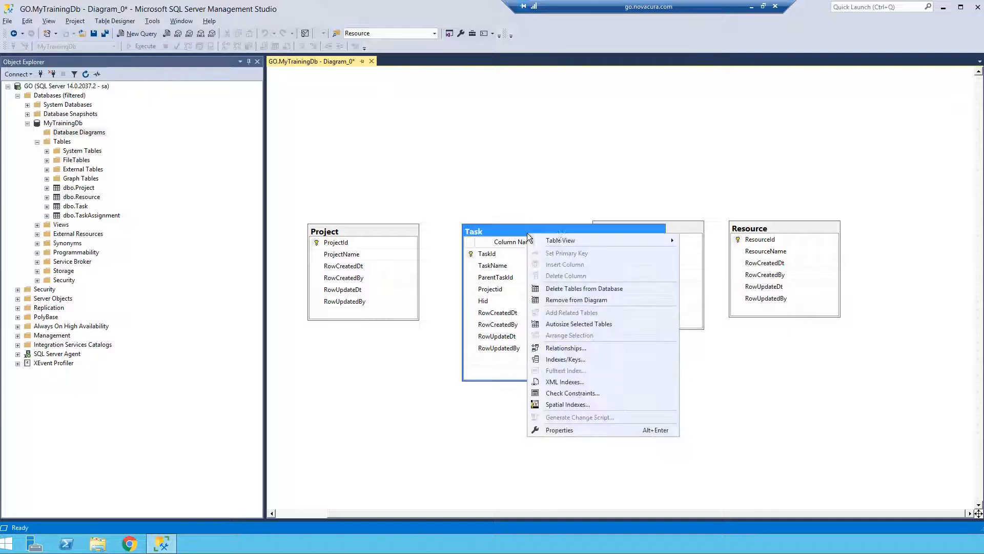
{"action": "mouse_move", "coordinate": [587, 241]}
{"action": "left_click", "coordinate": [719, 253]}
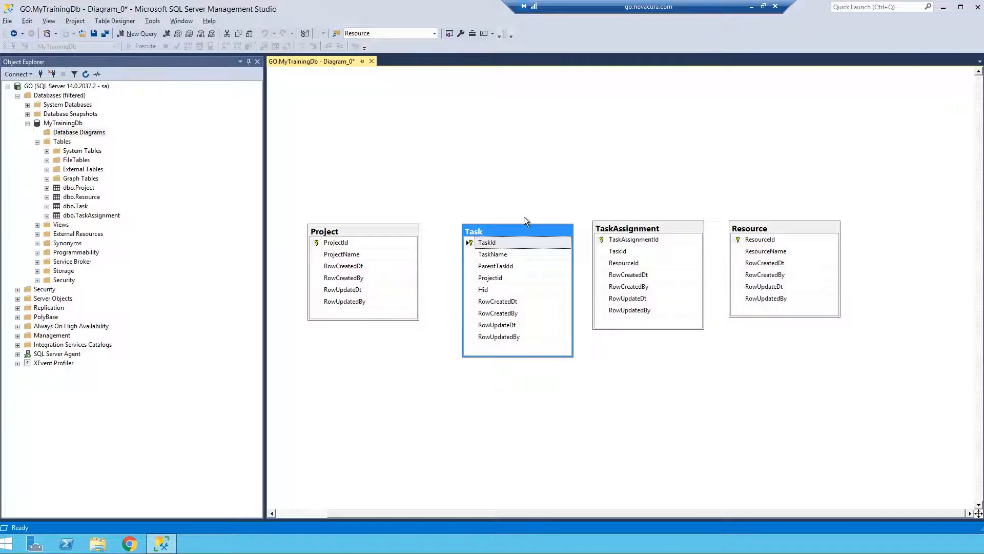
Place the Project table above Task and relate Task's Projectid to Project's ProjectId, accepting the proposed relationship name and columns.
{"action": "left_click_drag", "start_coordinate": [377, 231], "coordinate": [513, 99]}
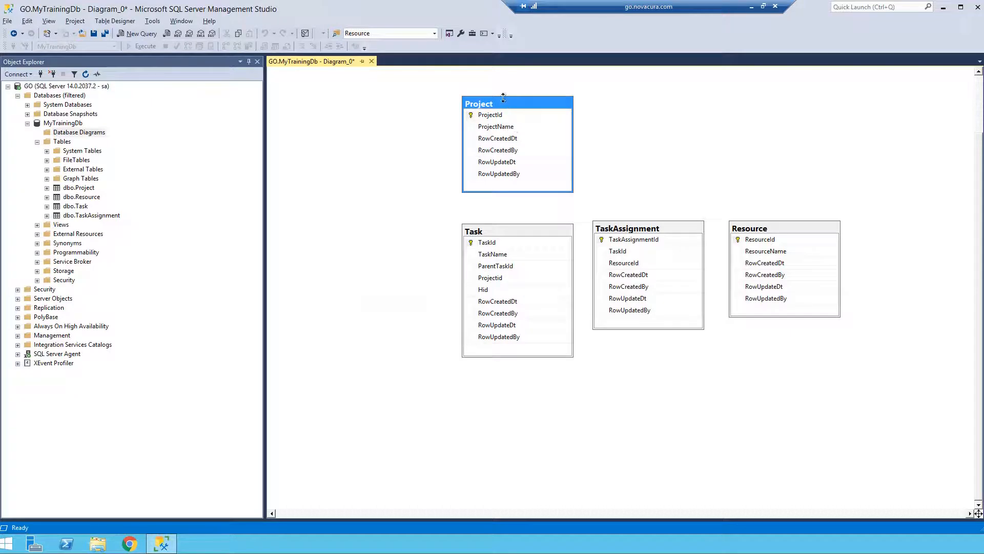
{"action": "left_click", "coordinate": [510, 229]}
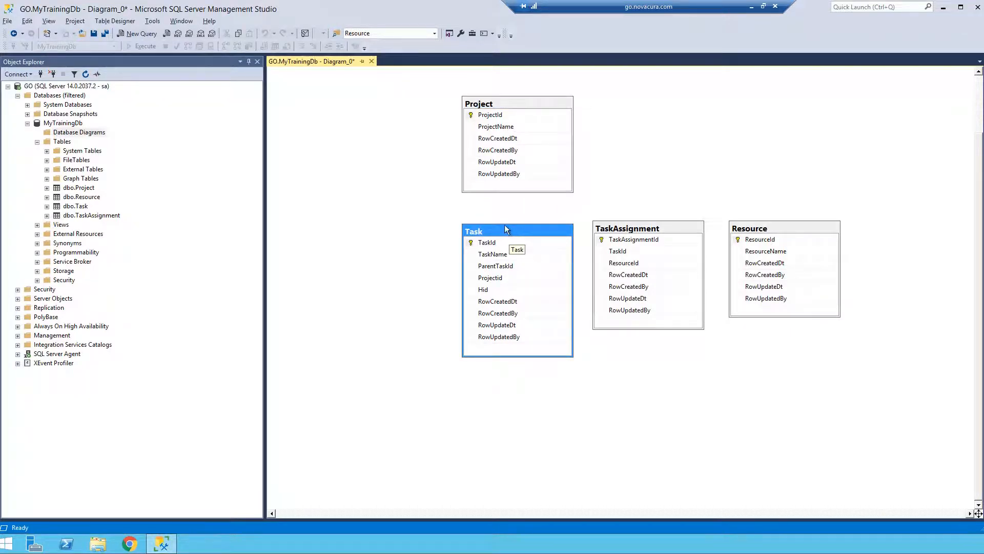
{"action": "left_click", "coordinate": [501, 279]}
{"action": "left_click_drag", "start_coordinate": [473, 278], "coordinate": [485, 117]}
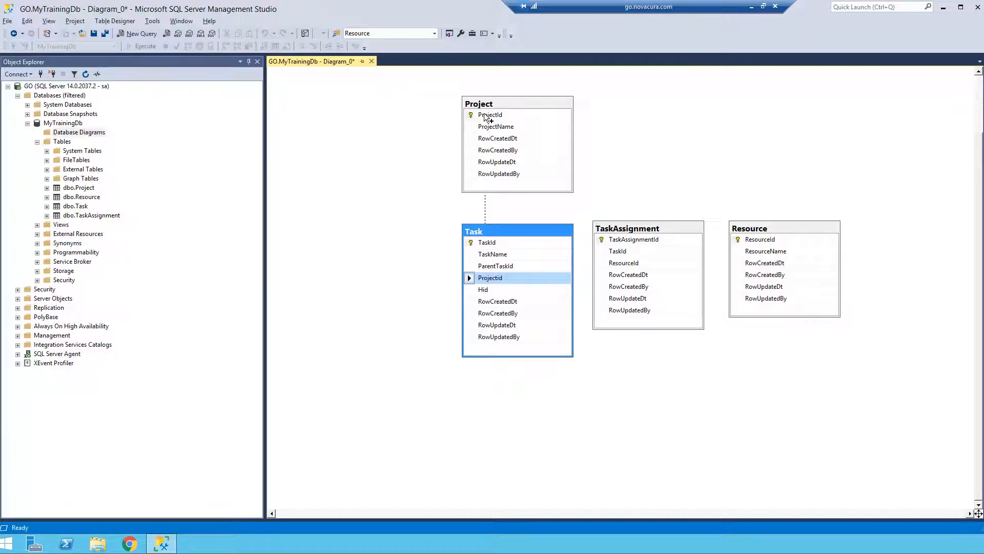
{"action": "left_click_drag", "start_coordinate": [485, 116], "coordinate": [485, 116]}
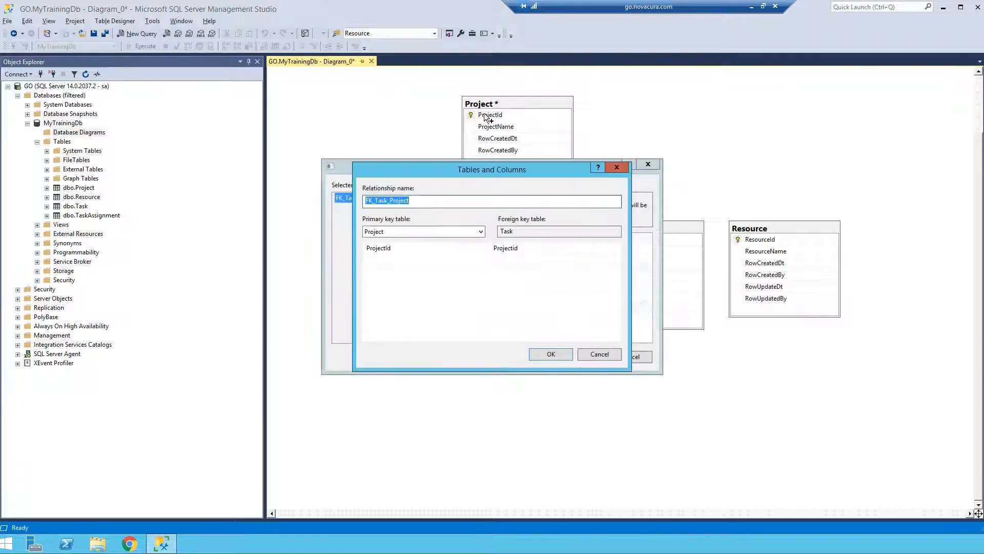
{"action": "left_click_drag", "start_coordinate": [466, 174], "coordinate": [684, 229]}
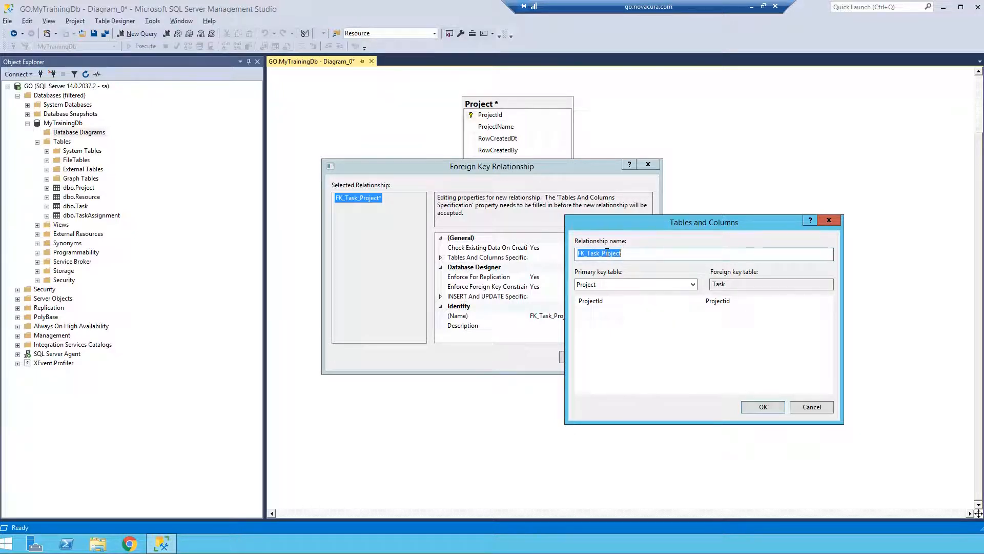
{"action": "left_click", "coordinate": [757, 408]}
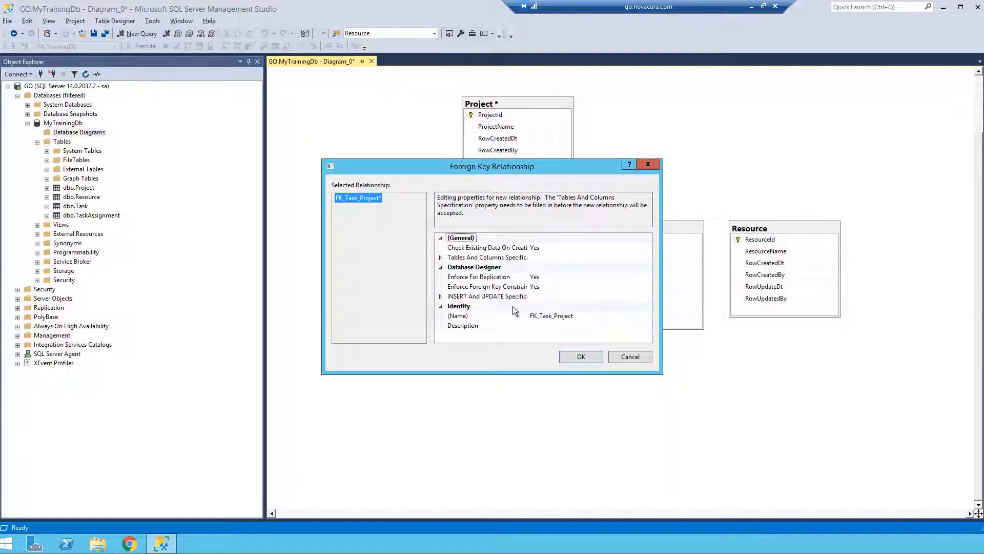
Review the tables and columns specification of the new Project–Task relationship and accept the foreign key.
{"action": "left_click_drag", "start_coordinate": [528, 238], "coordinate": [625, 237]}
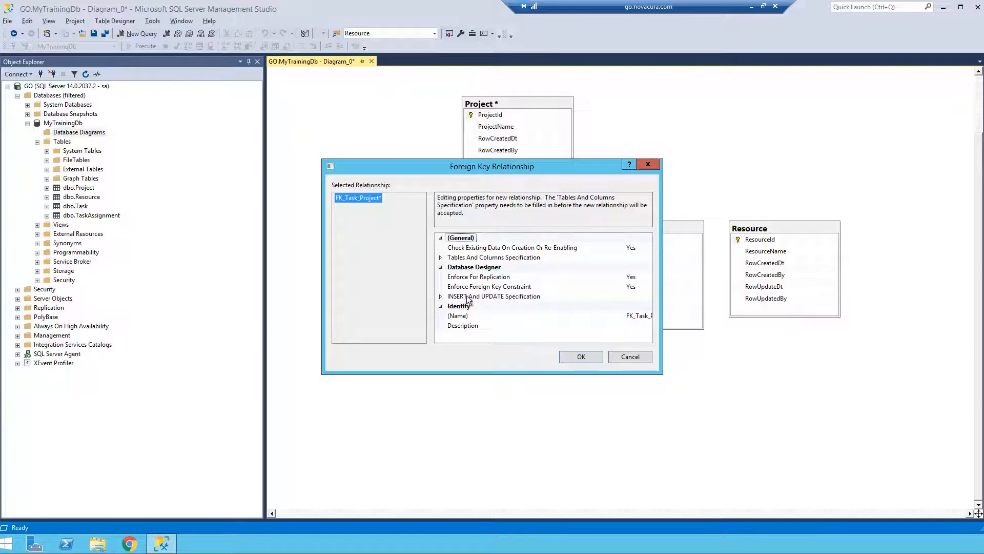
{"action": "left_click", "coordinate": [441, 257]}
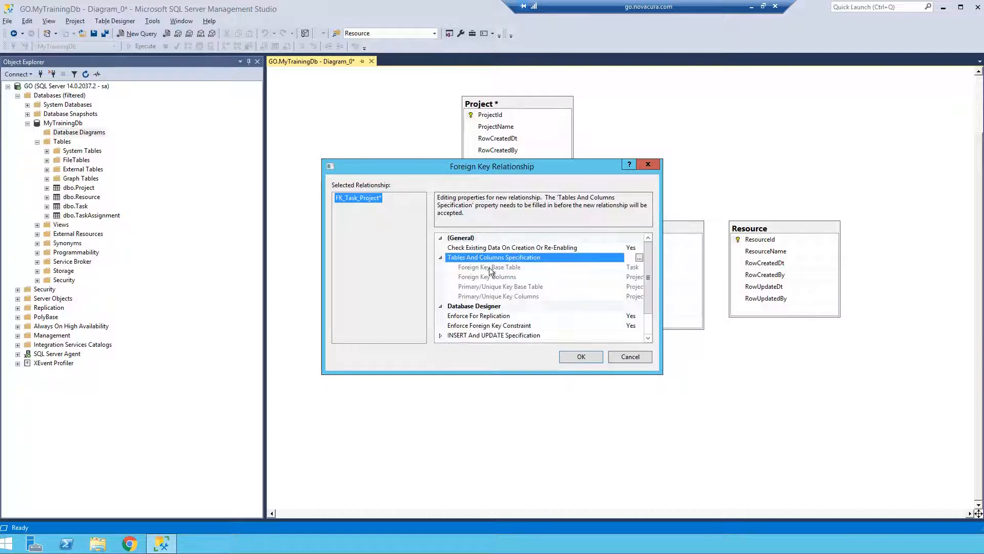
{"action": "left_click_drag", "start_coordinate": [660, 373], "coordinate": [822, 425]}
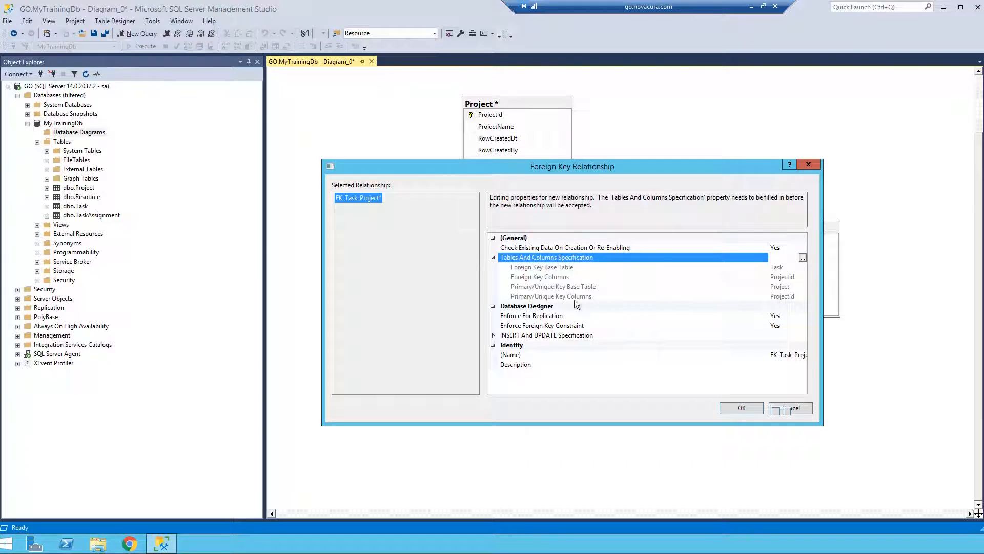
{"action": "left_click", "coordinate": [737, 406]}
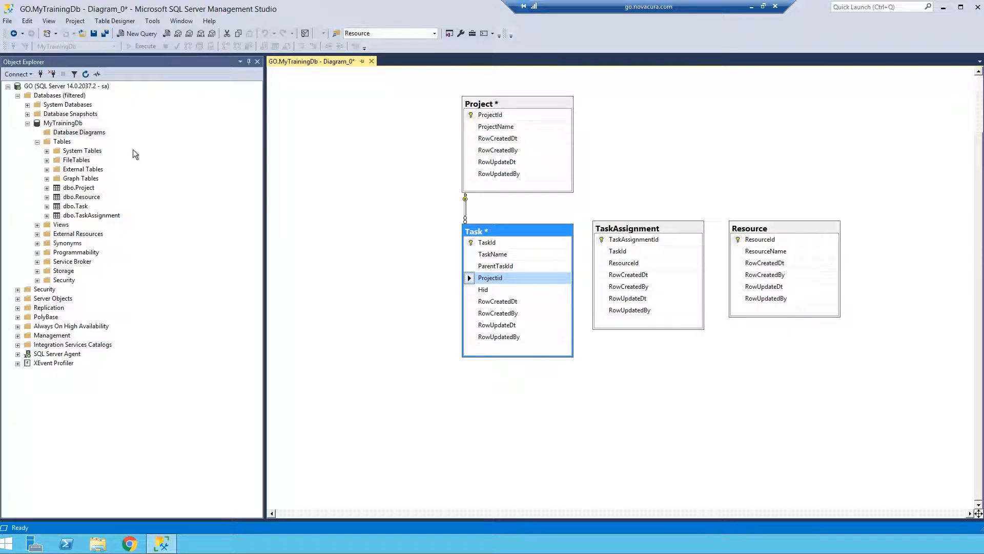
Save the diagram under the name Task, including the changes to the Project and Task tables.
{"action": "left_click", "coordinate": [95, 35]}
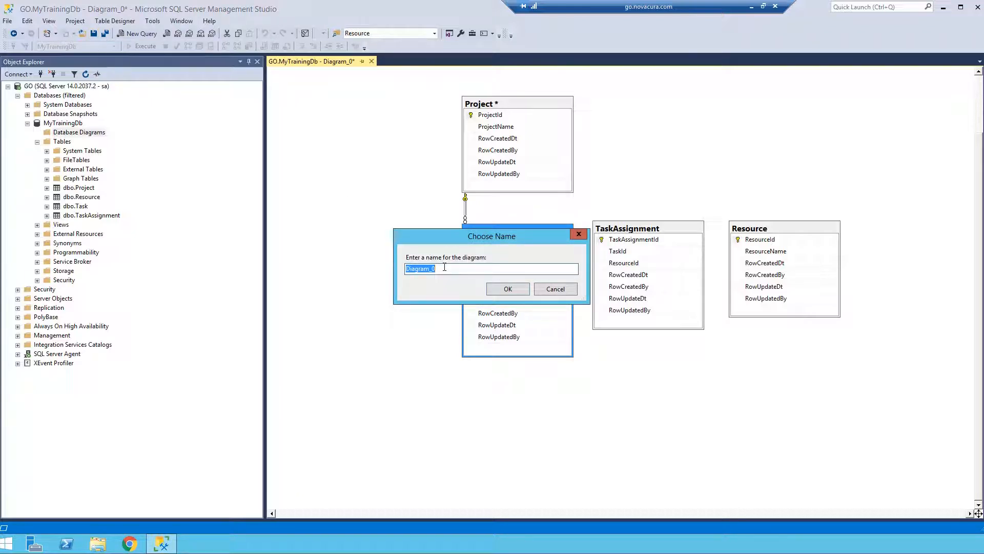
{"action": "type", "text": "Task"}
{"action": "left_click", "coordinate": [508, 288]}
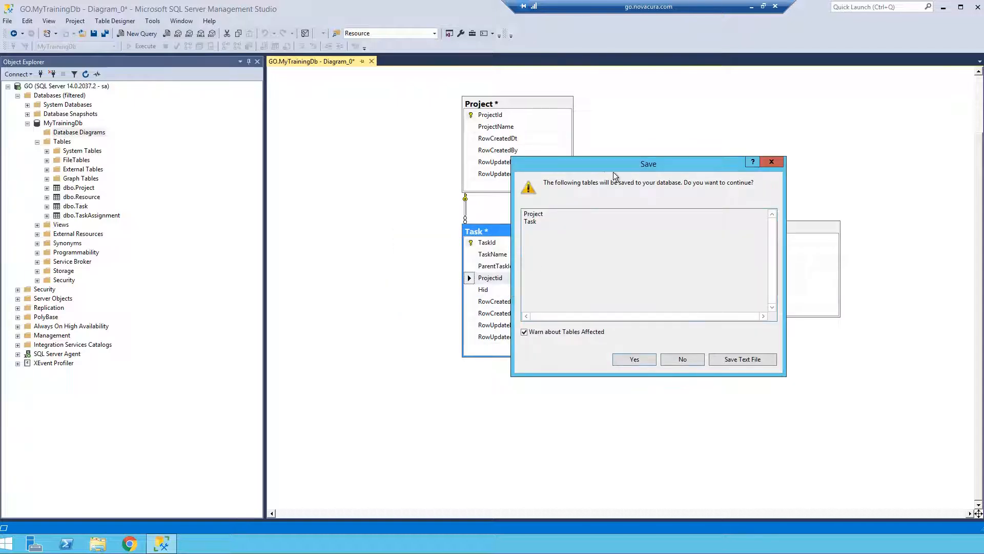
{"action": "left_click", "coordinate": [631, 359]}
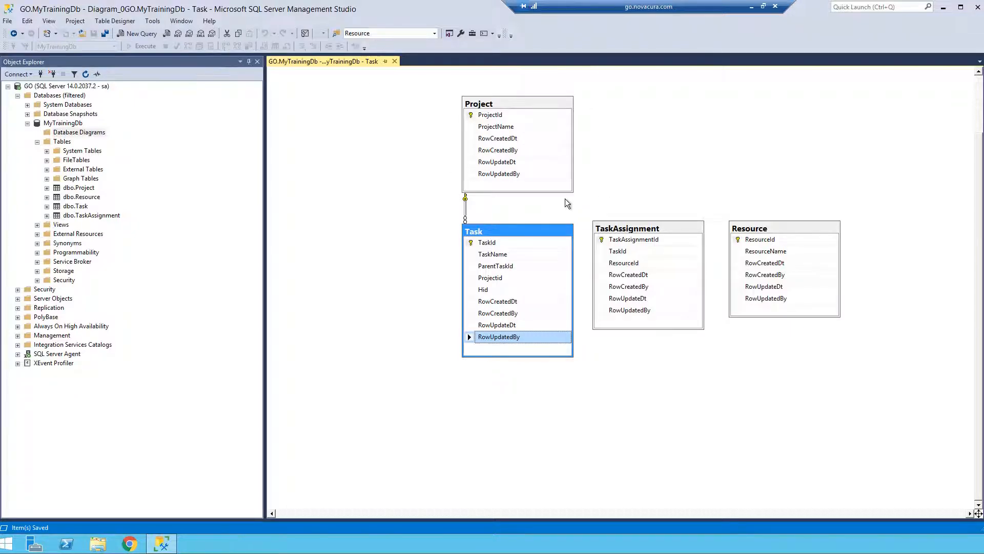
Set the Delete Rule of the relationship between Project and Task to Cascade and save the diagram.
{"action": "left_click", "coordinate": [464, 209]}
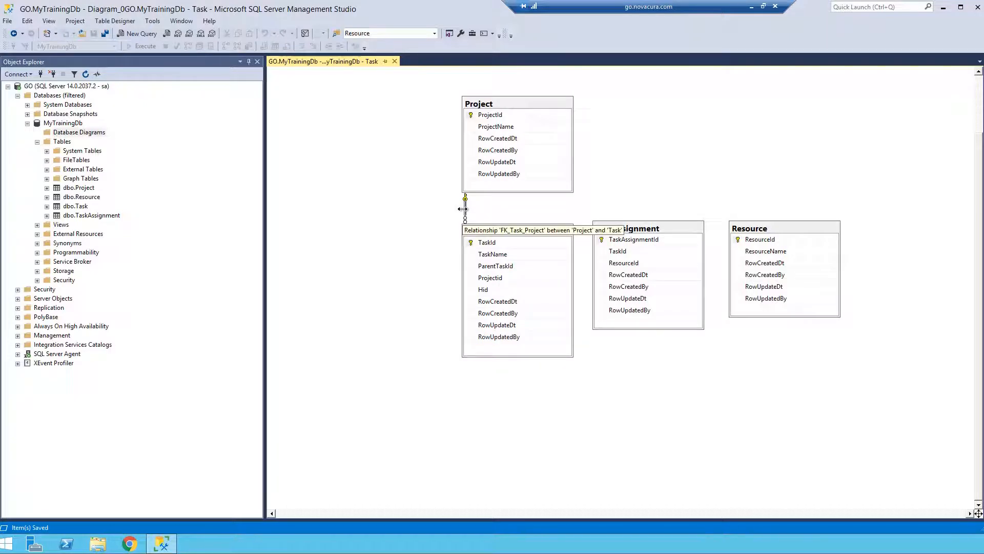
{"action": "right_click", "coordinate": [463, 208]}
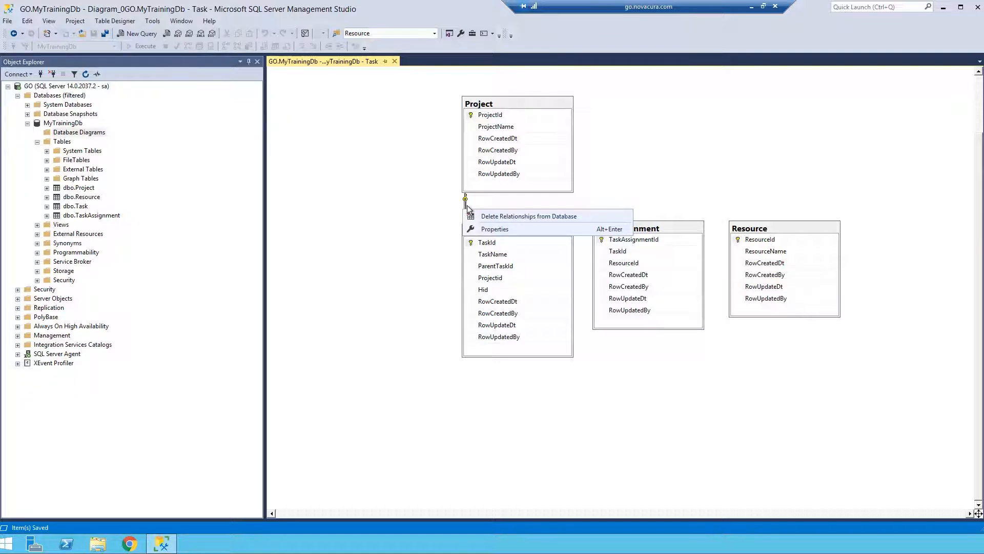
{"action": "left_click", "coordinate": [488, 230]}
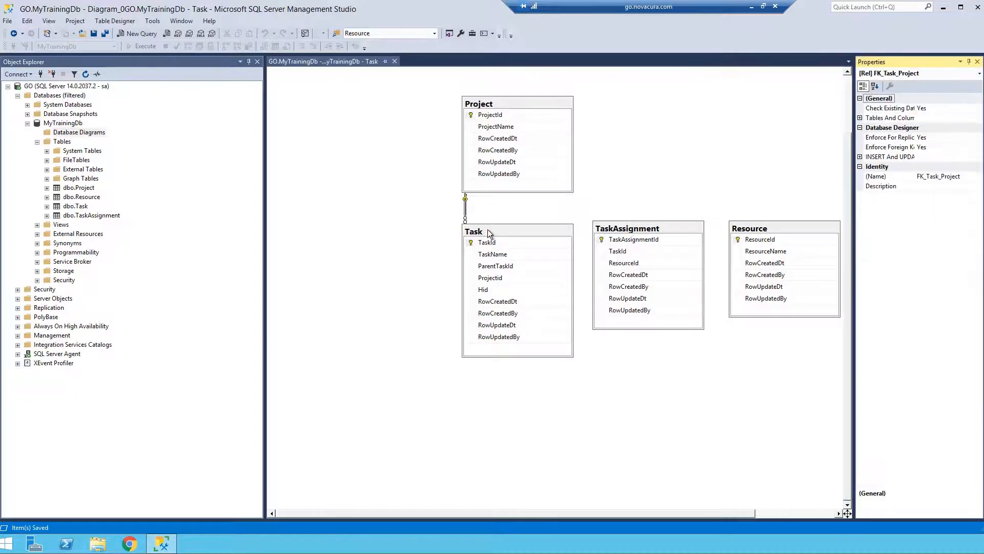
{"action": "left_click", "coordinate": [860, 156]}
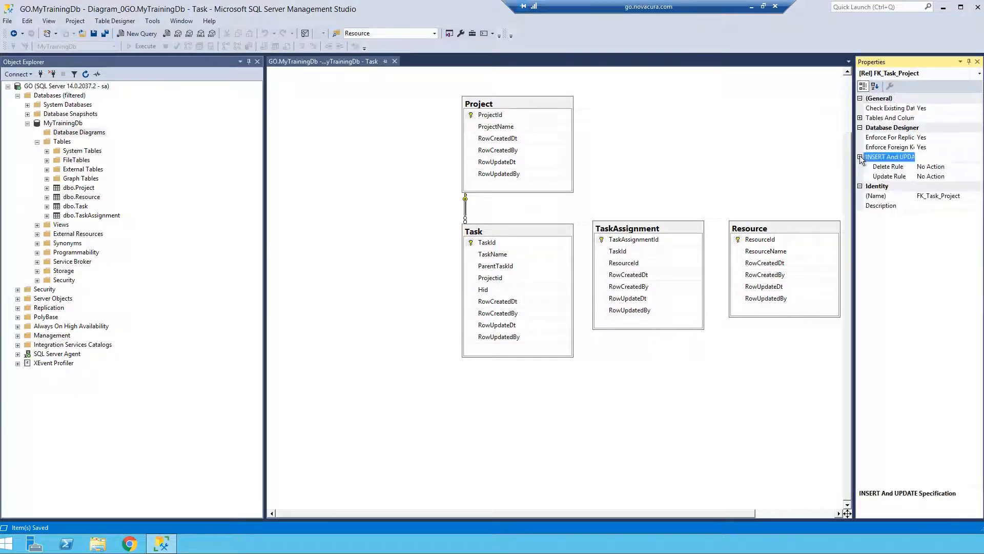
{"action": "left_click_drag", "start_coordinate": [855, 185], "coordinate": [679, 171]}
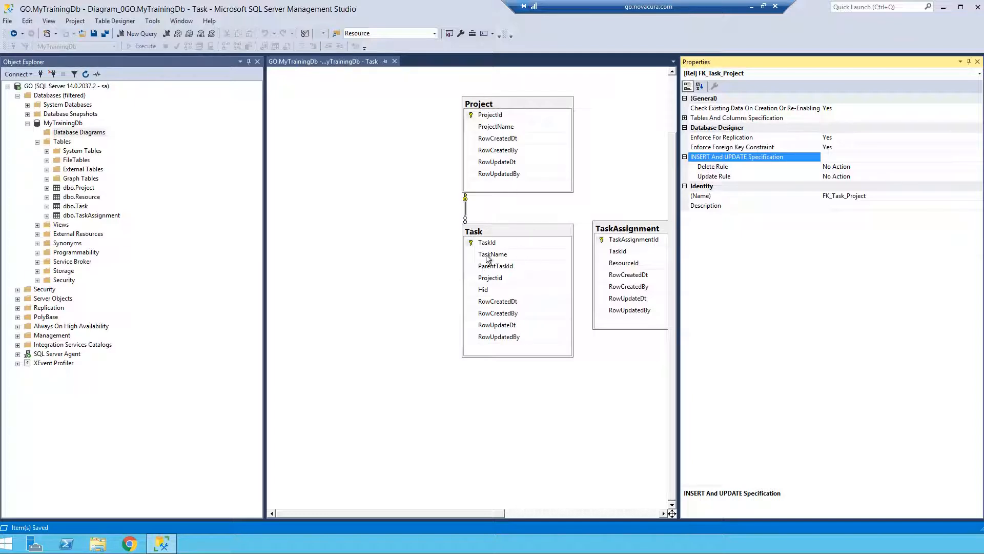
{"action": "left_click", "coordinate": [836, 167]}
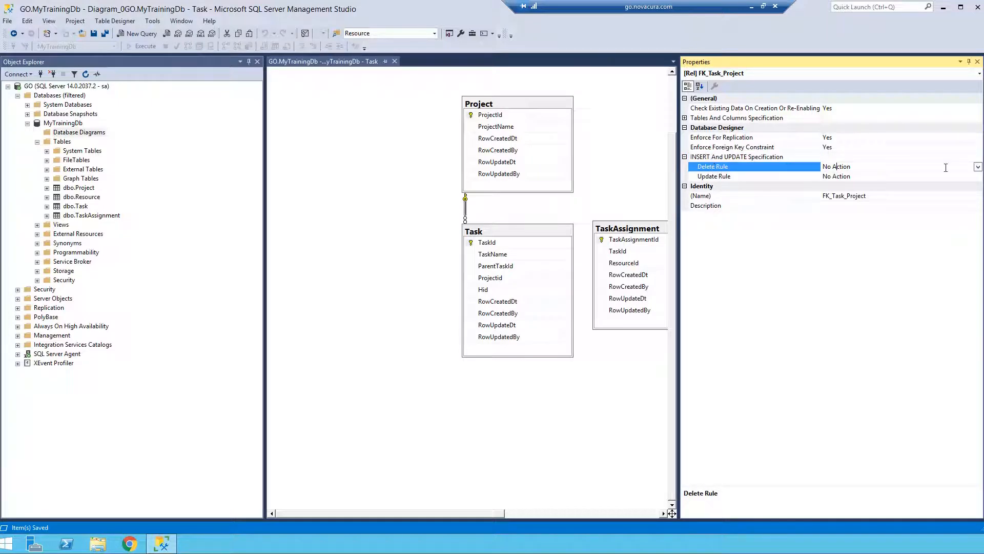
{"action": "left_click", "coordinate": [978, 167]}
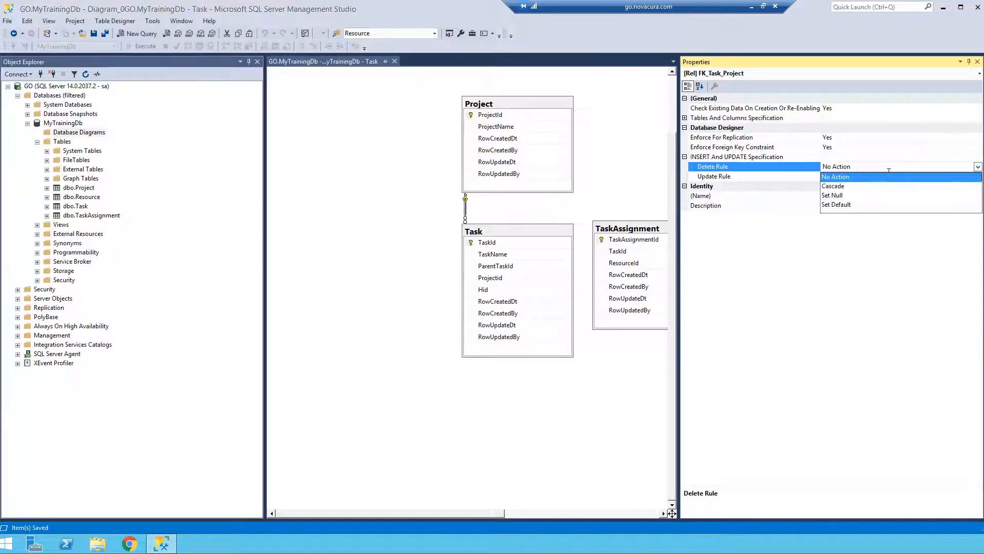
{"action": "left_click", "coordinate": [840, 188]}
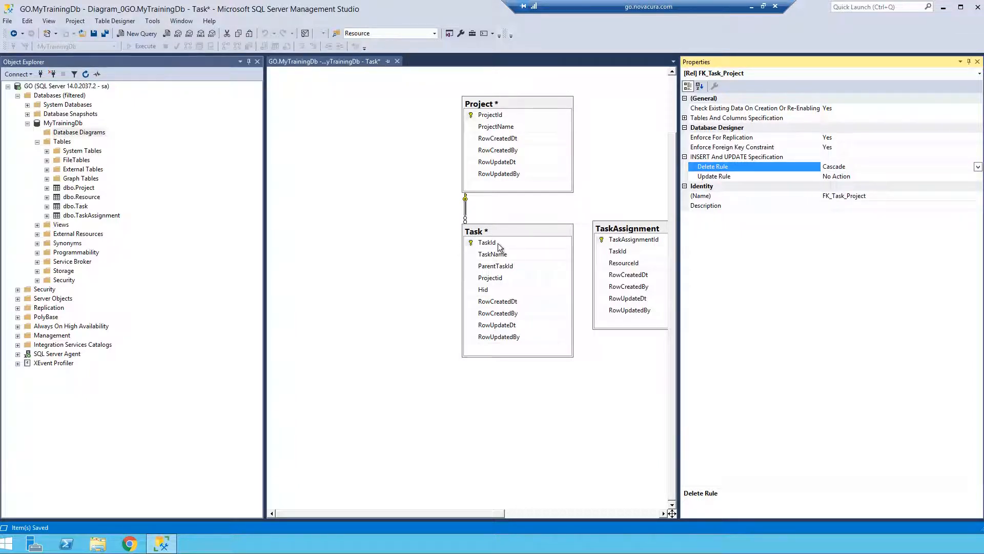
{"action": "left_click", "coordinate": [93, 34]}
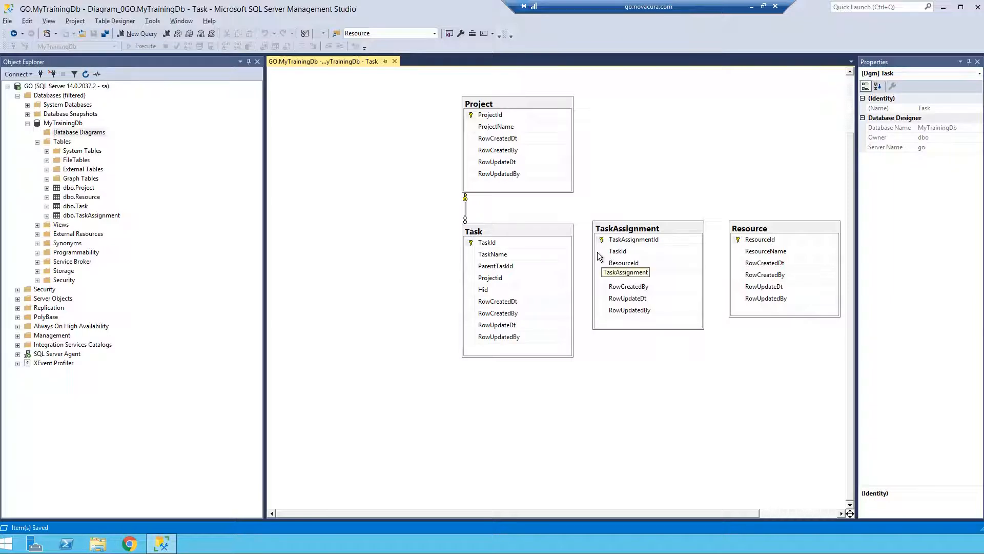
Relate TaskAssignment's TaskId to Task's TaskId with a Cascade delete rule, and save the affected tables.
{"action": "left_click_drag", "start_coordinate": [599, 251], "coordinate": [578, 253]}
{"action": "left_click_drag", "start_coordinate": [510, 242], "coordinate": [499, 242]}
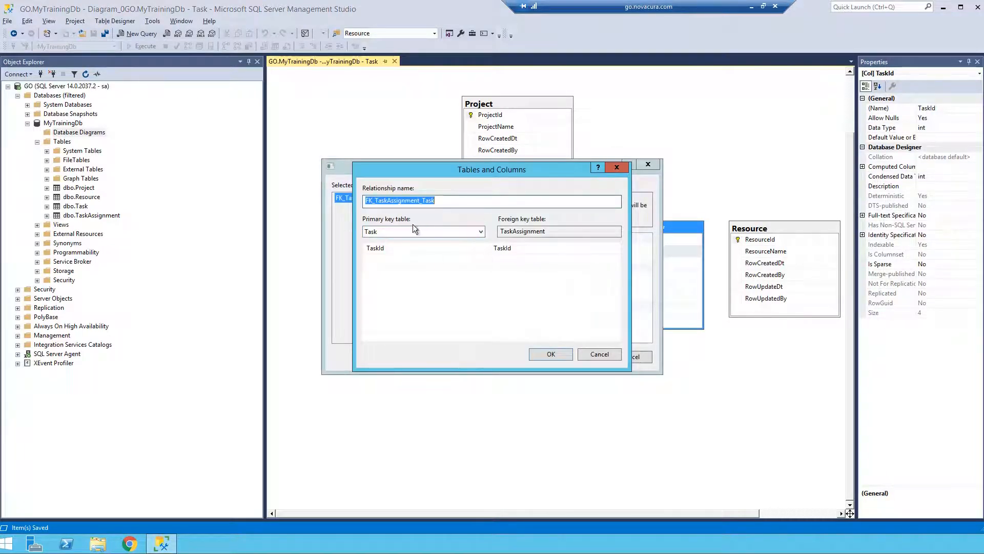
{"action": "left_click", "coordinate": [540, 353]}
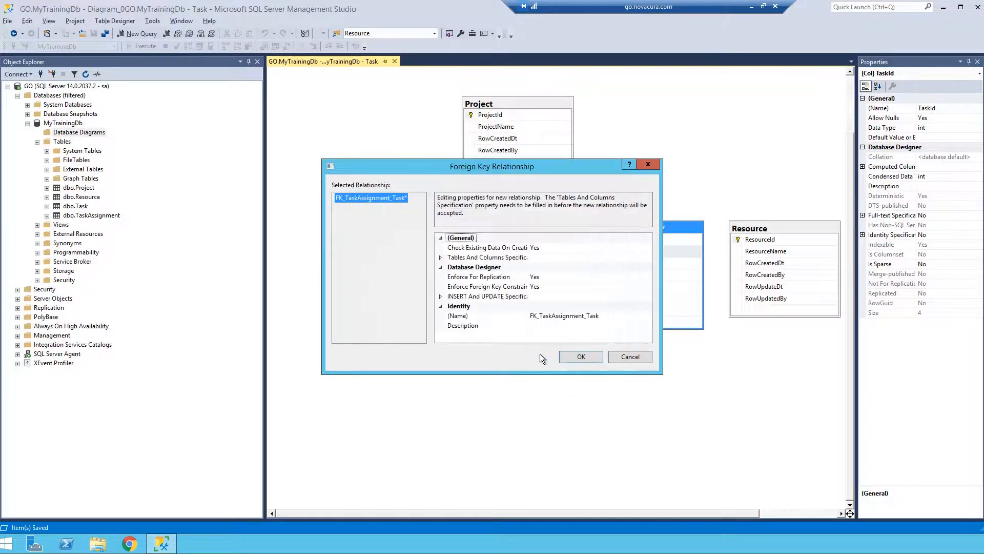
{"action": "left_click", "coordinate": [441, 296]}
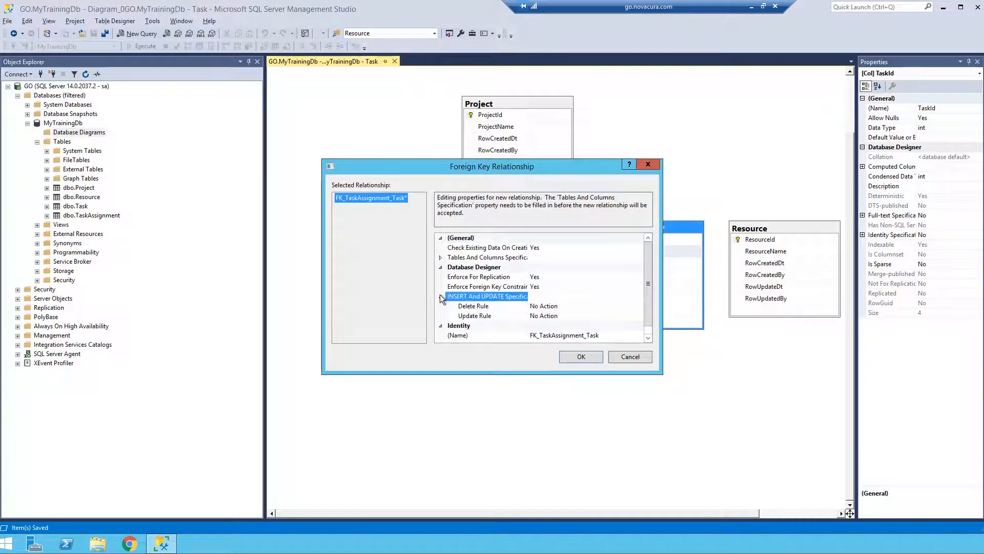
{"action": "left_click", "coordinate": [558, 307]}
{"action": "left_click", "coordinate": [639, 306]}
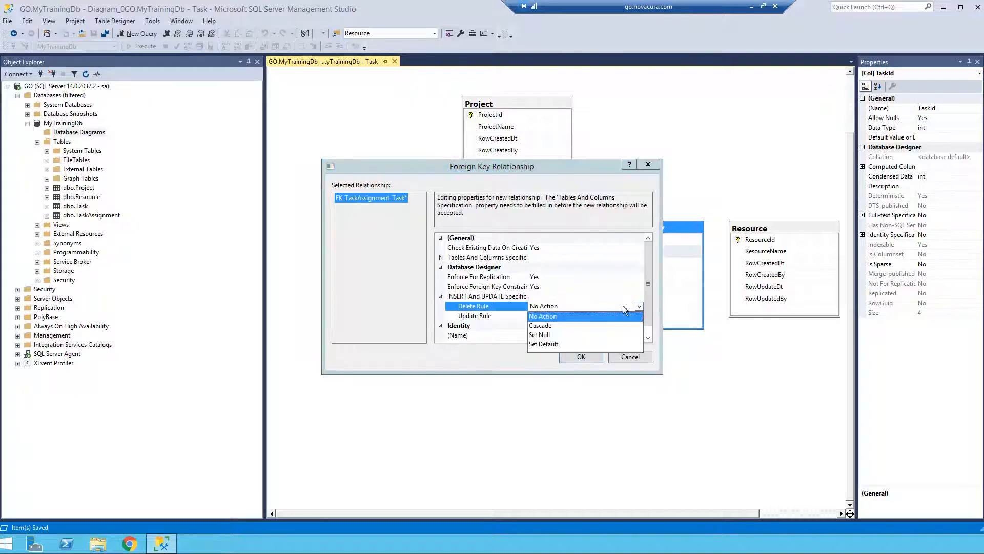
{"action": "left_click", "coordinate": [554, 327]}
{"action": "left_click", "coordinate": [573, 352]}
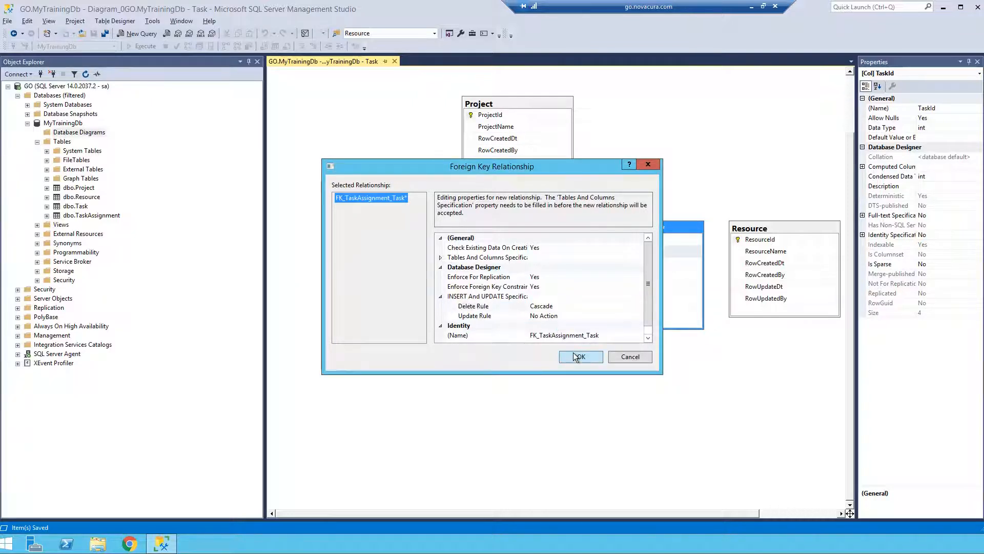
{"action": "left_click", "coordinate": [94, 35]}
{"action": "left_click", "coordinate": [634, 359]}
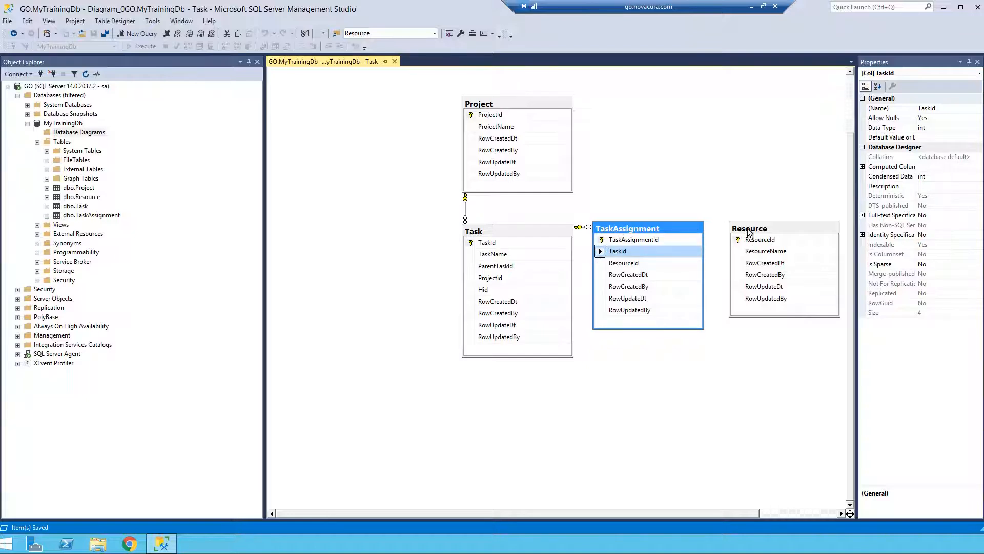
Relate TaskAssignment's ResourceId to Resource's ResourceId with No Action delete and update rules, and save the affected tables.
{"action": "left_click_drag", "start_coordinate": [601, 265], "coordinate": [763, 242]}
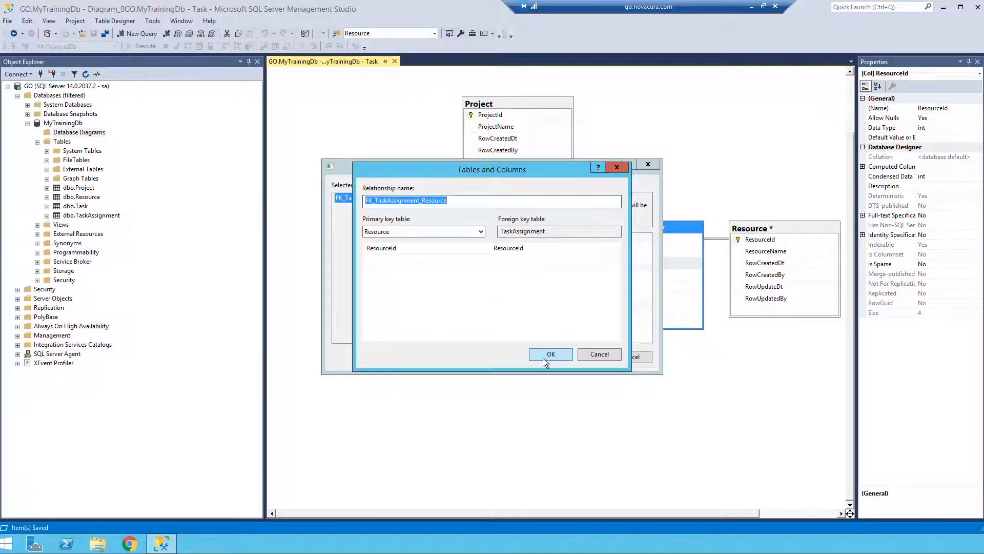
{"action": "left_click", "coordinate": [543, 357]}
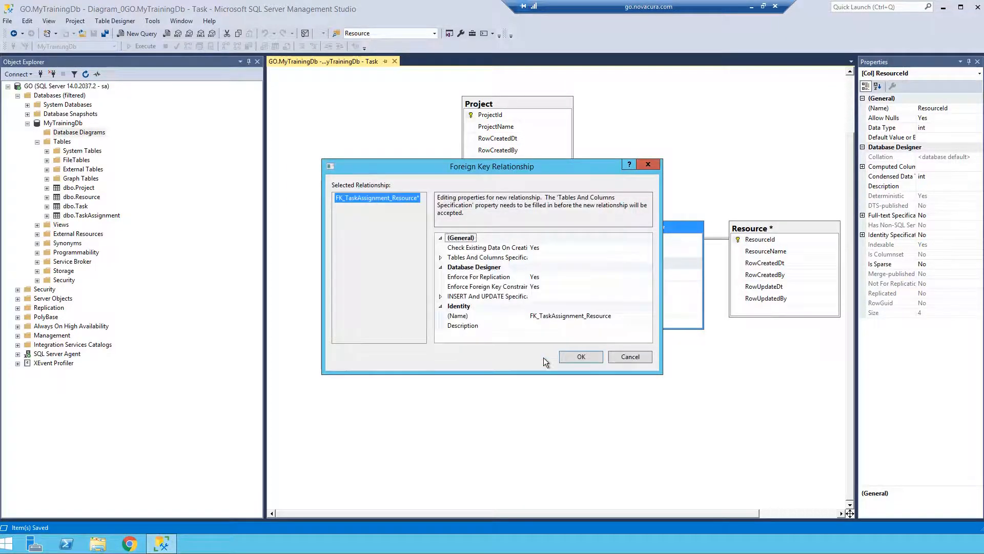
{"action": "double_click", "coordinate": [458, 296]}
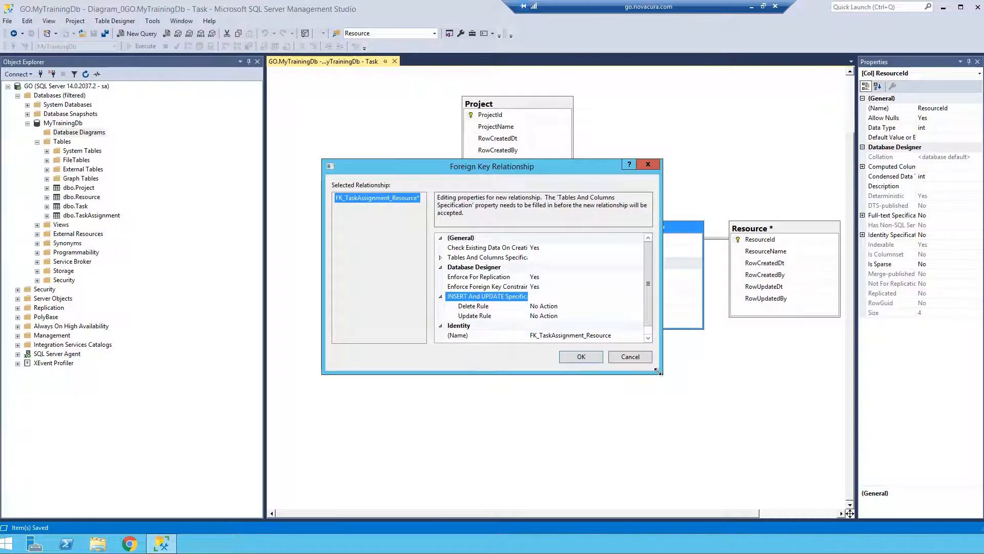
{"action": "left_click_drag", "start_coordinate": [653, 367], "coordinate": [734, 424]}
{"action": "left_click_drag", "start_coordinate": [608, 168], "coordinate": [340, 169]}
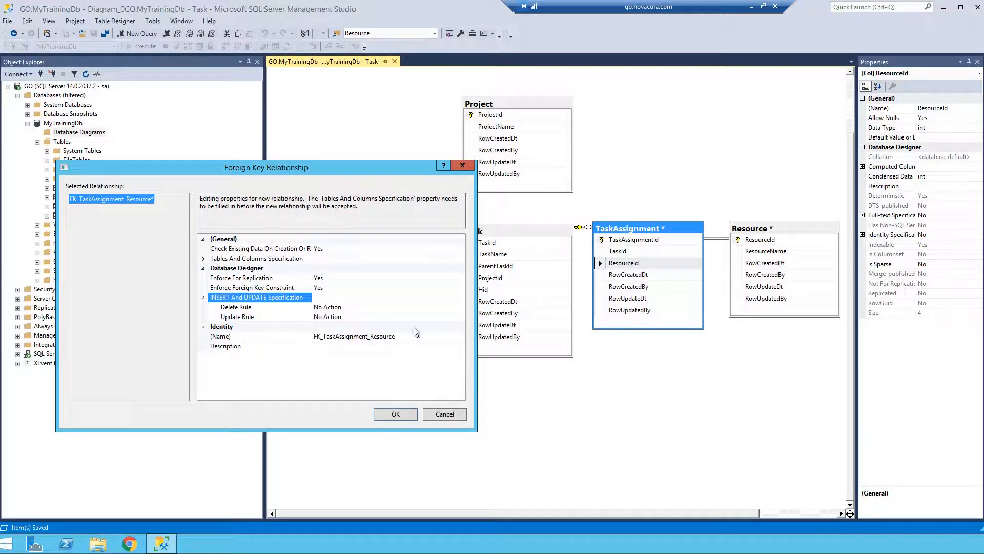
{"action": "left_click", "coordinate": [396, 414]}
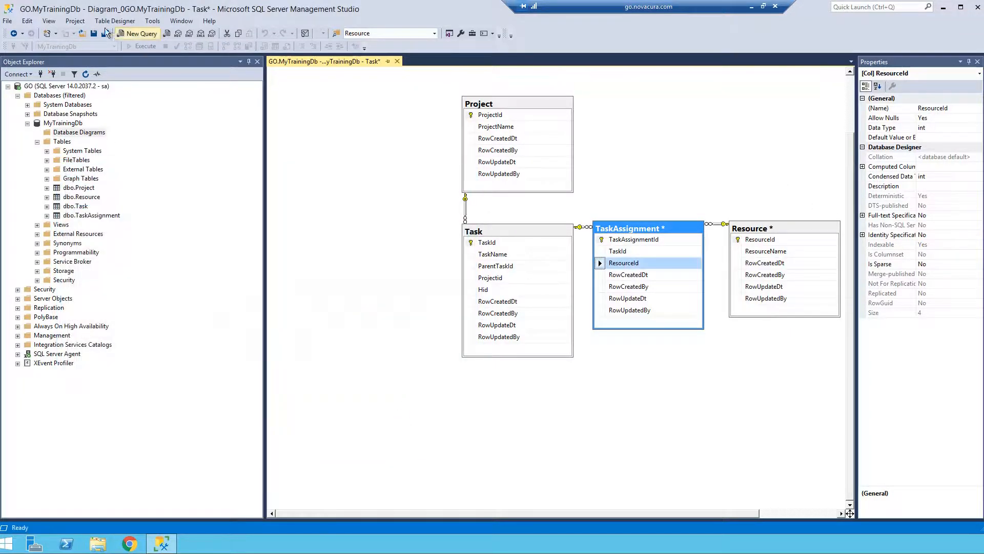
{"action": "left_click", "coordinate": [95, 34]}
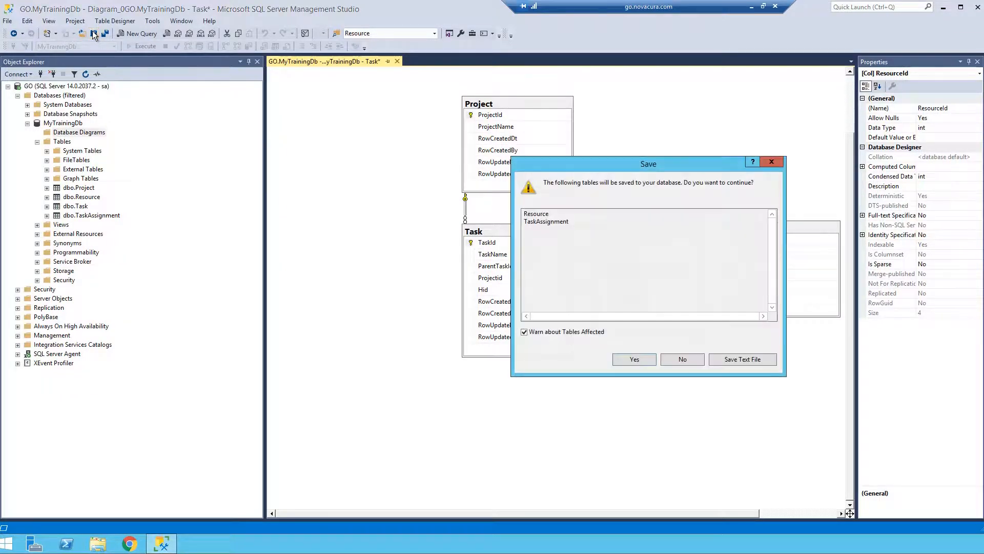
{"action": "left_click", "coordinate": [634, 359]}
Move the Task table away from TaskAssignment, down and to the left of Project, and show it in the Standard view.
{"action": "left_click", "coordinate": [500, 229]}
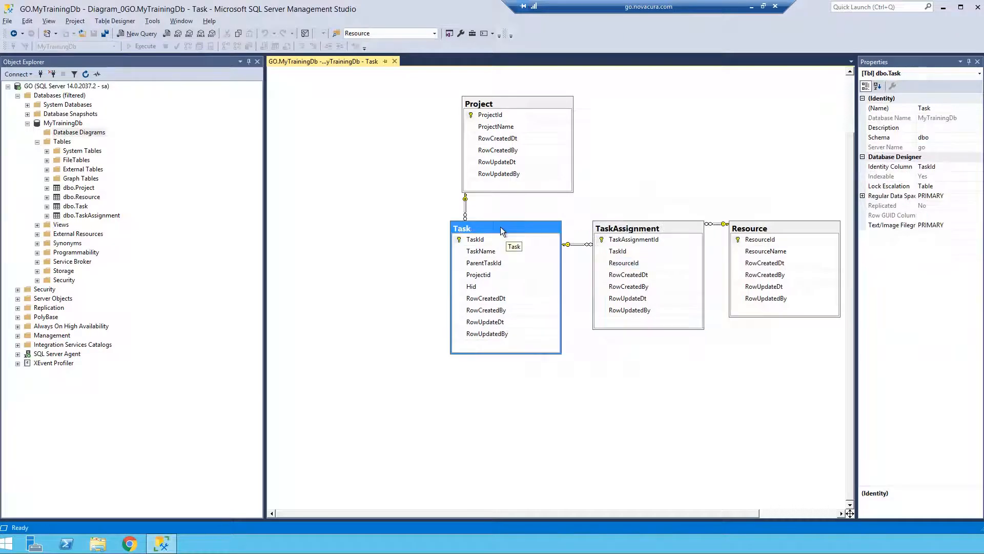
{"action": "left_click_drag", "start_coordinate": [501, 229], "coordinate": [442, 245]}
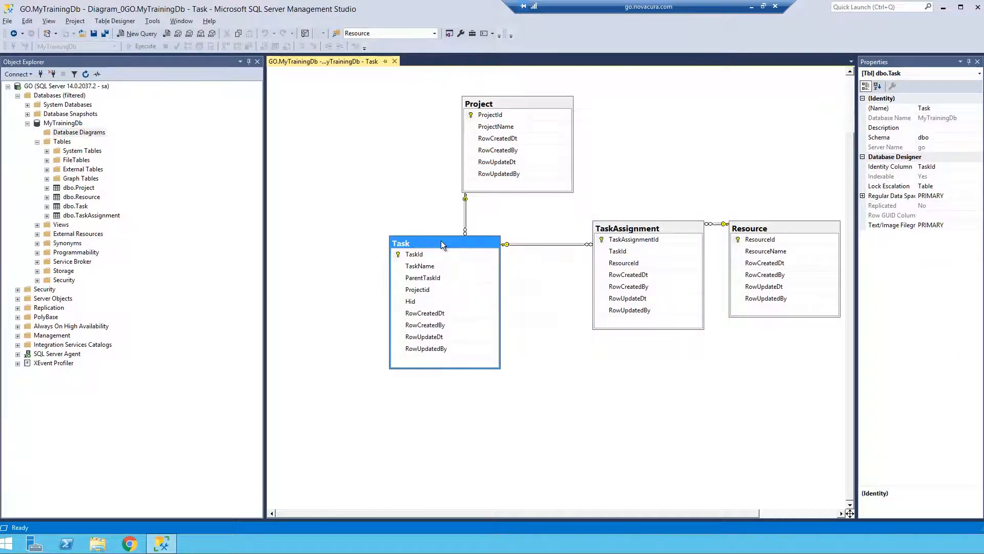
{"action": "right_click", "coordinate": [446, 242]}
{"action": "mouse_move", "coordinate": [515, 248]}
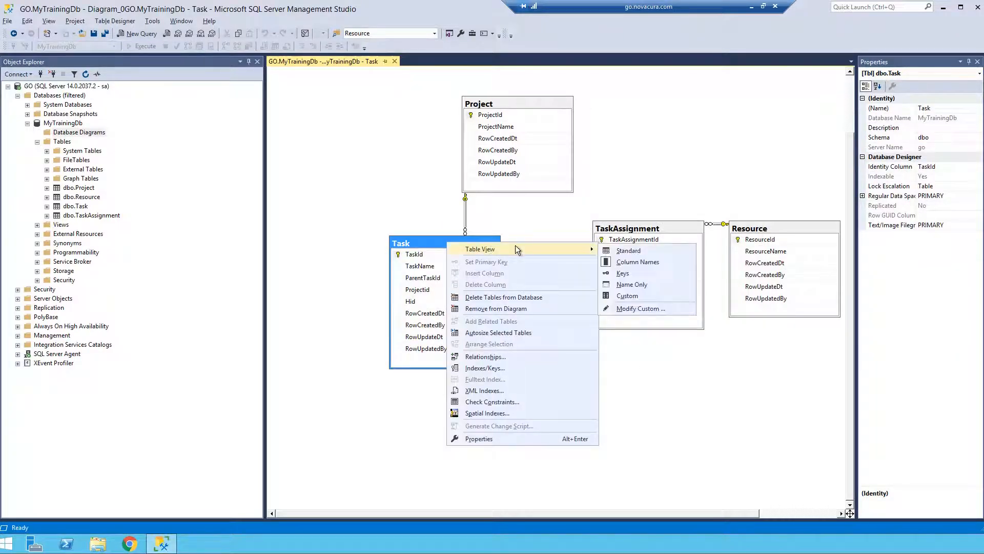
{"action": "left_click", "coordinate": [629, 250]}
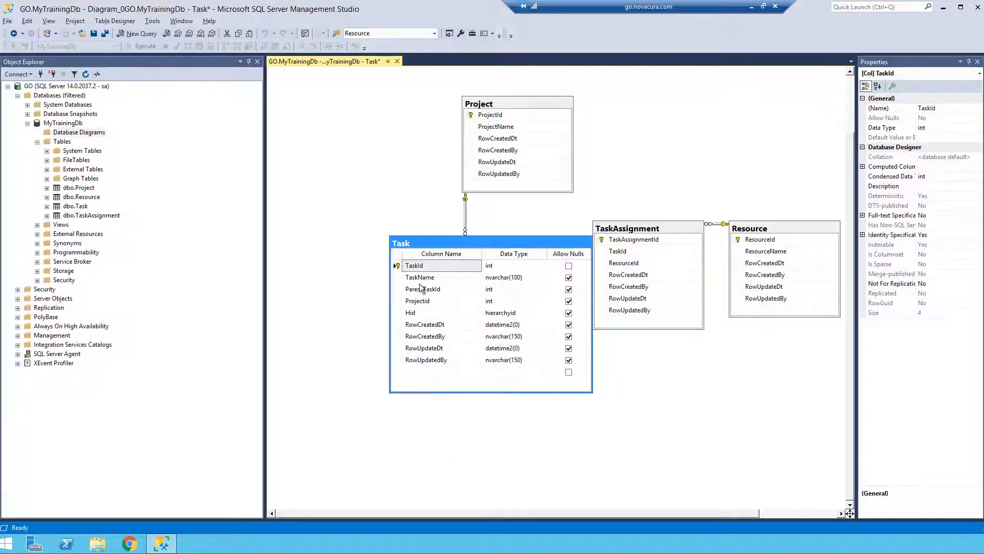
Insert a new column named StartDt in the Task table, directly above ProjectId.
{"action": "right_click", "coordinate": [393, 301]}
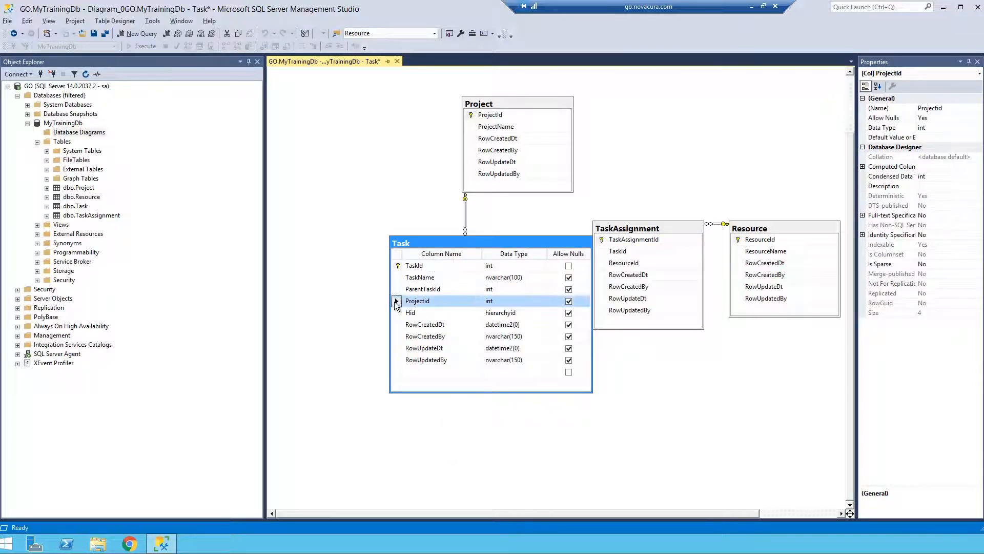
{"action": "left_click", "coordinate": [413, 334]}
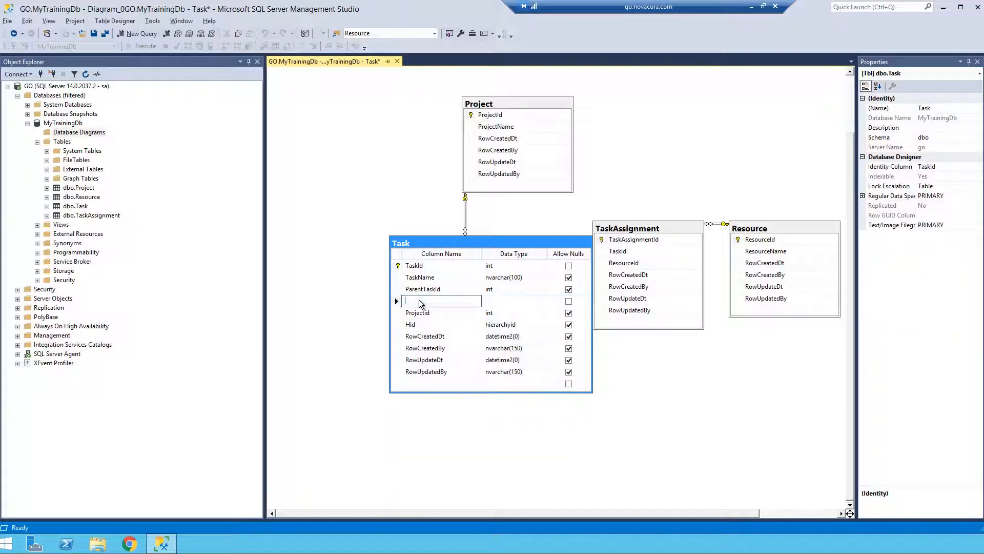
{"action": "type", "text": "Sta"}
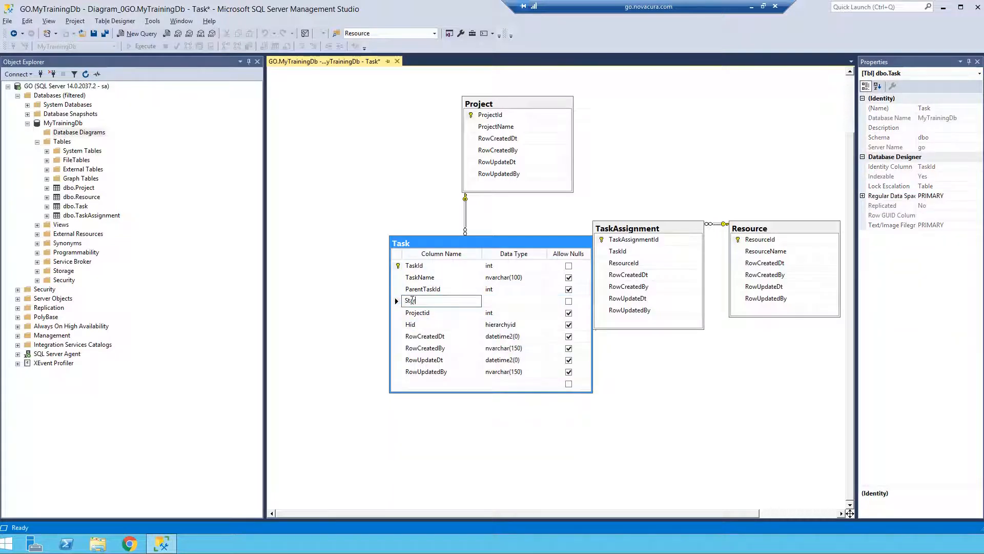
{"action": "type", "text": "rtFt"}
{"action": "key", "text": "BackSpace"}
{"action": "key", "text": "BackSpace"}
{"action": "type", "text": "Dt"}
Set the data type of Task's StartDt column to datetime2(0).
{"action": "key", "text": "Tab"}
{"action": "type", "text": "datetime"}
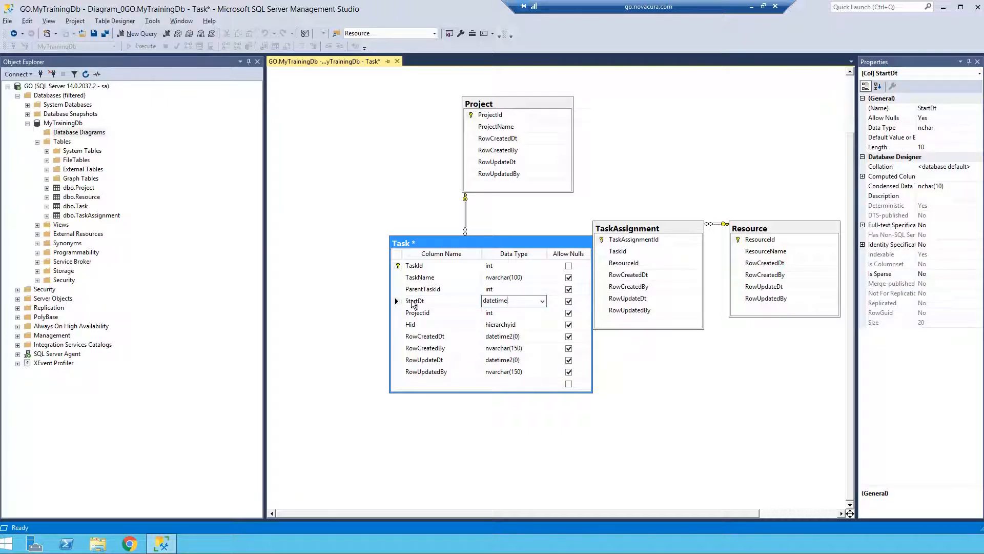
{"action": "type", "text": "2(7"}
{"action": "key", "text": "Left"}
{"action": "key", "text": "BackSpace"}
{"action": "type", "text": "0"}
{"action": "key", "text": "Return"}
{"action": "left_click", "coordinate": [517, 300]}
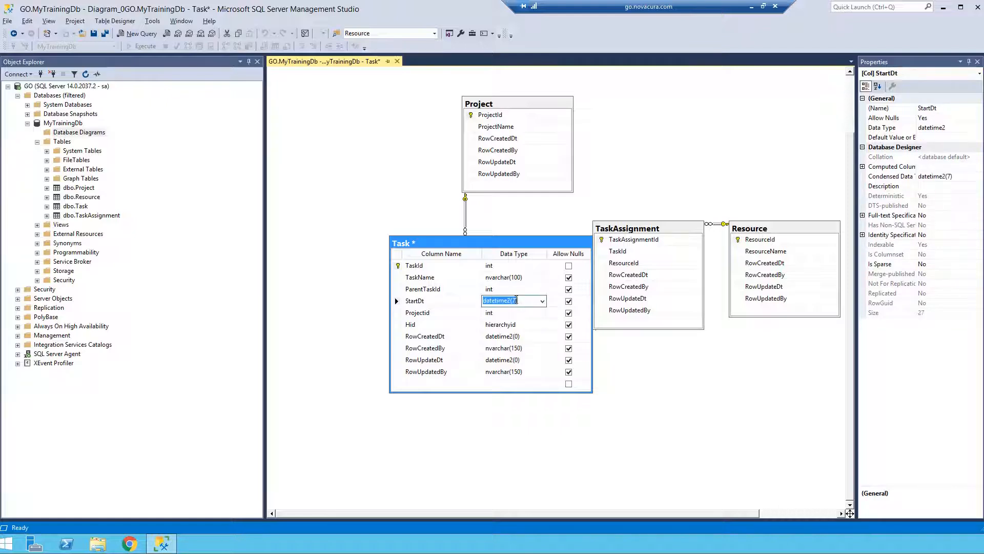
{"action": "double_click", "coordinate": [515, 301]}
{"action": "type", "text": "0"}
{"action": "key", "text": "Tab"}
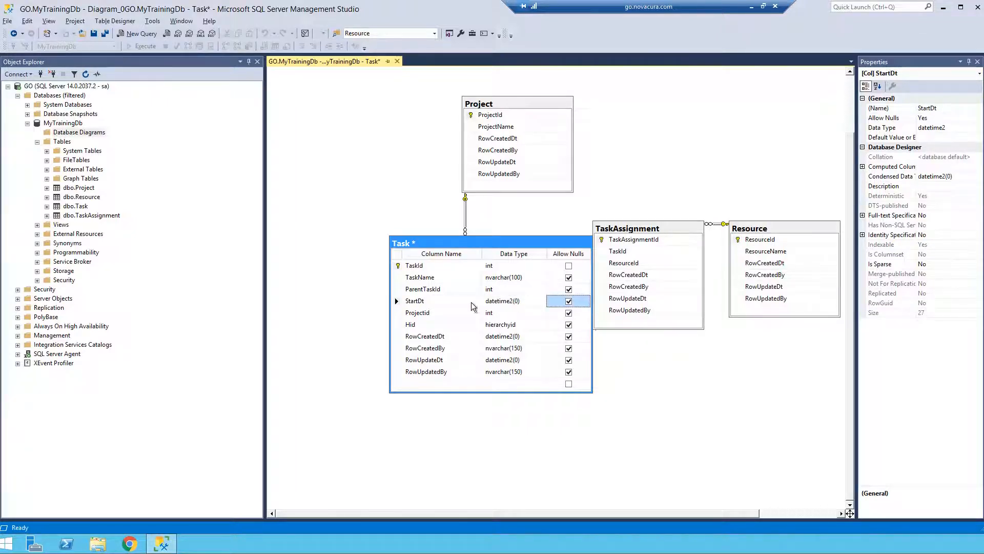
Insert a new column named EndDt in the Task table, between StartDt and ProjectId.
{"action": "left_click", "coordinate": [396, 312]}
{"action": "right_click", "coordinate": [395, 312]}
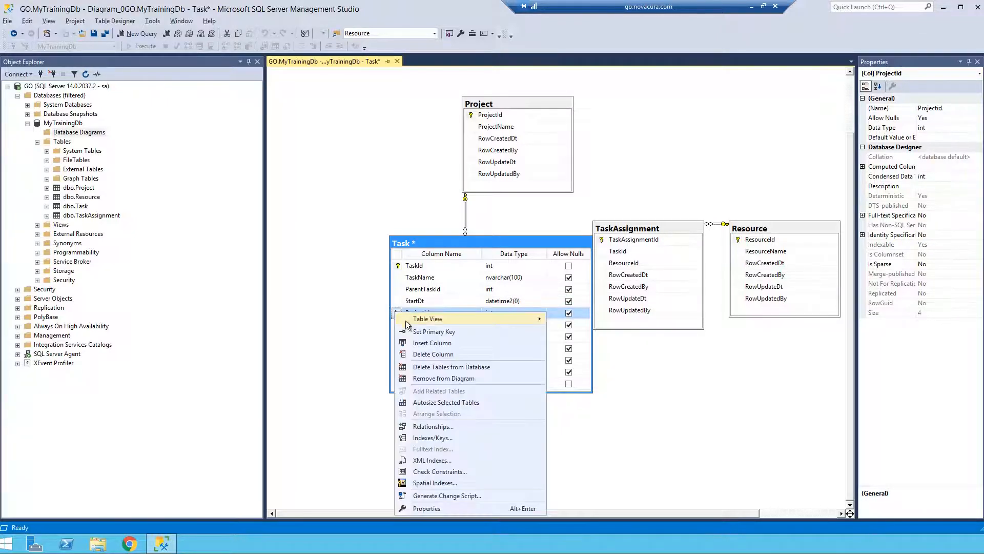
{"action": "left_click", "coordinate": [426, 343]}
{"action": "type", "text": "E"}
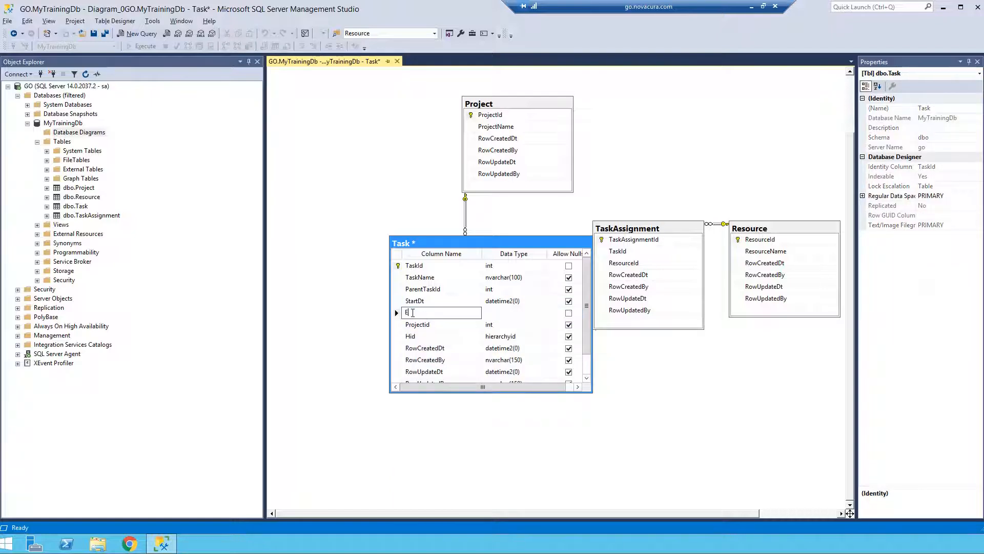
{"action": "type", "text": "ndDt"}
Set the data type of Task's EndDt column to datetime2(0) and save the affected tables.
{"action": "key", "text": "Tab"}
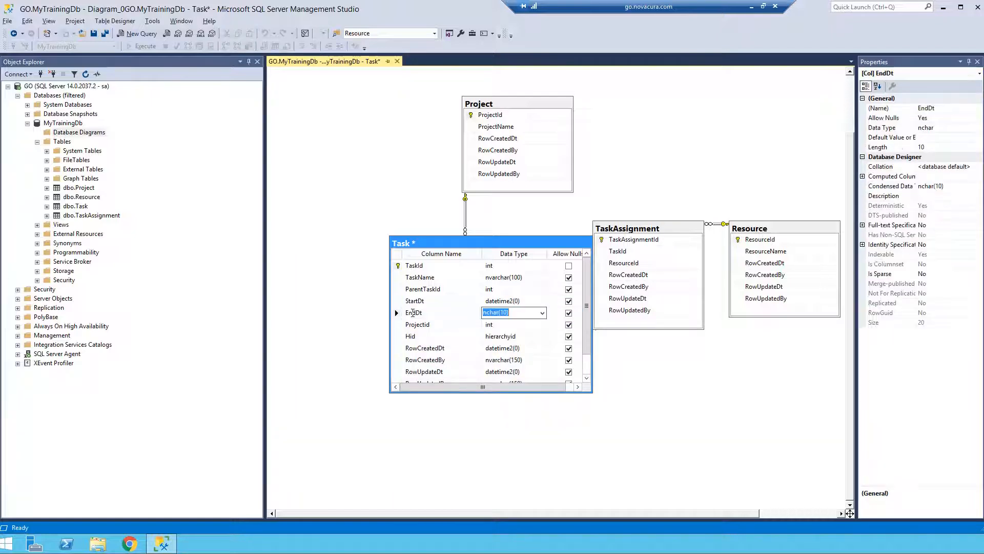
{"action": "left_click", "coordinate": [507, 301]}
{"action": "key", "text": "ctrl+c"}
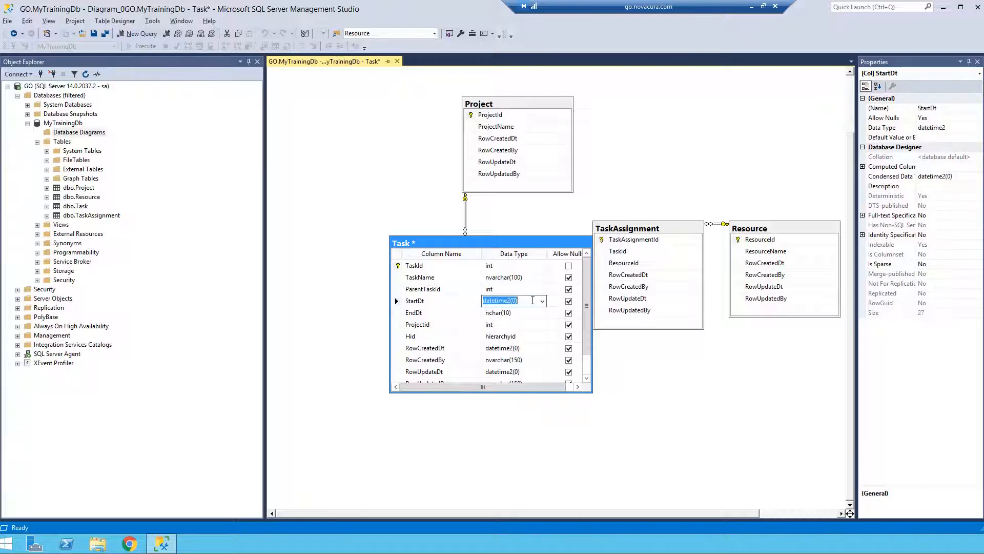
{"action": "left_click", "coordinate": [516, 313]}
{"action": "key", "text": "ctrl+v"}
{"action": "key", "text": "Tab"}
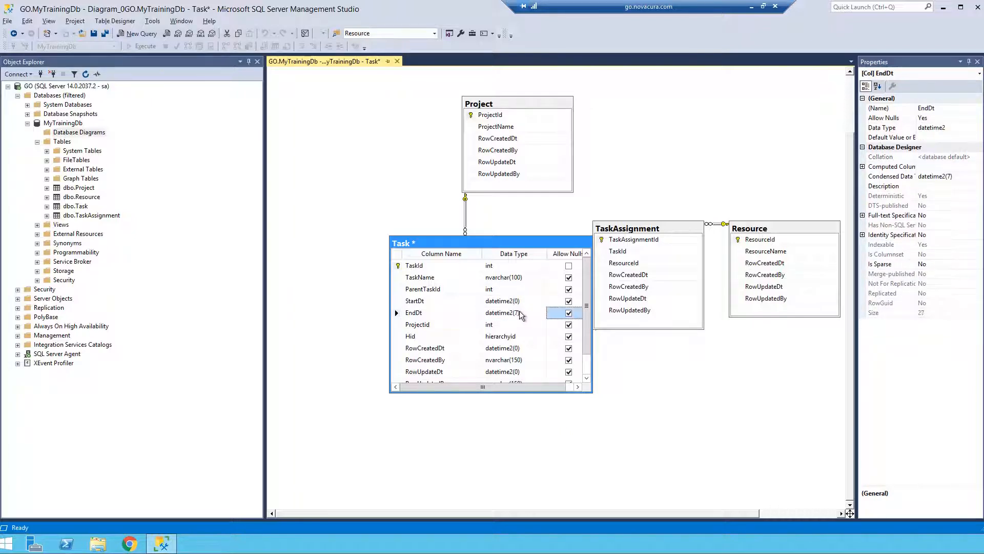
{"action": "left_click", "coordinate": [518, 313]}
{"action": "left_click", "coordinate": [515, 312]}
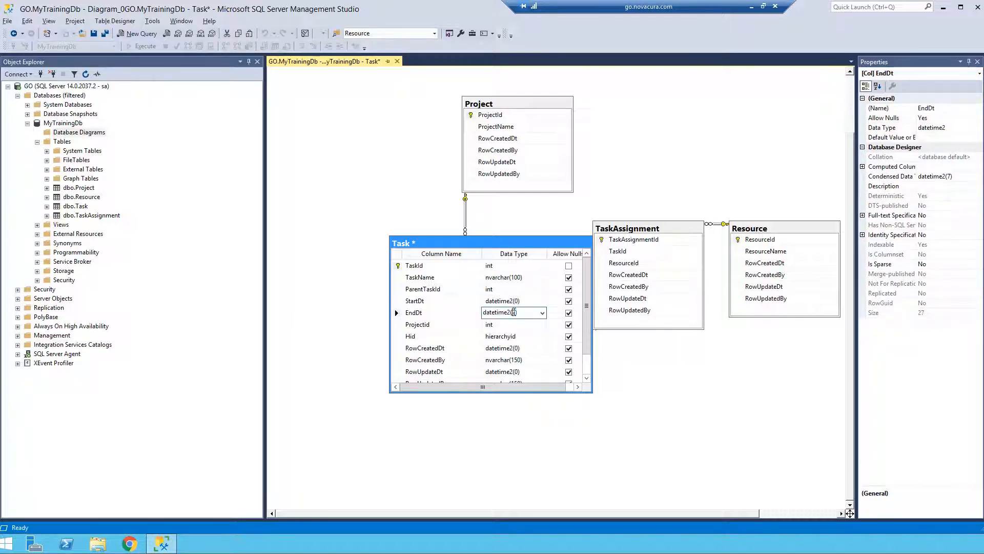
{"action": "key", "text": "BackSpace"}
{"action": "type", "text": "0"}
{"action": "left_click", "coordinate": [569, 313]}
{"action": "key", "text": "Tab"}
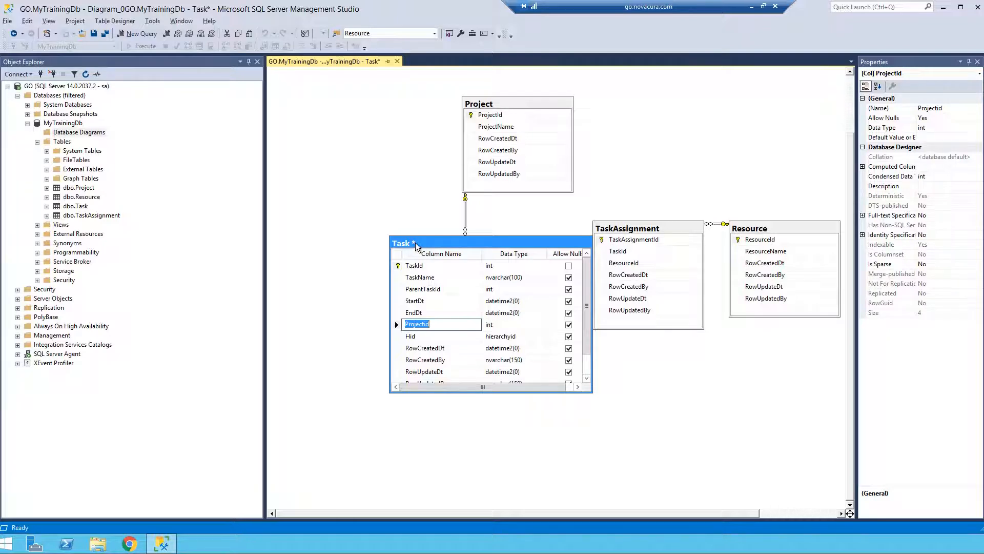
{"action": "left_click", "coordinate": [93, 33]}
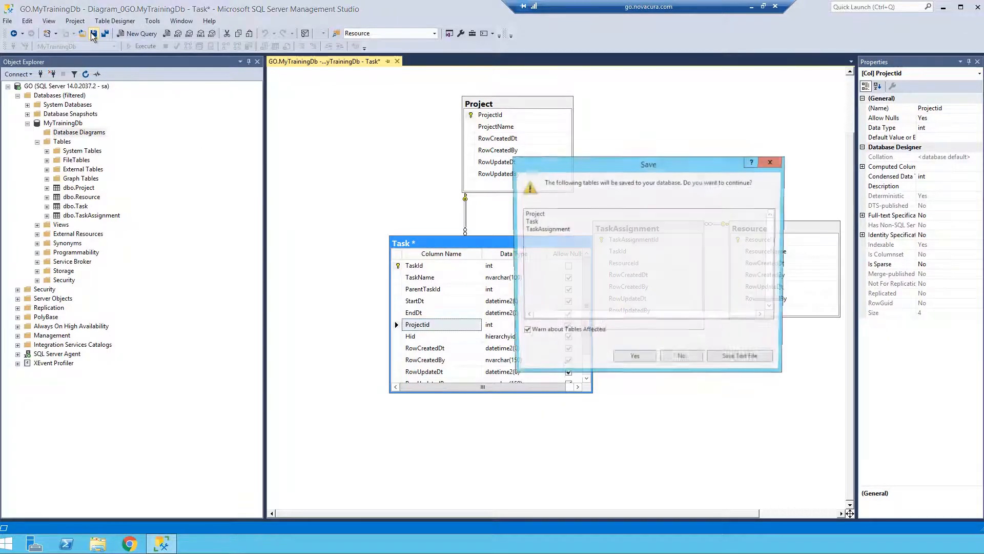
{"action": "left_click", "coordinate": [622, 360]}
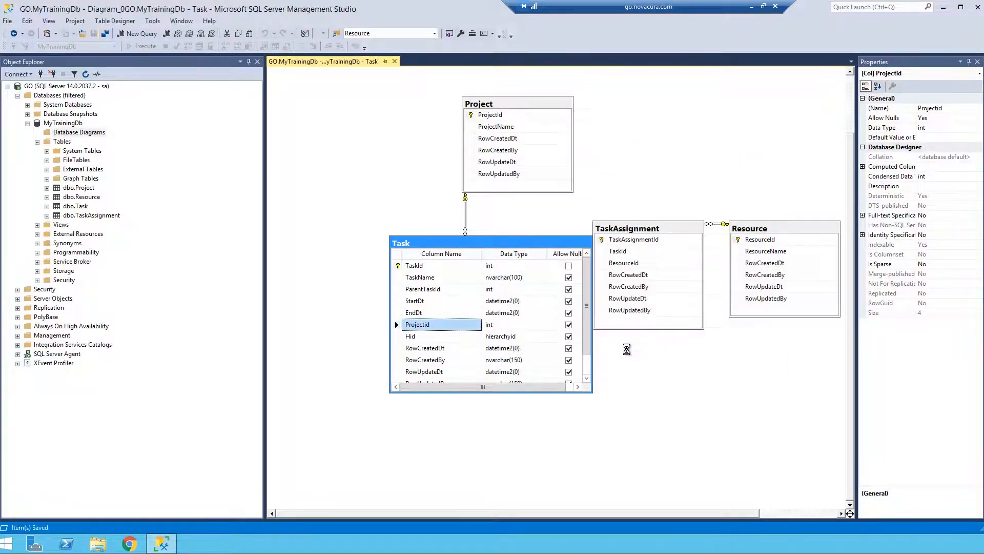
Move the Task table slightly away from TaskAssignment and enlarge it until all its columns fit without scrolling.
{"action": "left_click_drag", "start_coordinate": [523, 247], "coordinate": [506, 247]}
{"action": "left_click_drag", "start_coordinate": [459, 386], "coordinate": [409, 389]}
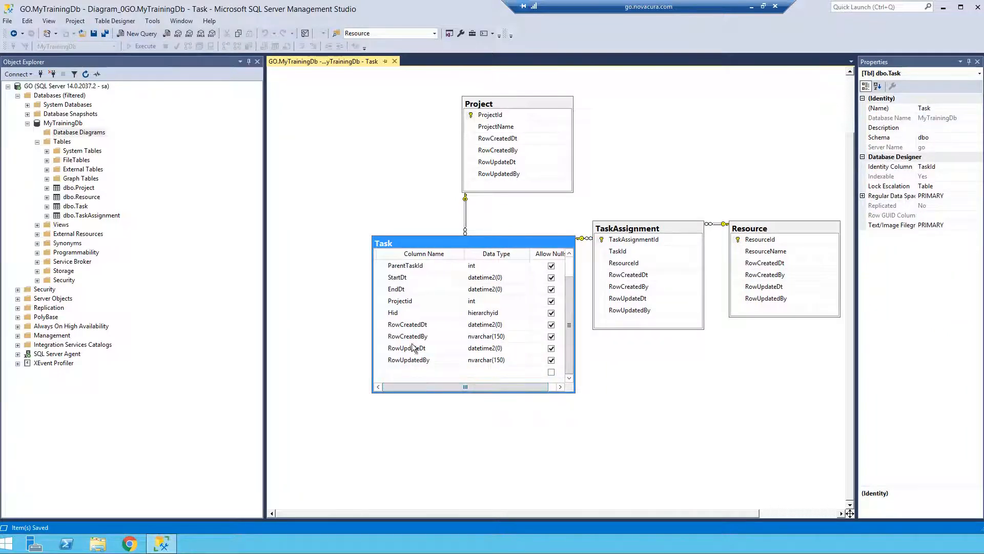
{"action": "scroll", "coordinate": [410, 274], "scroll_direction": "up", "scroll_amount": 3}
{"action": "scroll", "coordinate": [410, 275], "scroll_direction": "down", "scroll_amount": 3}
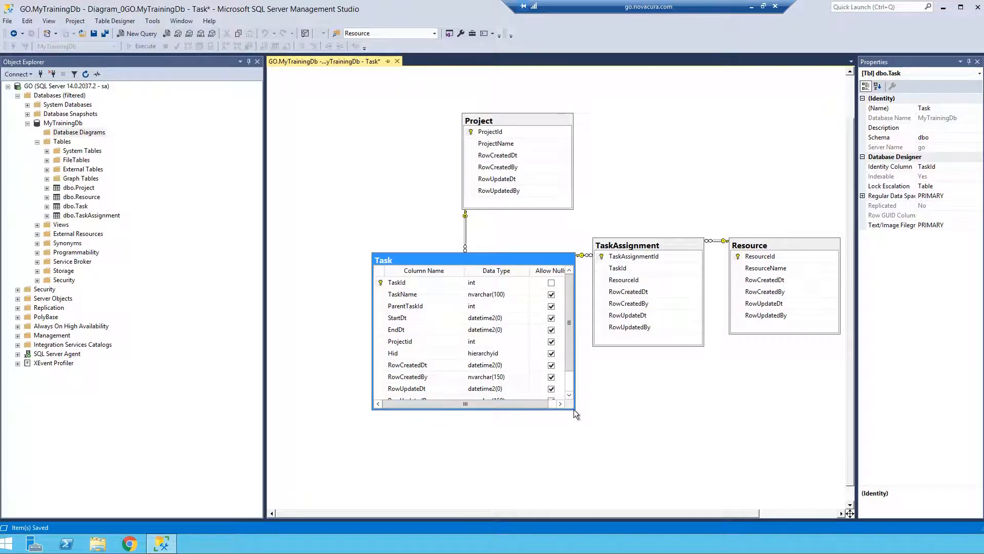
{"action": "left_click_drag", "start_coordinate": [574, 409], "coordinate": [587, 435]}
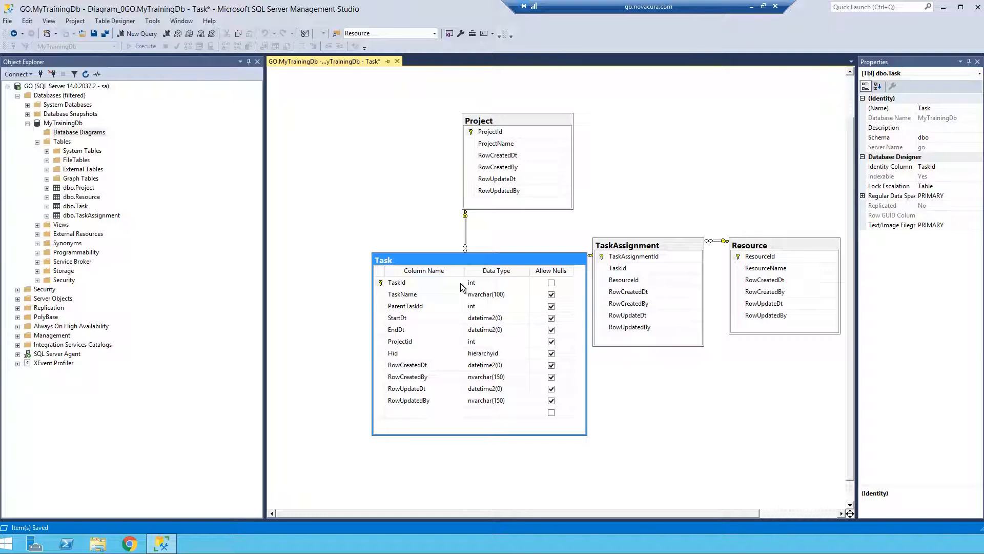
{"action": "left_click", "coordinate": [382, 319]}
{"action": "left_click", "coordinate": [381, 329]}
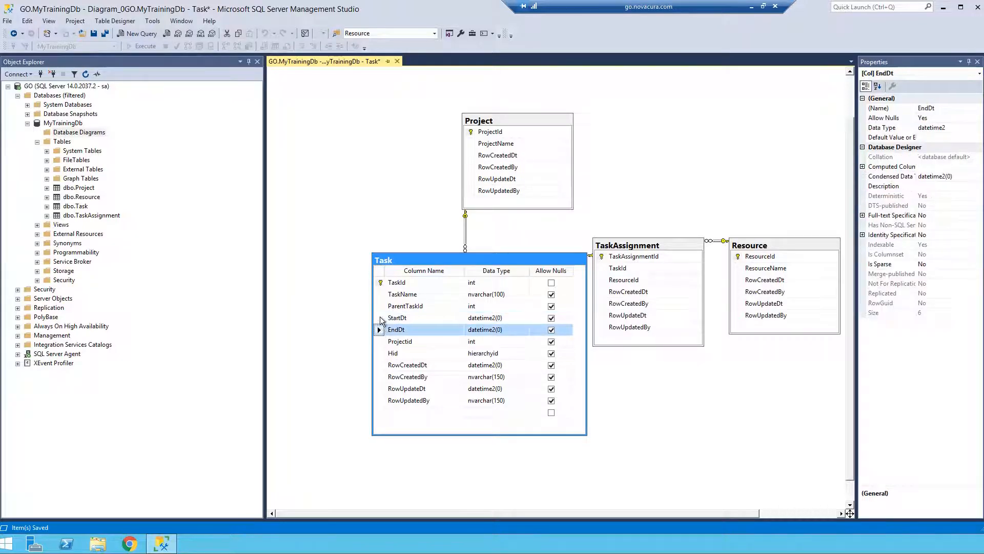
{"action": "left_click", "coordinate": [381, 319]}
{"action": "left_click", "coordinate": [382, 330]}
{"action": "right_click", "coordinate": [92, 192]}
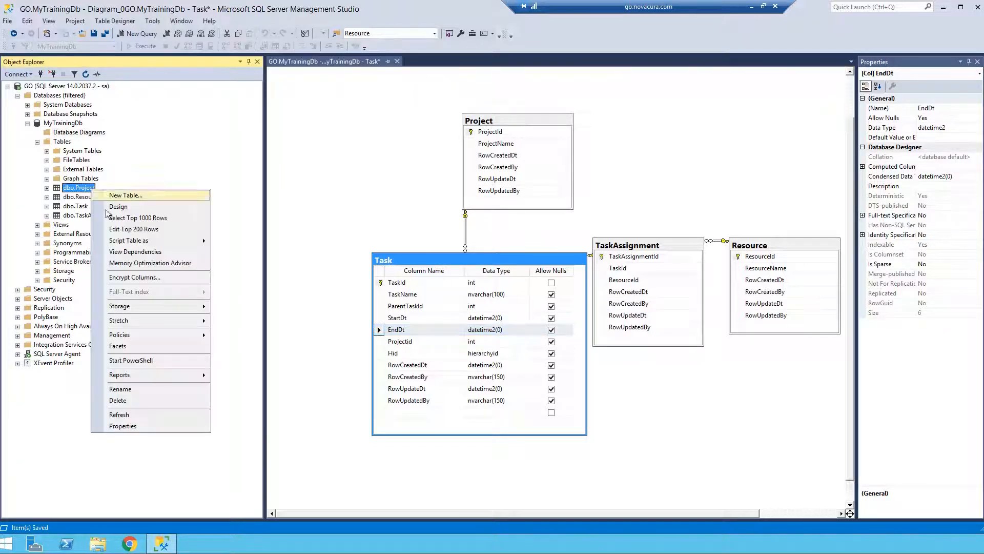
{"action": "left_click", "coordinate": [344, 202]}
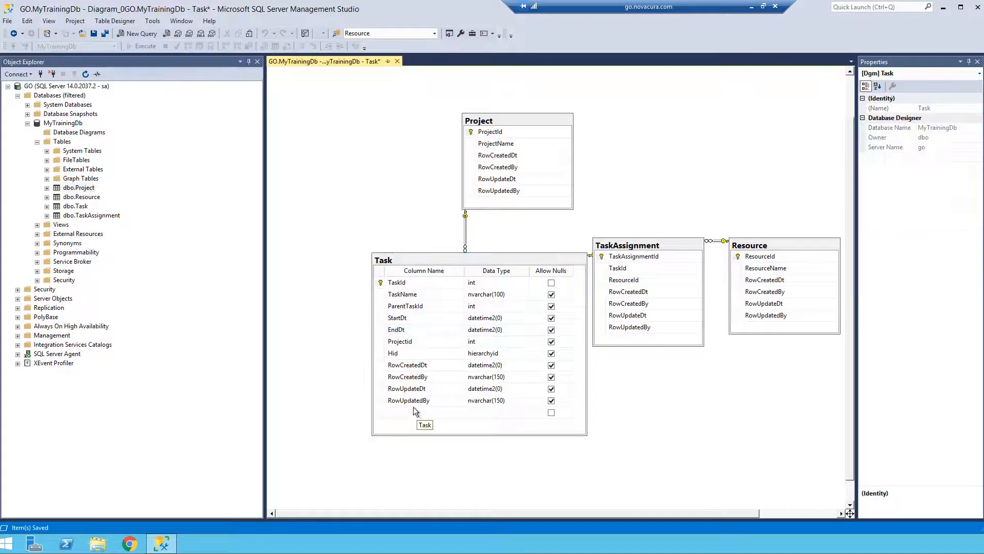